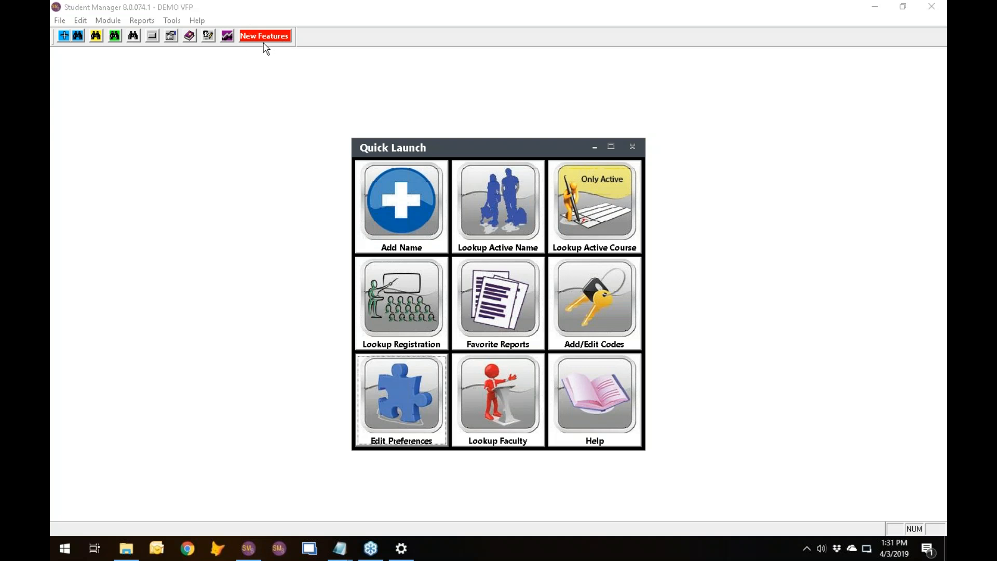
{"action": "left_click", "coordinate": [197, 23]}
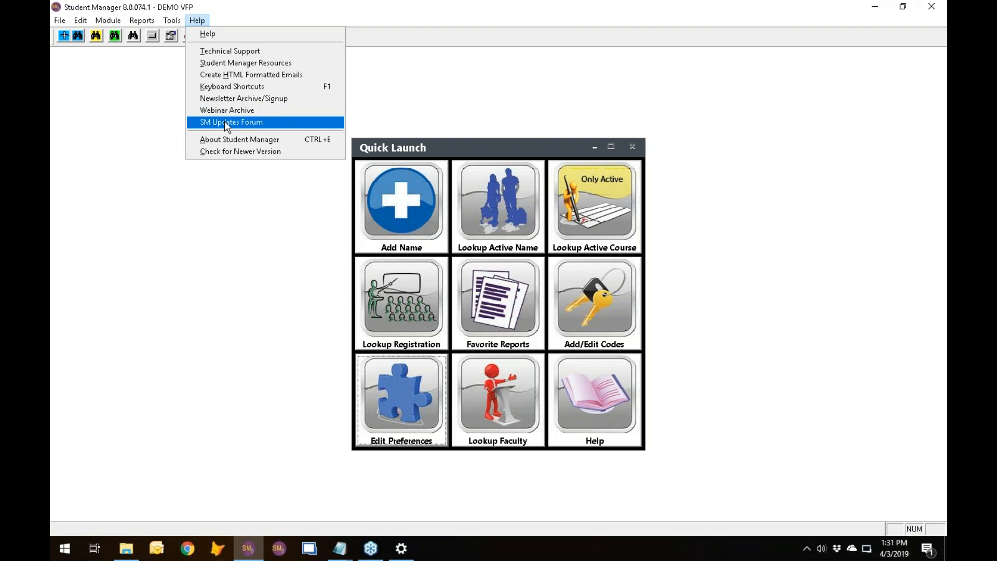
{"action": "left_click", "coordinate": [97, 133]}
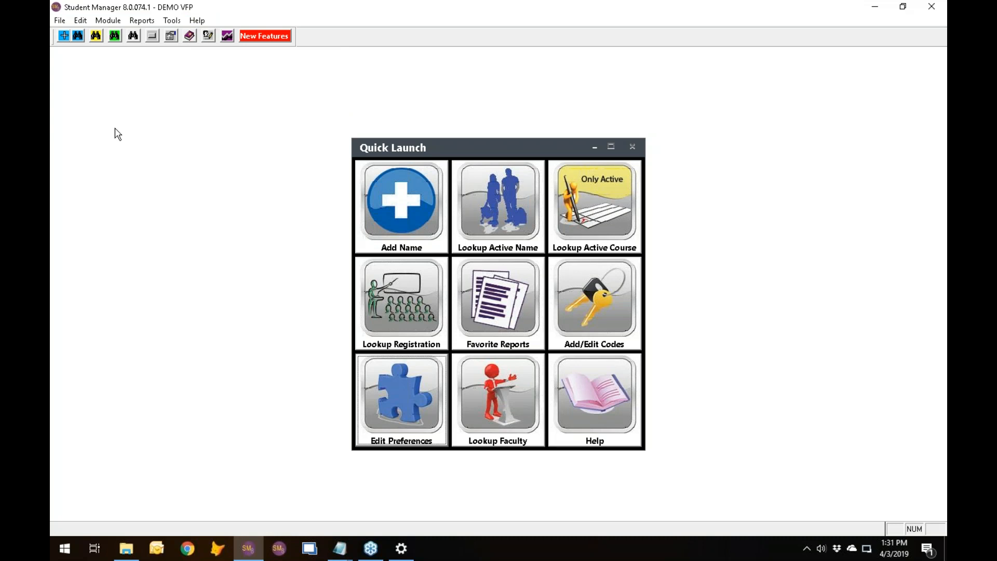
Start the Tracking Code statistics report in the Course Number (X Track Code) format with Modify Report enabled.
{"action": "left_click", "coordinate": [146, 21]}
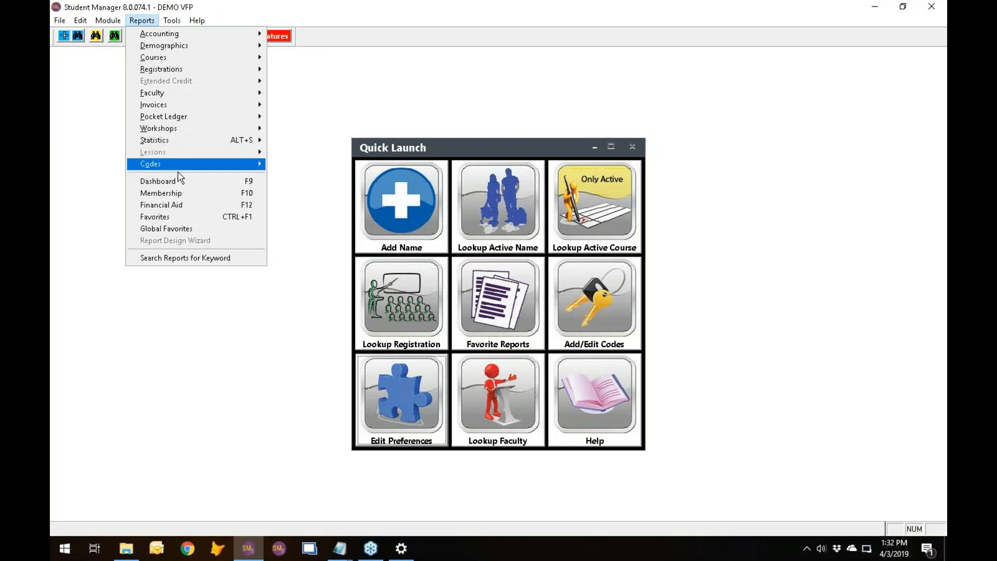
{"action": "mouse_move", "coordinate": [204, 144]}
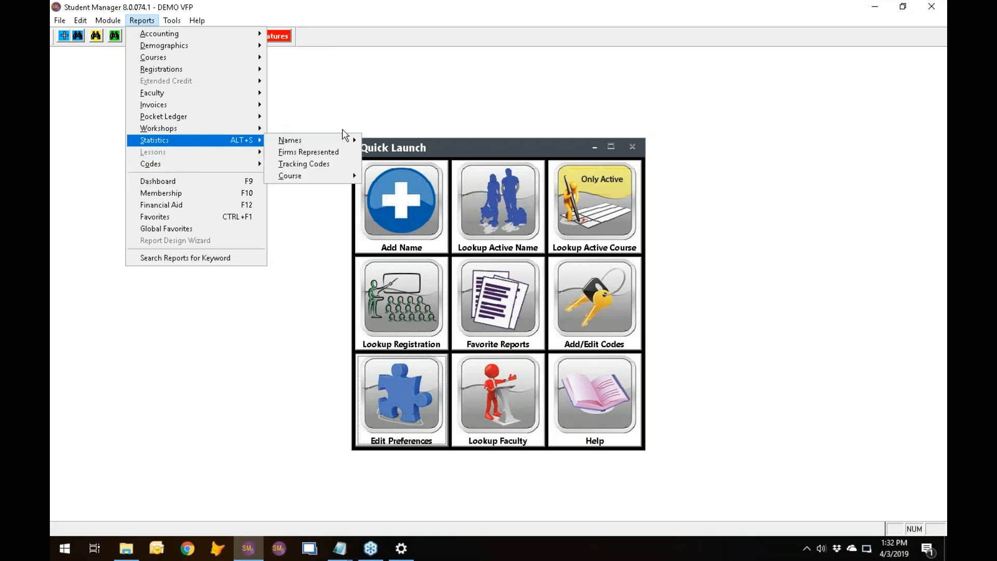
{"action": "left_click", "coordinate": [335, 170]}
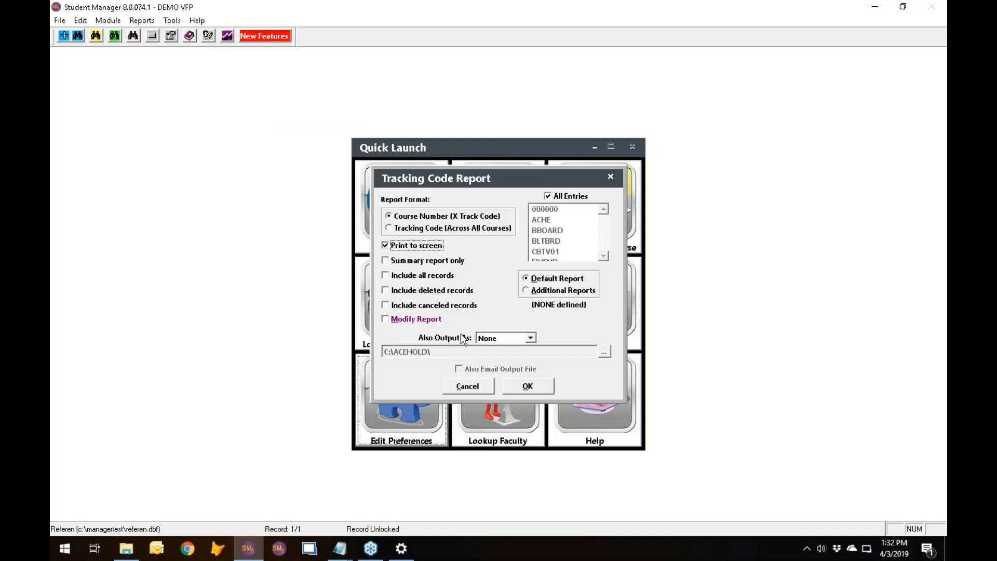
{"action": "left_click", "coordinate": [386, 320]}
{"action": "left_click", "coordinate": [531, 388]}
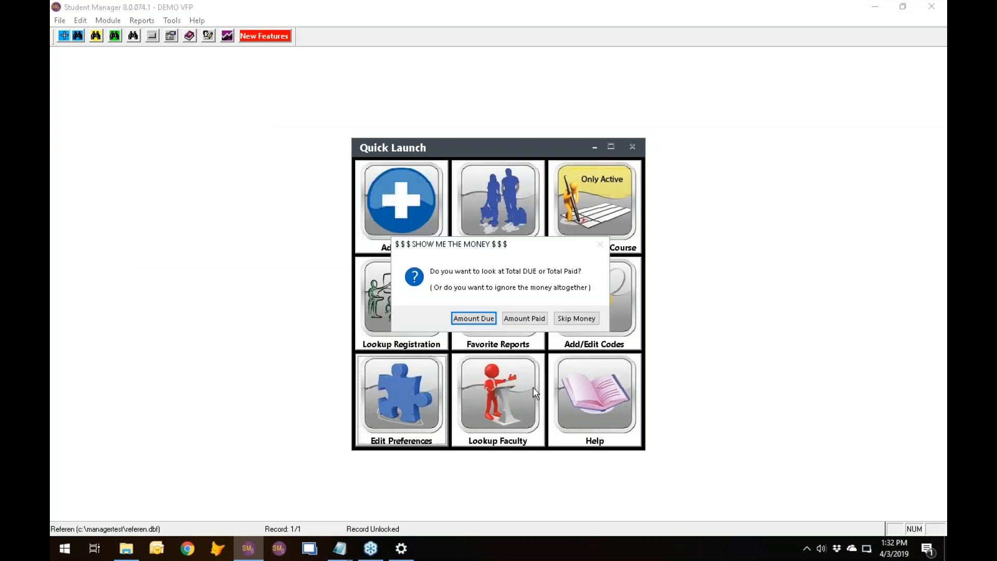
Skip the money figures and run the report with the Course Number Begins query.
{"action": "left_click", "coordinate": [586, 320]}
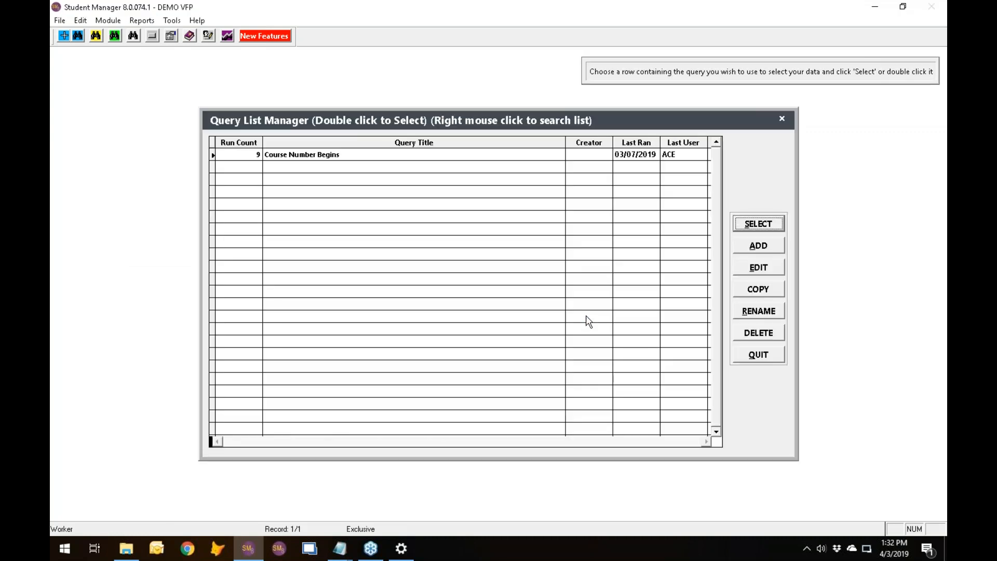
{"action": "left_click", "coordinate": [771, 227]}
{"action": "type", "text": "N"}
{"action": "key", "text": "Return"}
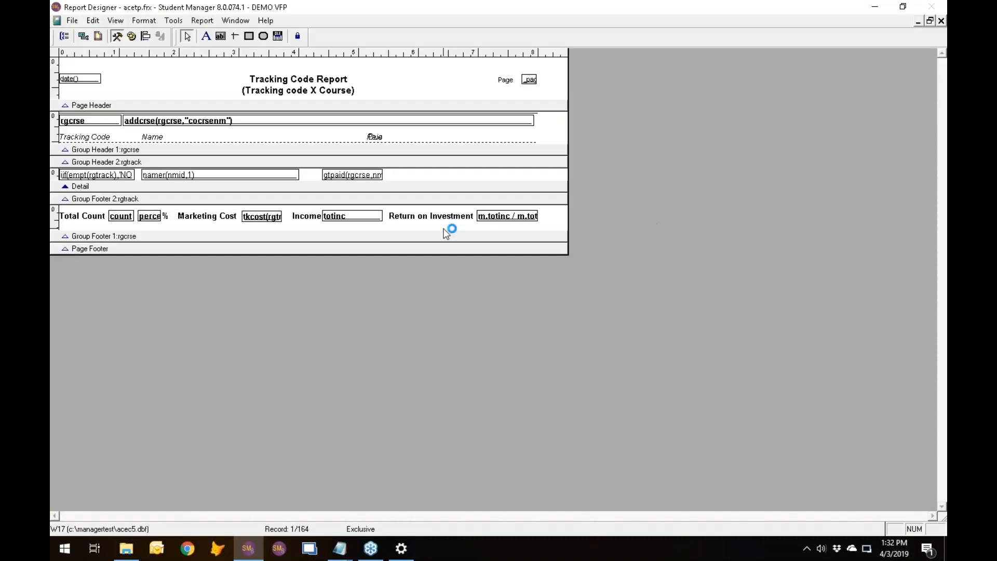
Examine the rguser and rgcreator fields in the report's data environment, and close the report designer and preview.
{"action": "left_click", "coordinate": [84, 37]}
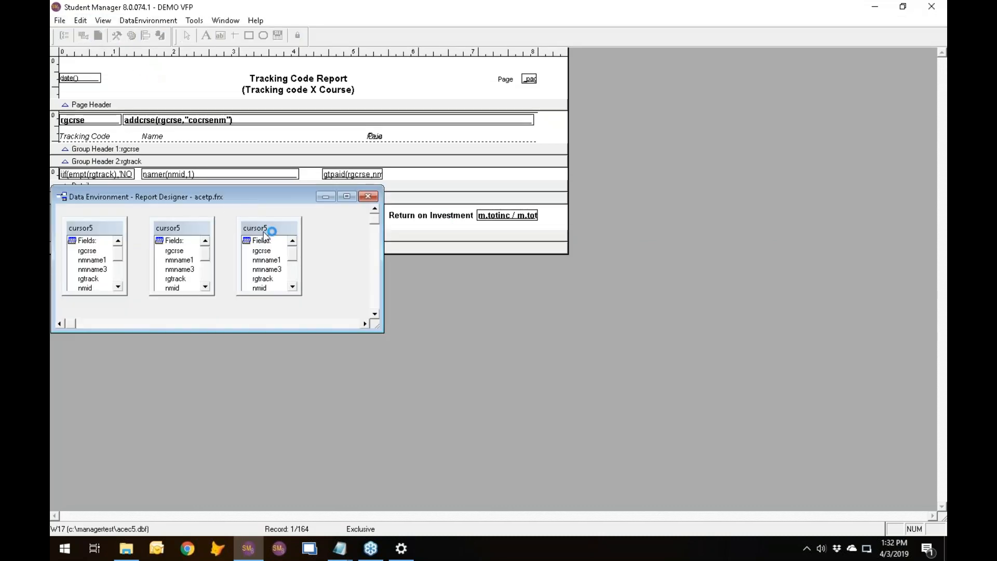
{"action": "left_click_drag", "start_coordinate": [296, 260], "coordinate": [292, 290]}
{"action": "left_click", "coordinate": [265, 282]}
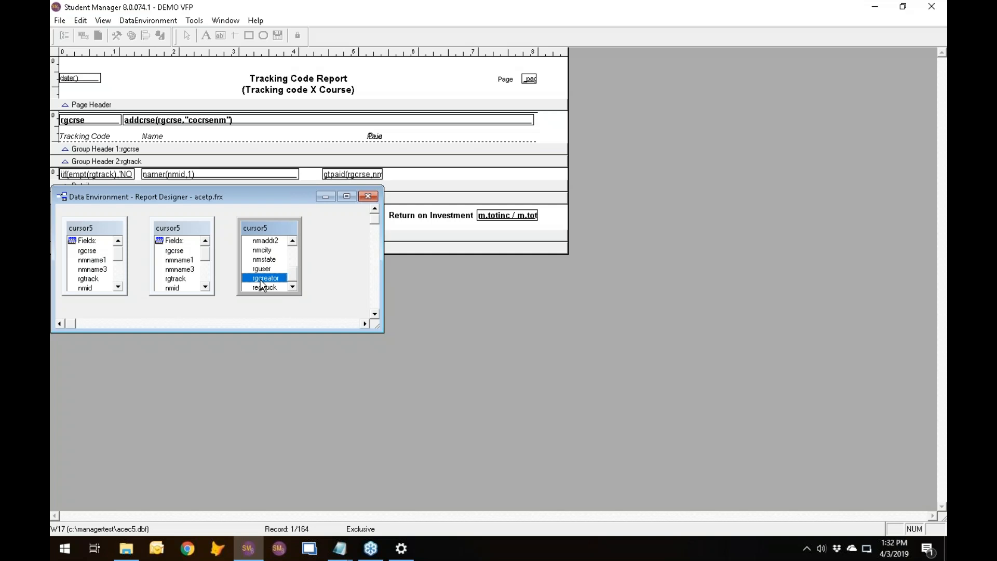
{"action": "left_click", "coordinate": [276, 269]}
{"action": "left_click", "coordinate": [270, 279]}
{"action": "left_click", "coordinate": [368, 198]}
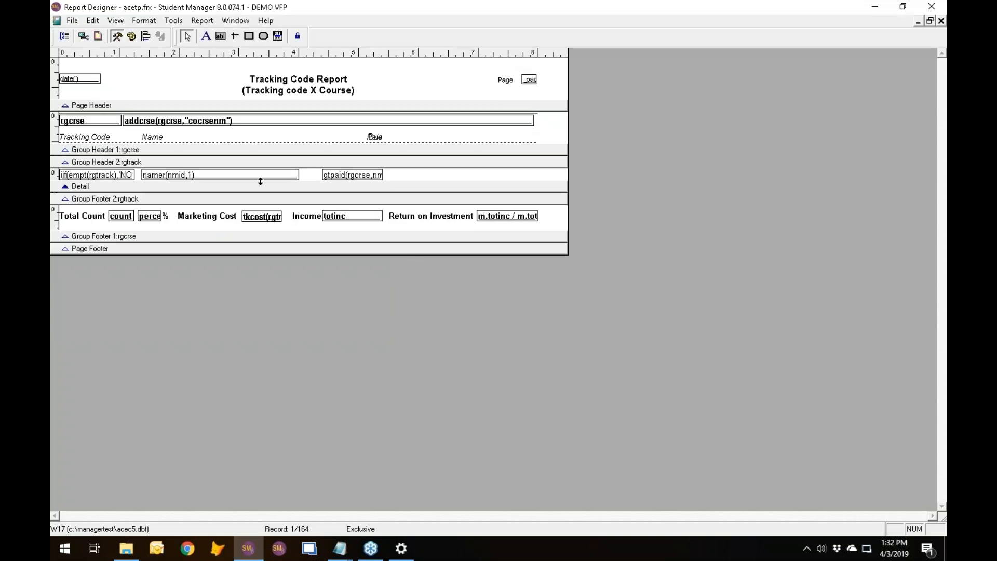
{"action": "left_click", "coordinate": [941, 20]}
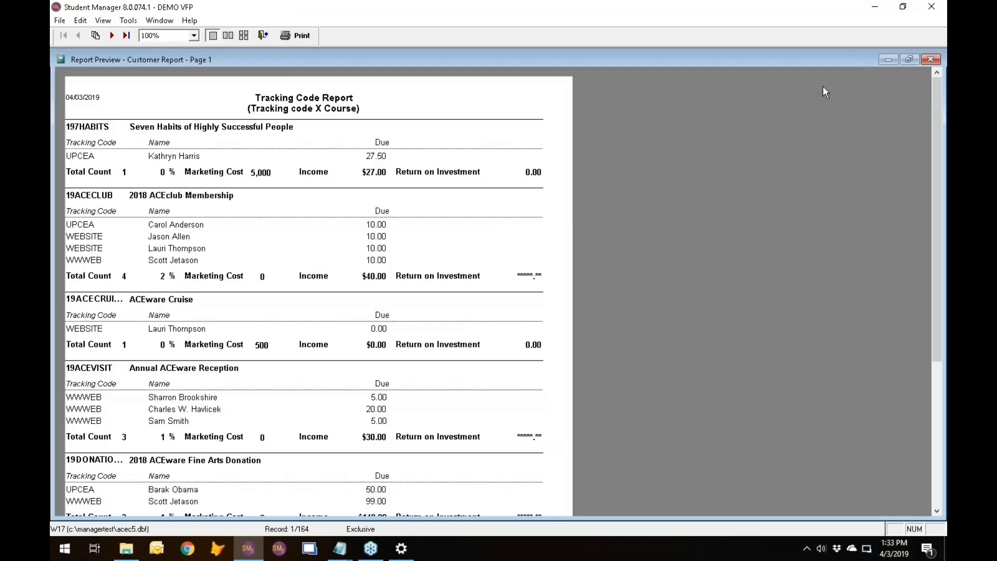
{"action": "left_click", "coordinate": [932, 60]}
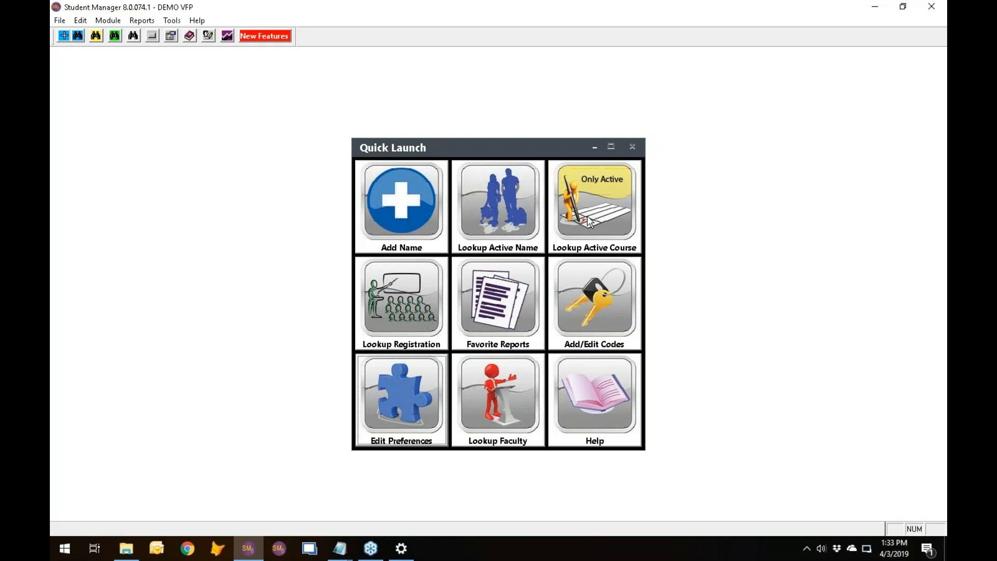
Open active course 19SAPPDEVA and advance through the course records to 19SART101A.
{"action": "left_click", "coordinate": [586, 234]}
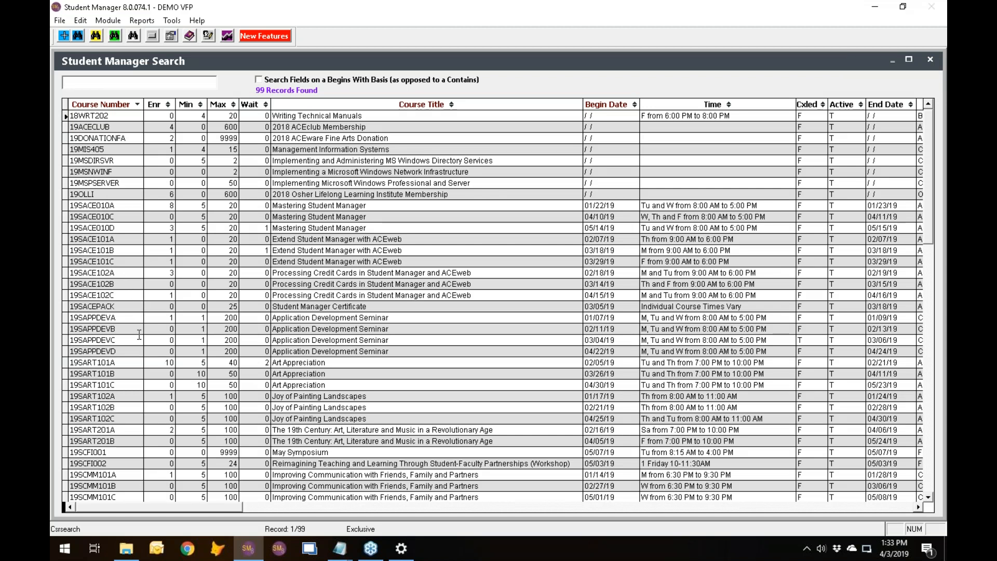
{"action": "double_click", "coordinate": [128, 322]}
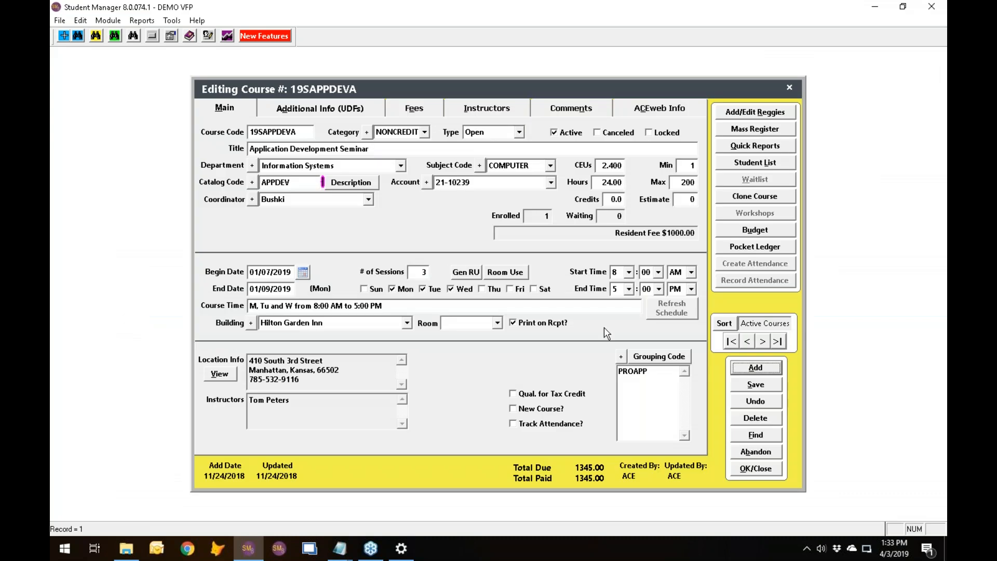
{"action": "left_click", "coordinate": [762, 341]}
{"action": "left_click", "coordinate": [763, 341]}
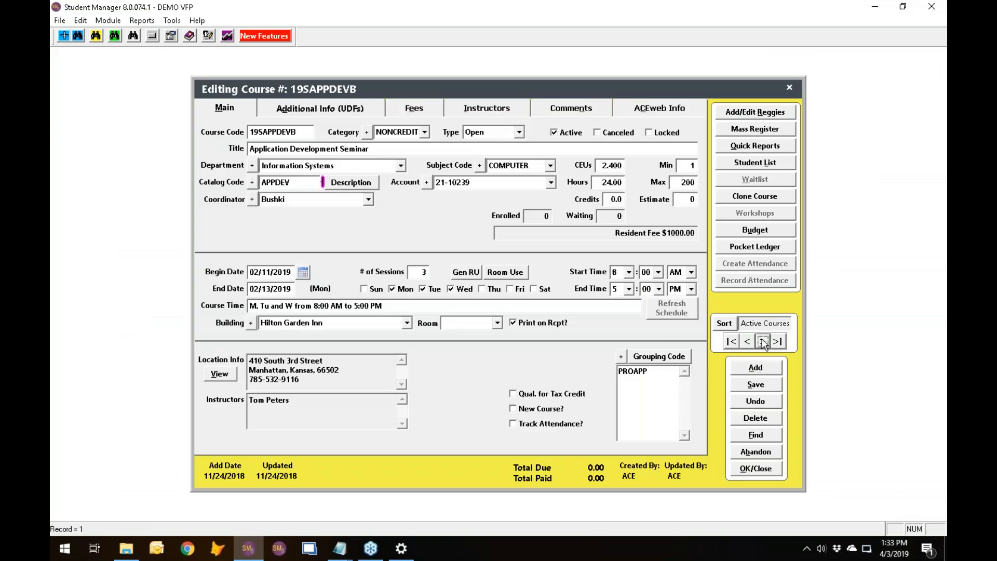
{"action": "left_click", "coordinate": [762, 341]}
{"action": "left_click", "coordinate": [763, 342]}
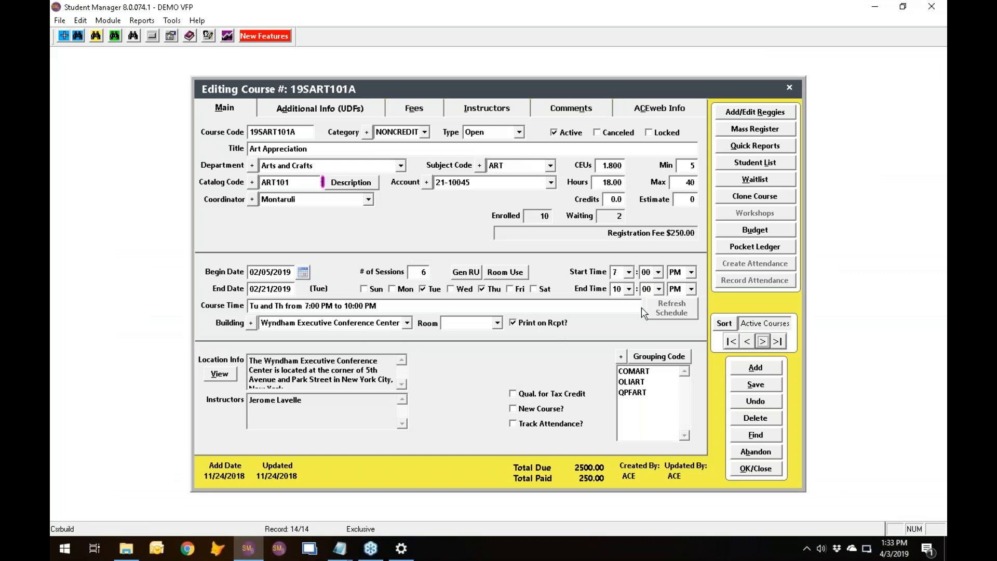
Copy the Room Use schedule of course 19SART101A to the clipboard and paste it into Notepad.
{"action": "left_click", "coordinate": [517, 273]}
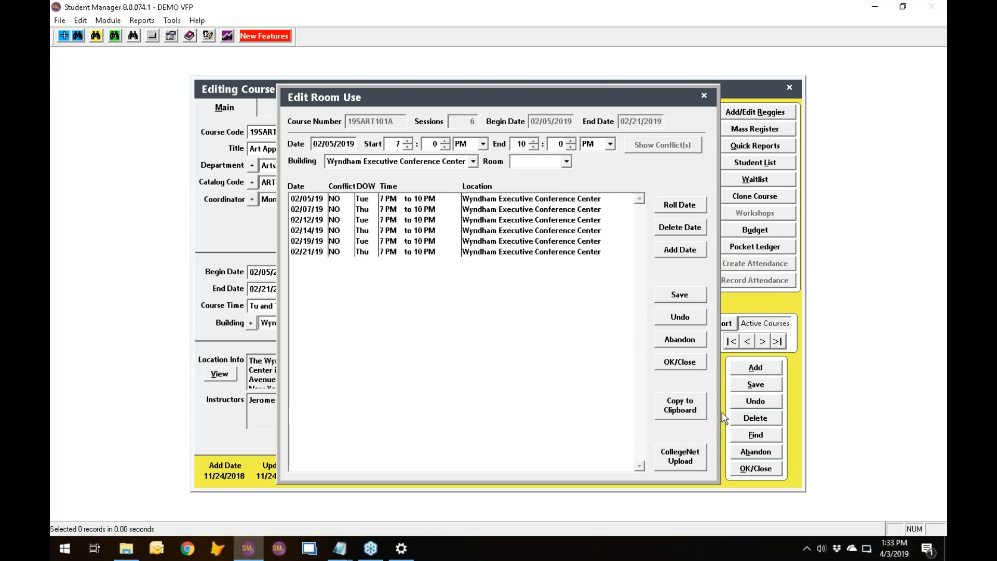
{"action": "left_click", "coordinate": [682, 409]}
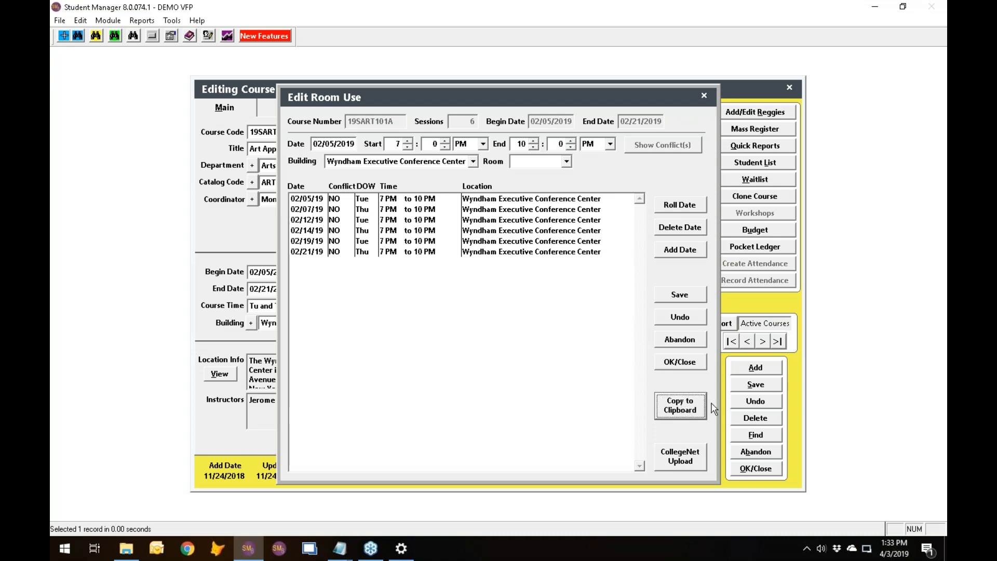
{"action": "left_click_drag", "start_coordinate": [946, 125], "coordinate": [401, 57]}
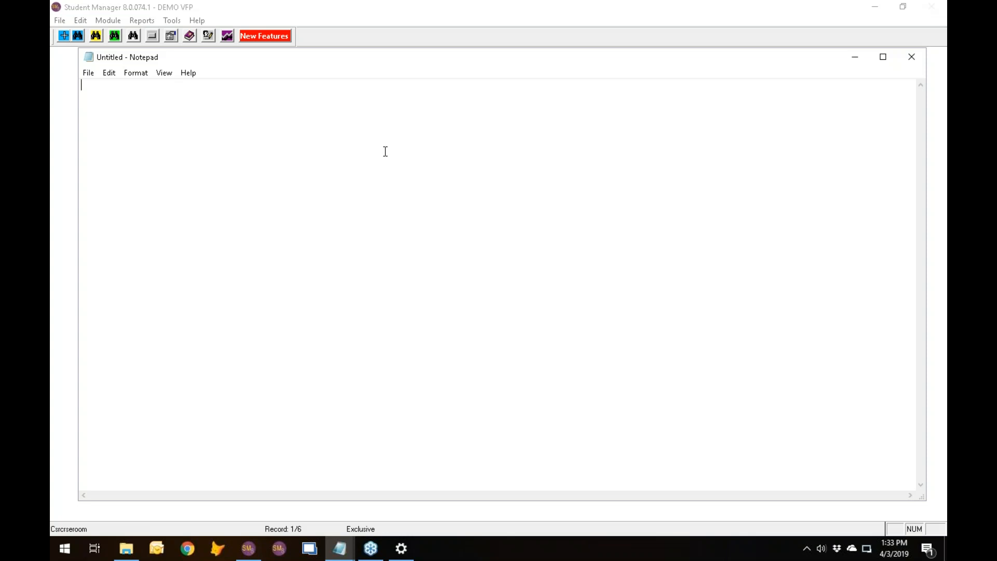
{"action": "key", "text": "ctrl+v"}
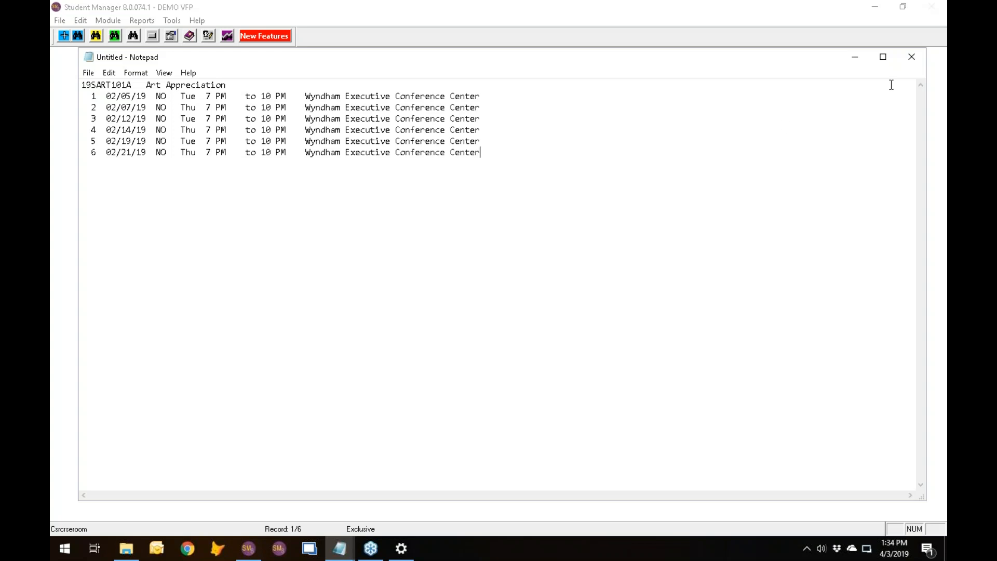
Close Notepad without saving, and abandon the room use and course record screens in Student Manager.
{"action": "left_click", "coordinate": [913, 58]}
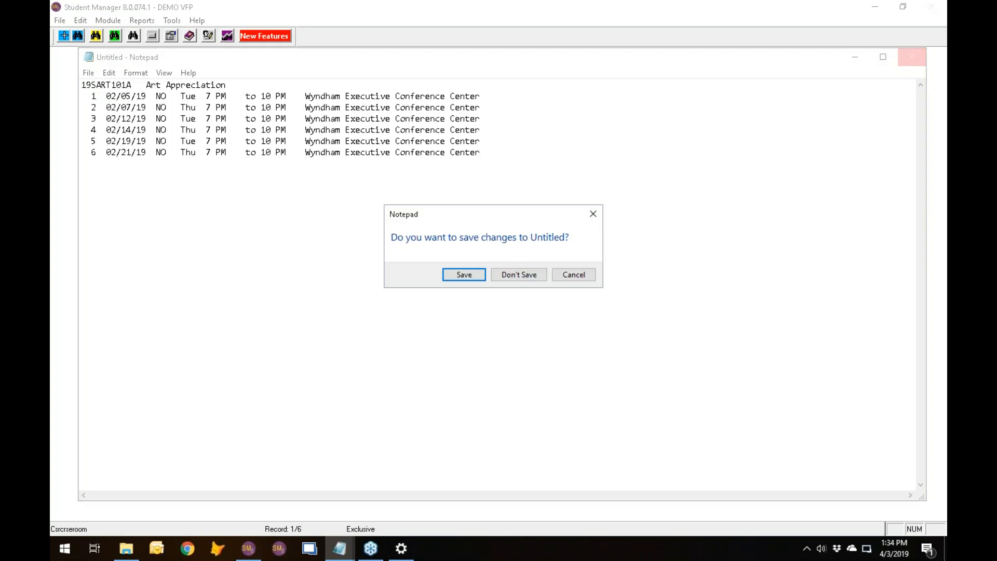
{"action": "left_click", "coordinate": [572, 275]}
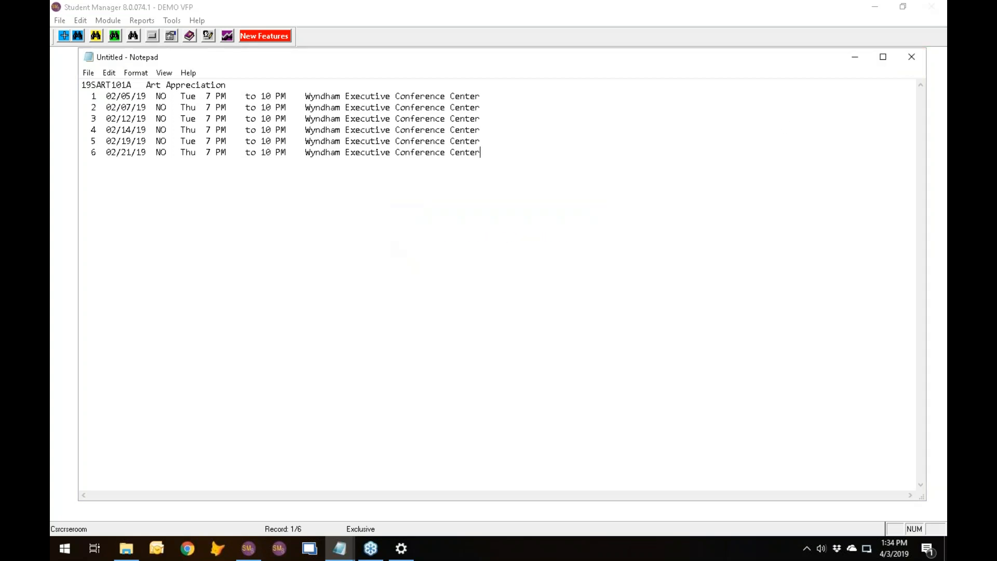
{"action": "left_click", "coordinate": [914, 59]}
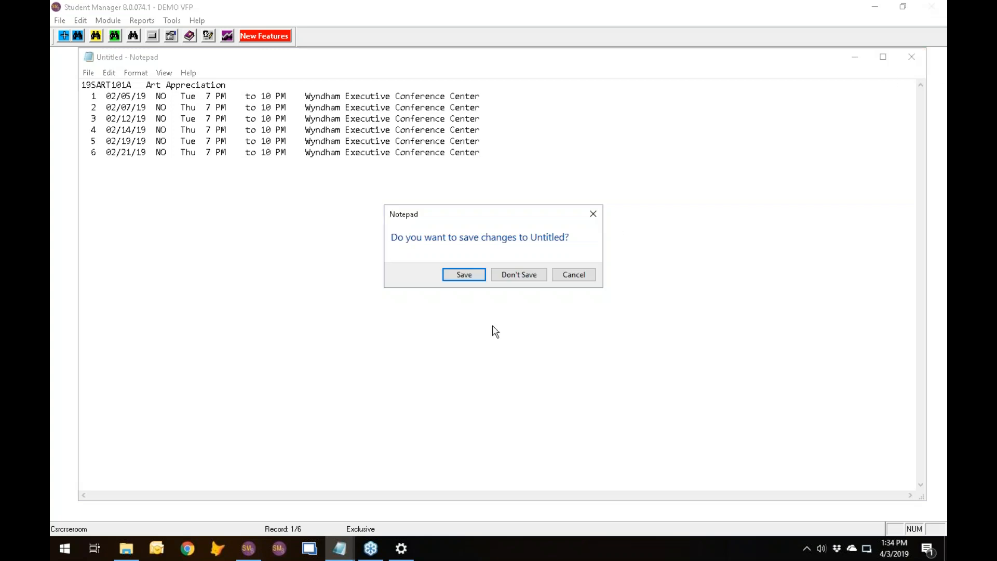
{"action": "left_click", "coordinate": [536, 279]}
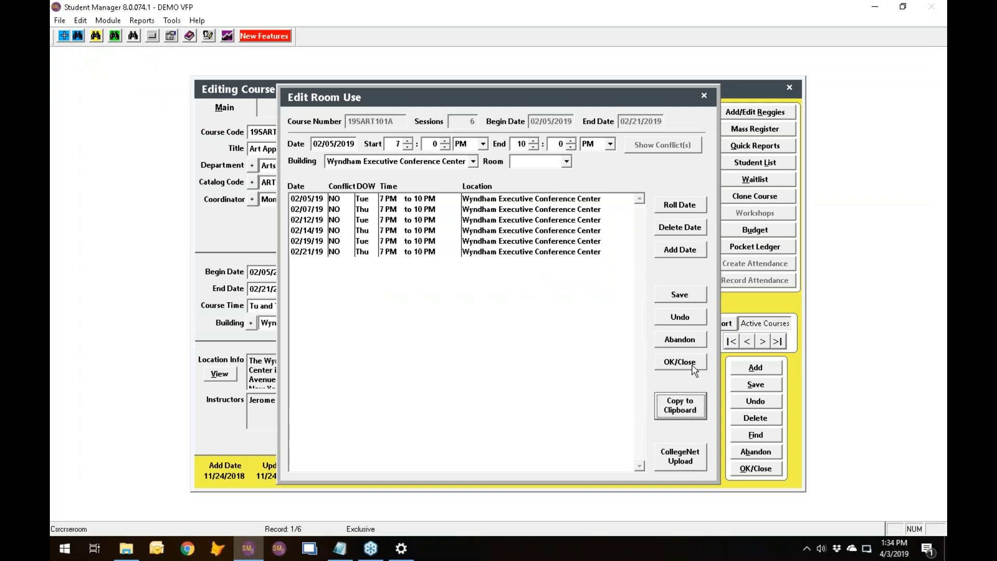
{"action": "left_click", "coordinate": [689, 342]}
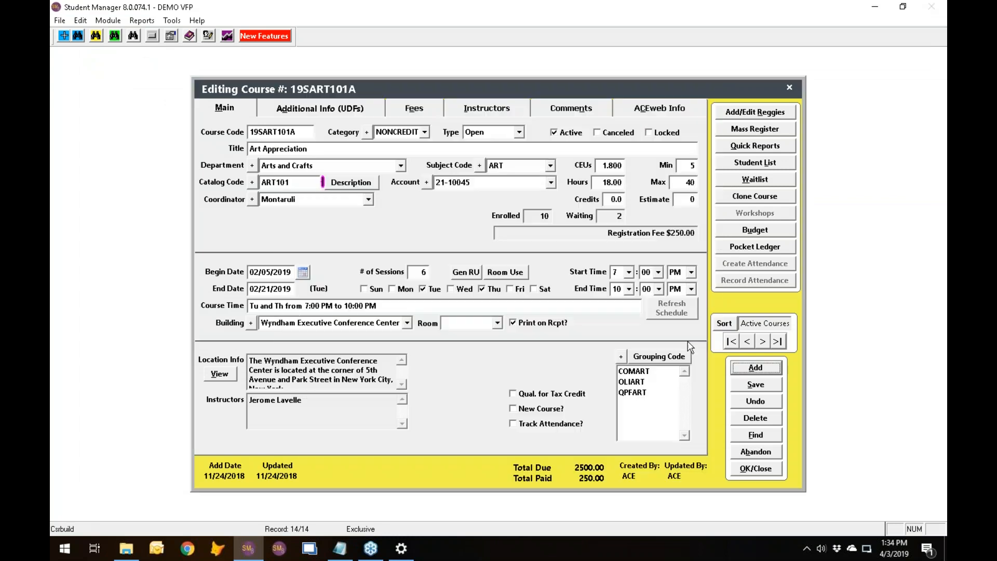
{"action": "left_click", "coordinate": [754, 456]}
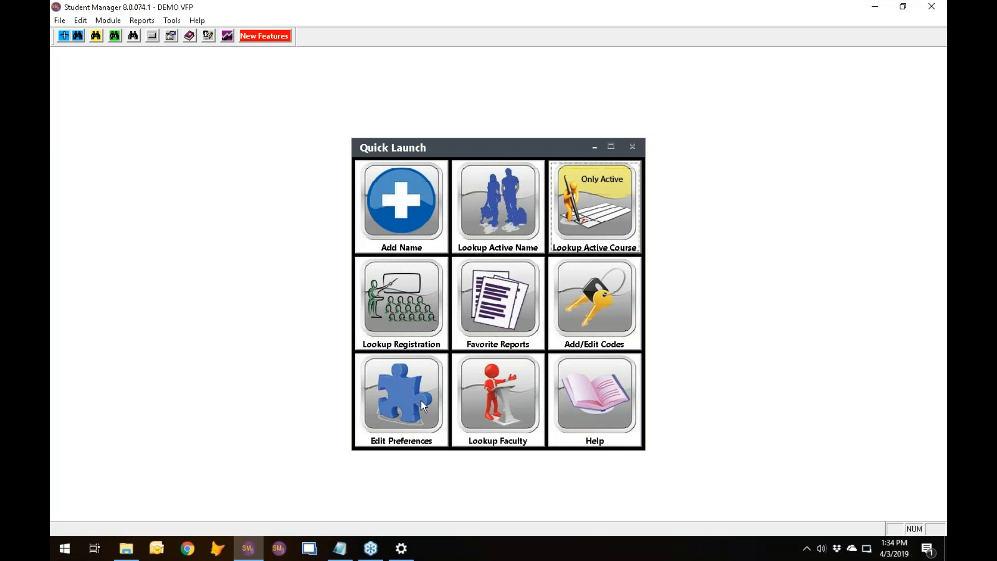
Review the course preference that fills in Course Min with the Go/No Go value, and close the preferences.
{"action": "left_click", "coordinate": [369, 412]}
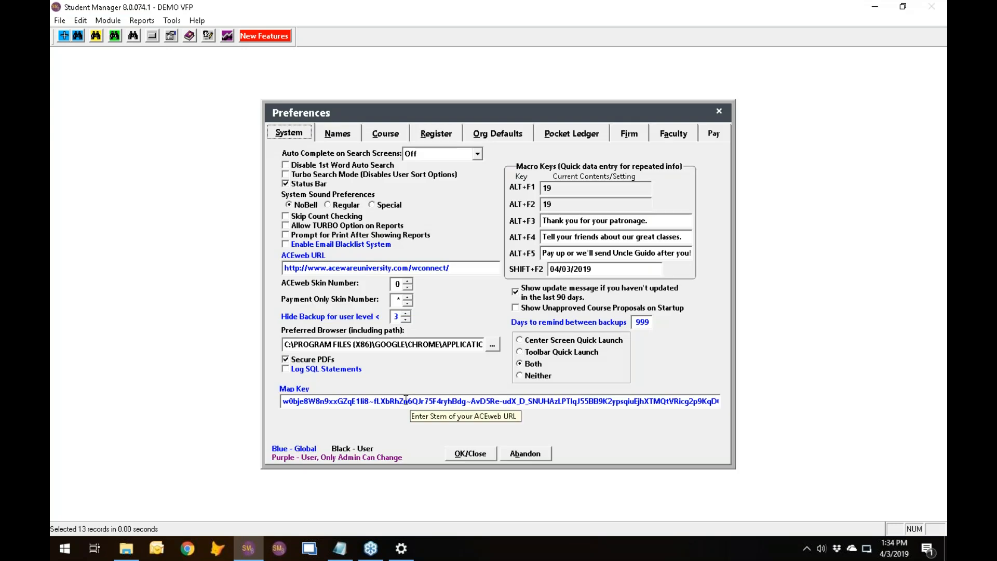
{"action": "left_click", "coordinate": [385, 133]}
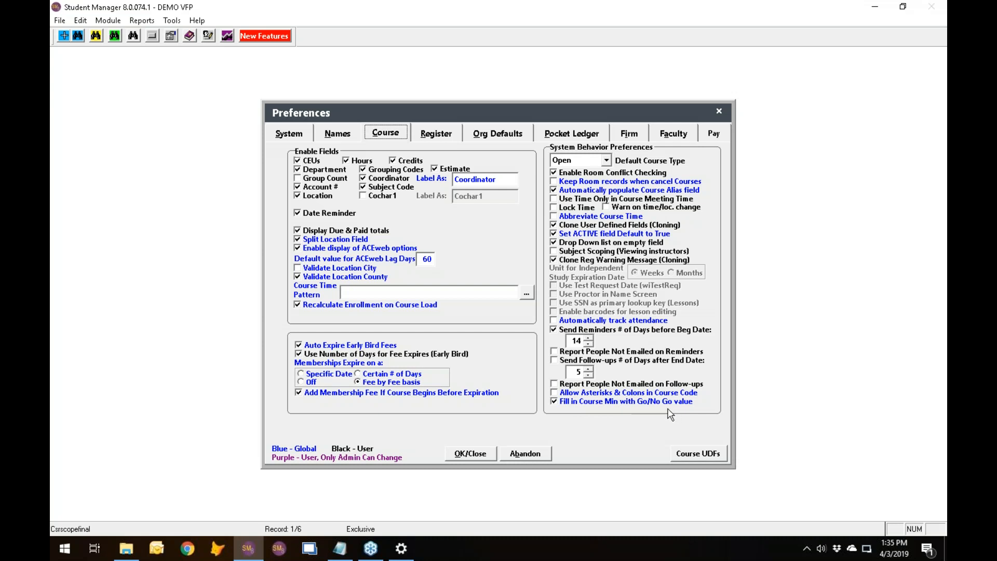
{"action": "left_click", "coordinate": [475, 456]}
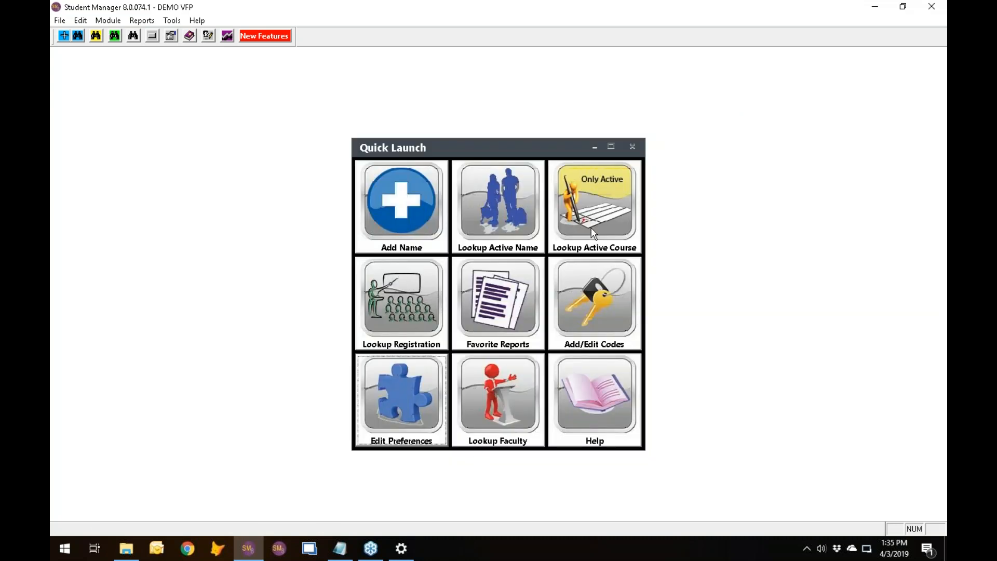
Open the budget of active course 19SAPPDEVA and import the course's fees into it.
{"action": "left_click", "coordinate": [594, 223]}
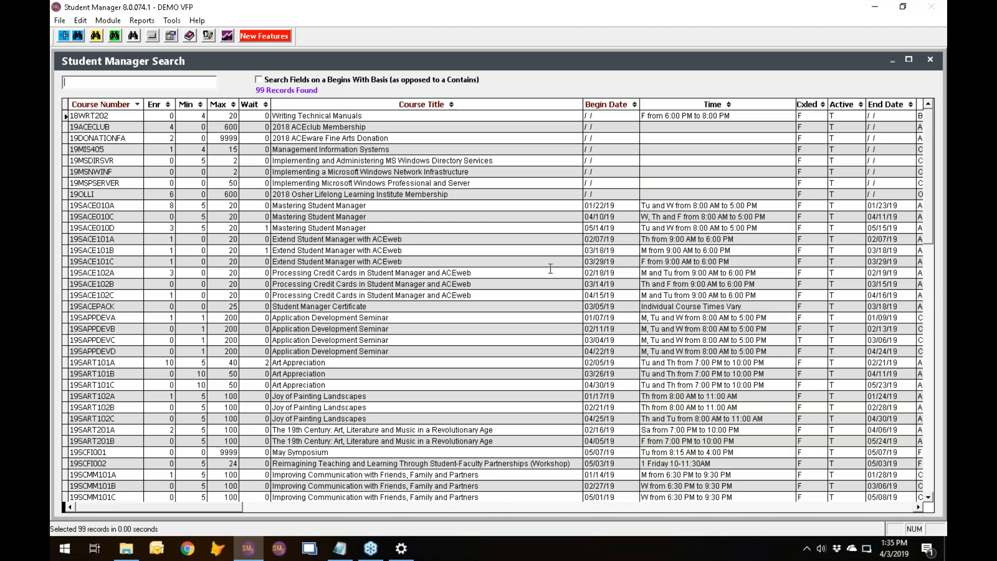
{"action": "left_click", "coordinate": [123, 319]}
{"action": "double_click", "coordinate": [123, 321]}
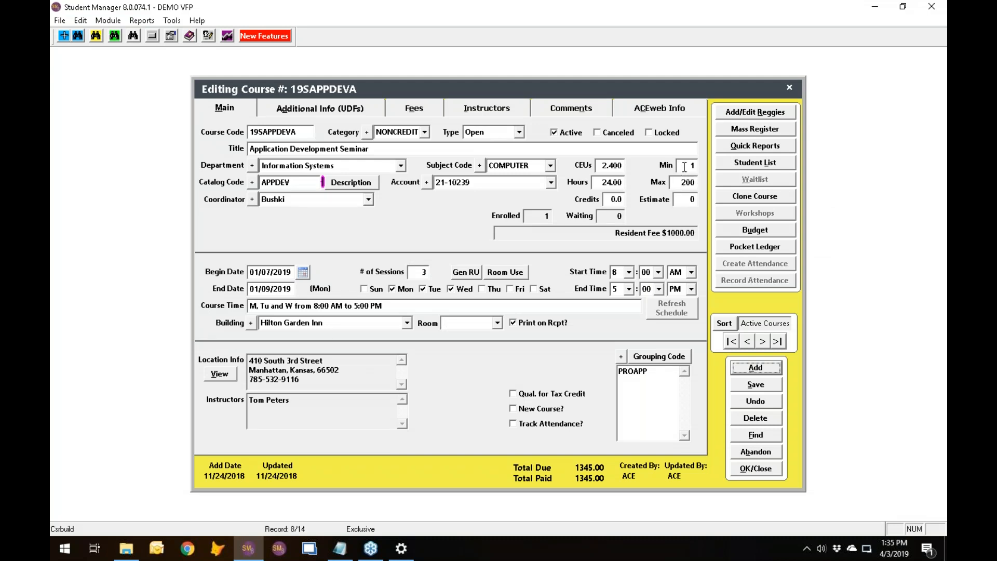
{"action": "left_click", "coordinate": [755, 229]}
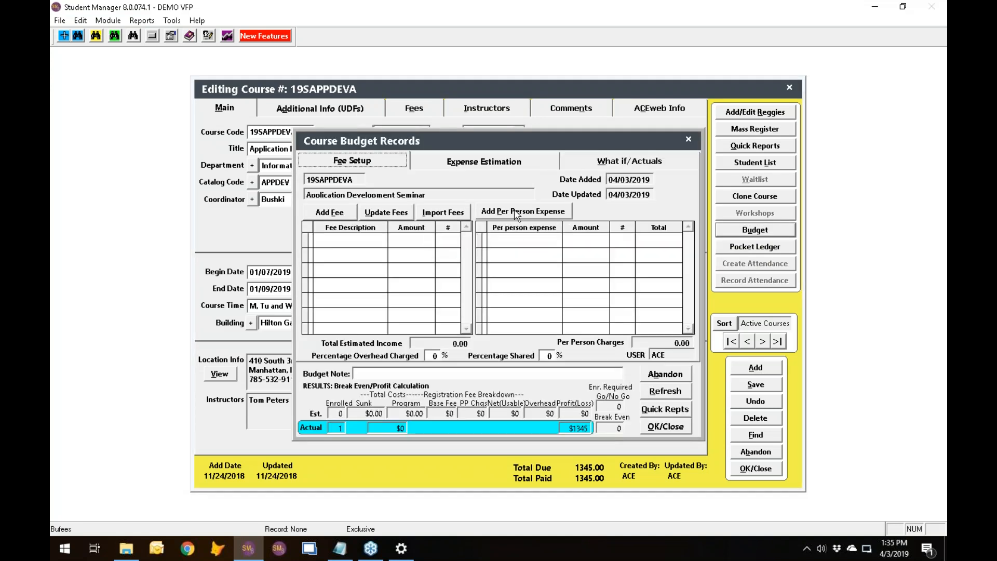
{"action": "left_click", "coordinate": [459, 214]}
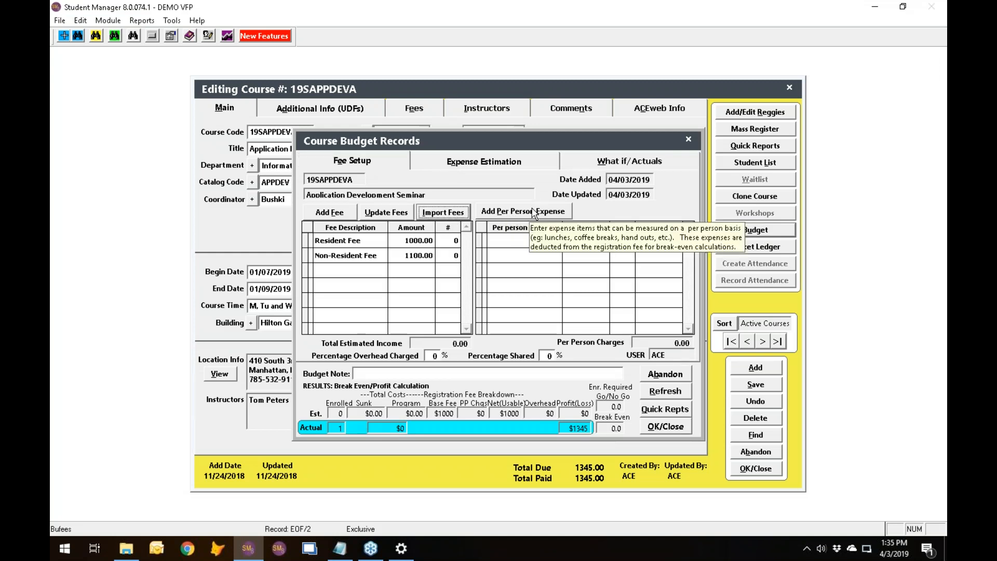
Set the estimated number of enrollments to 2 for both the Resident Fee and the Non-Resident Fee in the budget.
{"action": "left_click", "coordinate": [452, 241]}
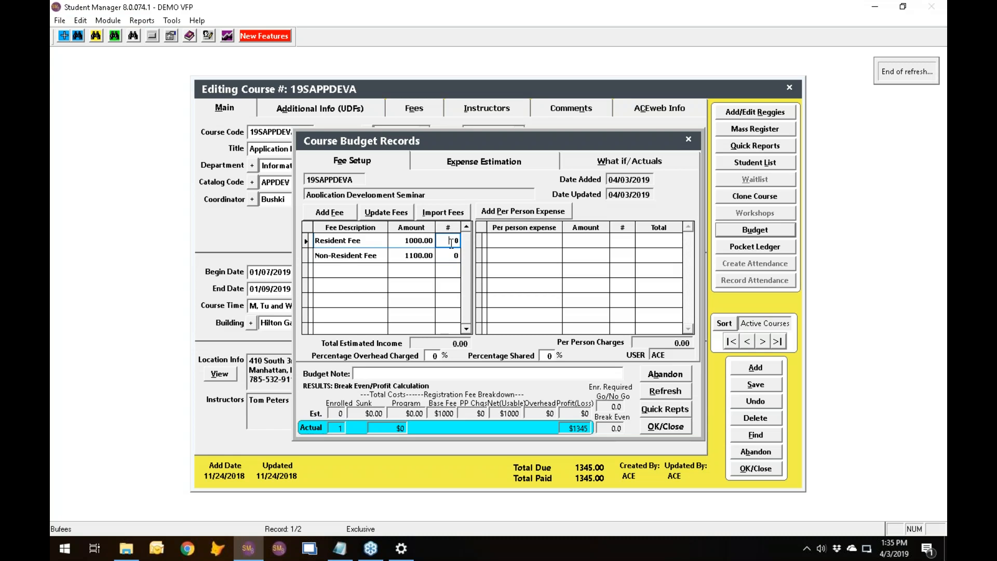
{"action": "type", "text": "2"}
{"action": "left_click", "coordinate": [448, 257]}
{"action": "type", "text": "2"}
Add a per person expense named Blah with an amount of 200 to the budget.
{"action": "left_click", "coordinate": [530, 213]}
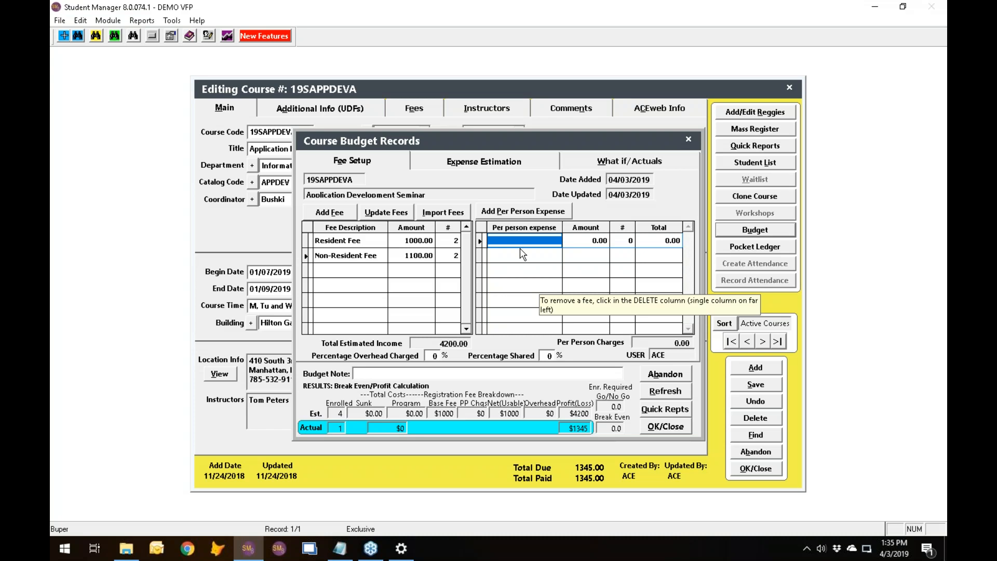
{"action": "type", "text": "Blah"}
{"action": "key", "text": "Tab"}
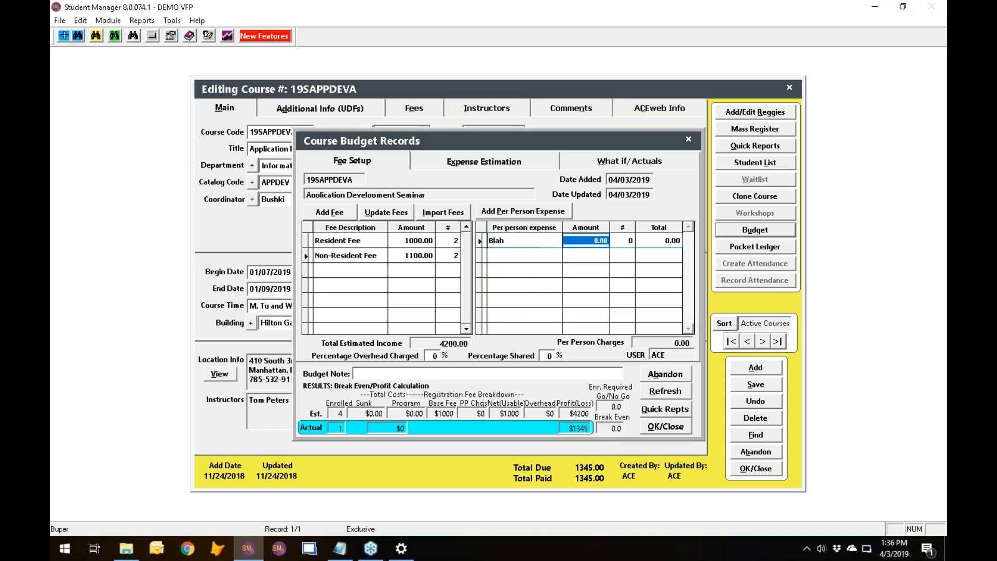
{"action": "type", "text": "200"}
{"action": "key", "text": "Tab"}
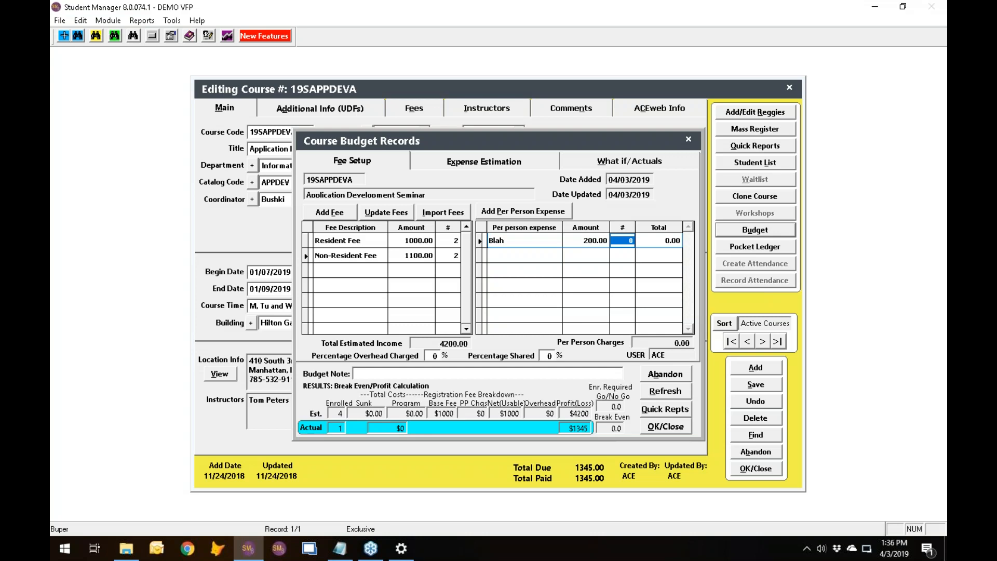
Set the Blah per person expense to an amount of 1200 and a quantity of 4, and recalculate the budget.
{"action": "left_click", "coordinate": [582, 242]}
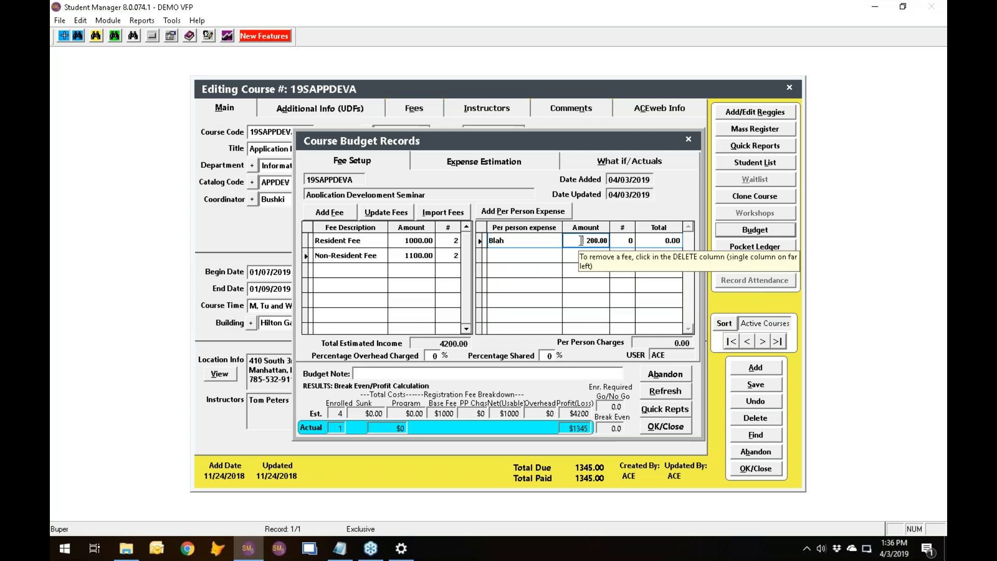
{"action": "type", "text": "1 "}
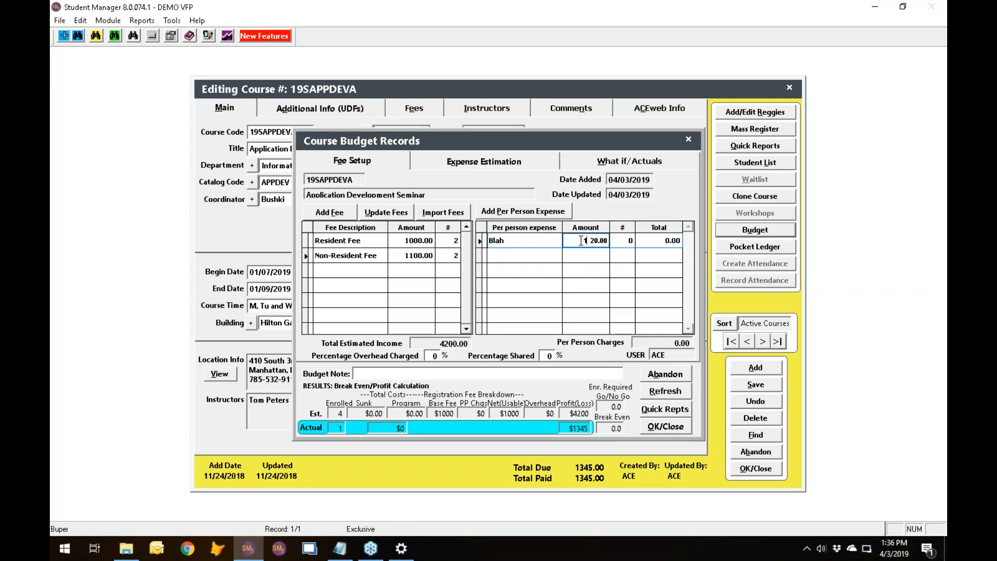
{"action": "type", "text": "200"}
{"action": "key", "text": "Tab"}
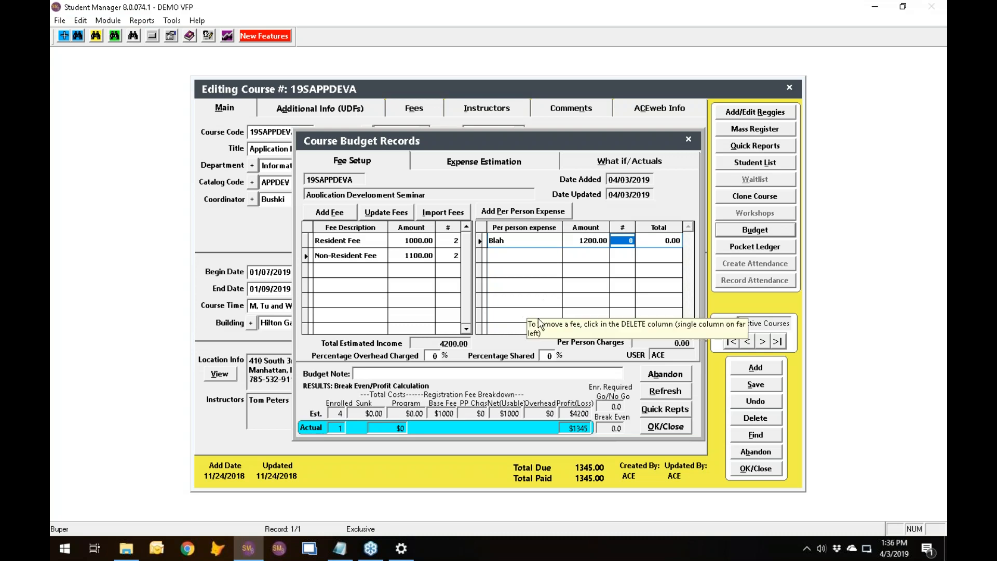
{"action": "left_click", "coordinate": [678, 394]}
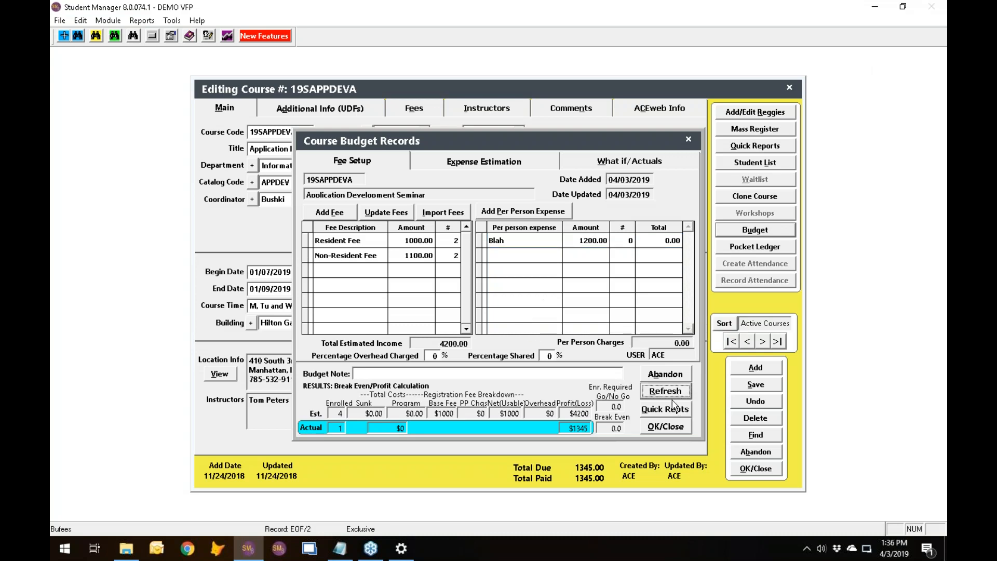
{"action": "left_click", "coordinate": [634, 240]}
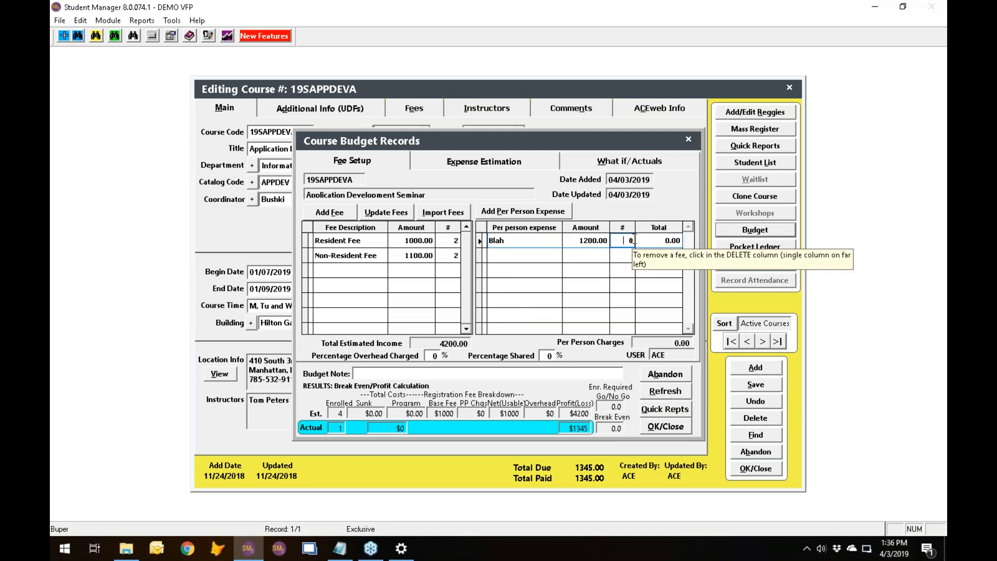
{"action": "type", "text": "4"}
{"action": "key", "text": "Tab"}
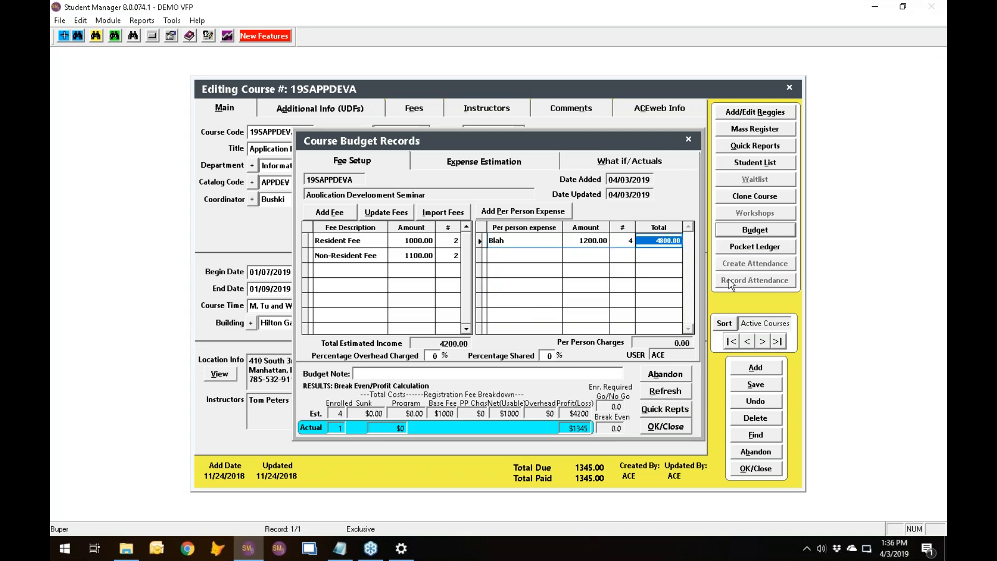
{"action": "left_click", "coordinate": [669, 393]}
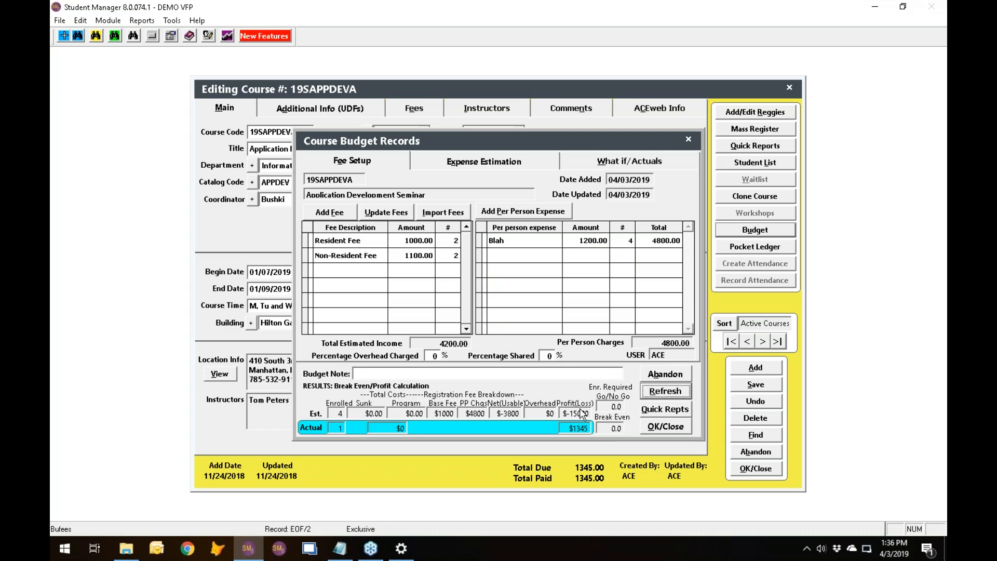
Set the Blah expense's amount to 600 and recalculate the budget figures.
{"action": "left_click", "coordinate": [589, 238]}
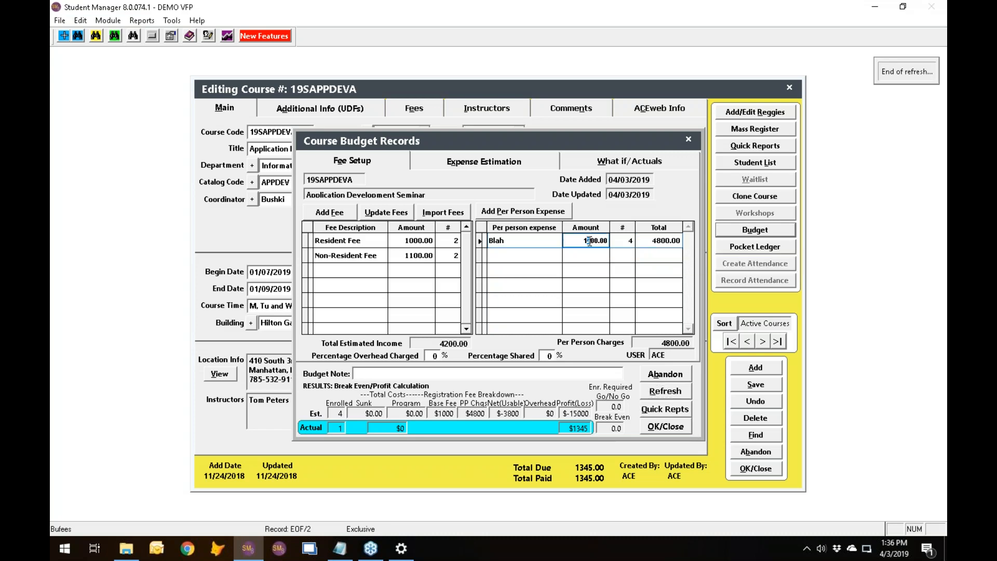
{"action": "key", "text": "Delete"}
{"action": "key", "text": "Delete"}
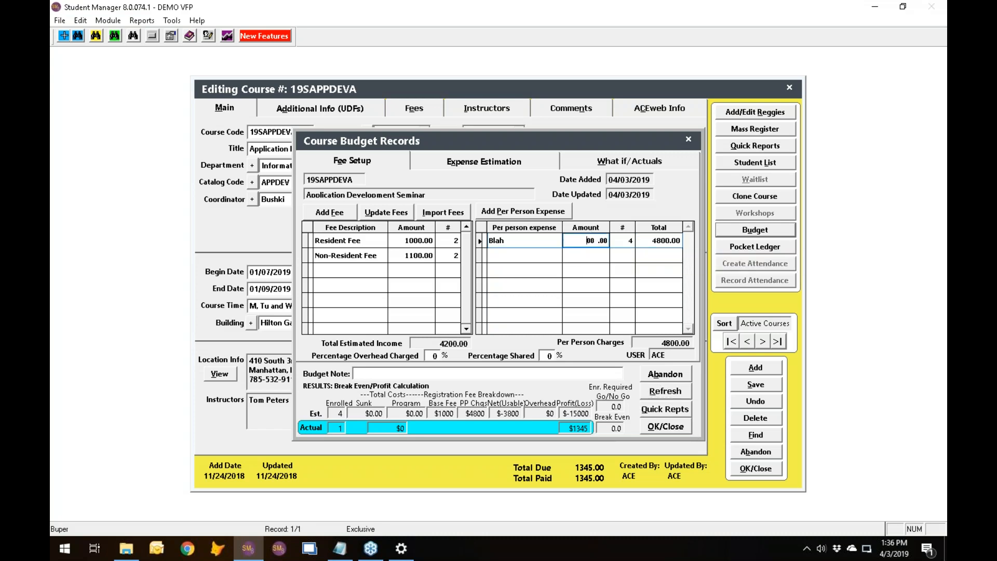
{"action": "key", "text": "Tab"}
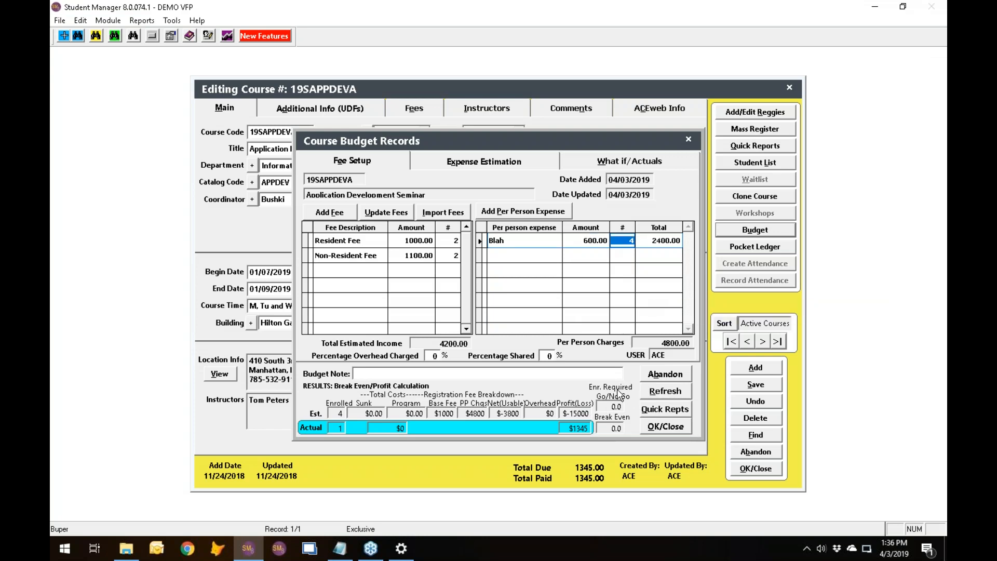
{"action": "left_click", "coordinate": [665, 392]}
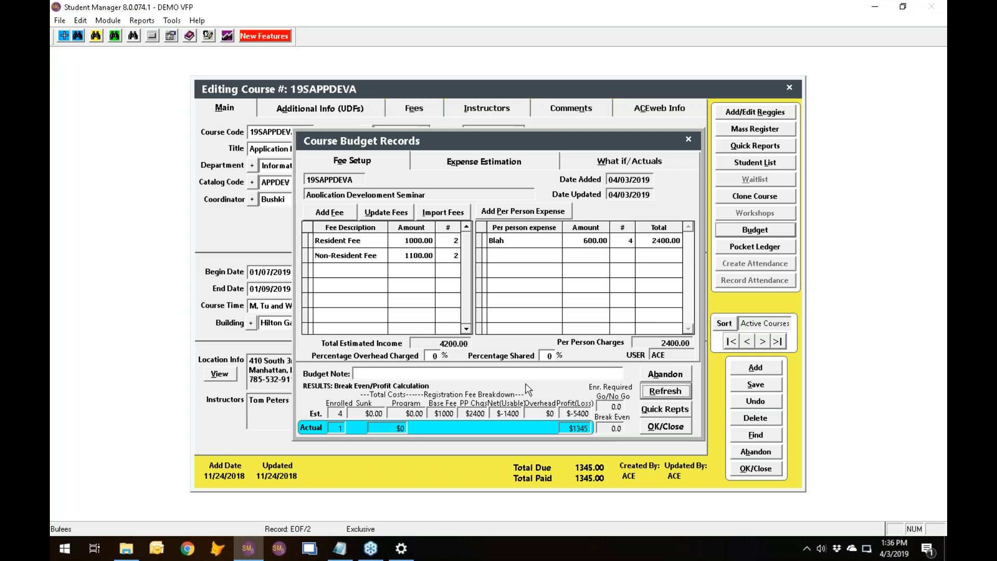
Set the Blah expense's quantity to 1 and recalculate the budget figures.
{"action": "left_click", "coordinate": [626, 240]}
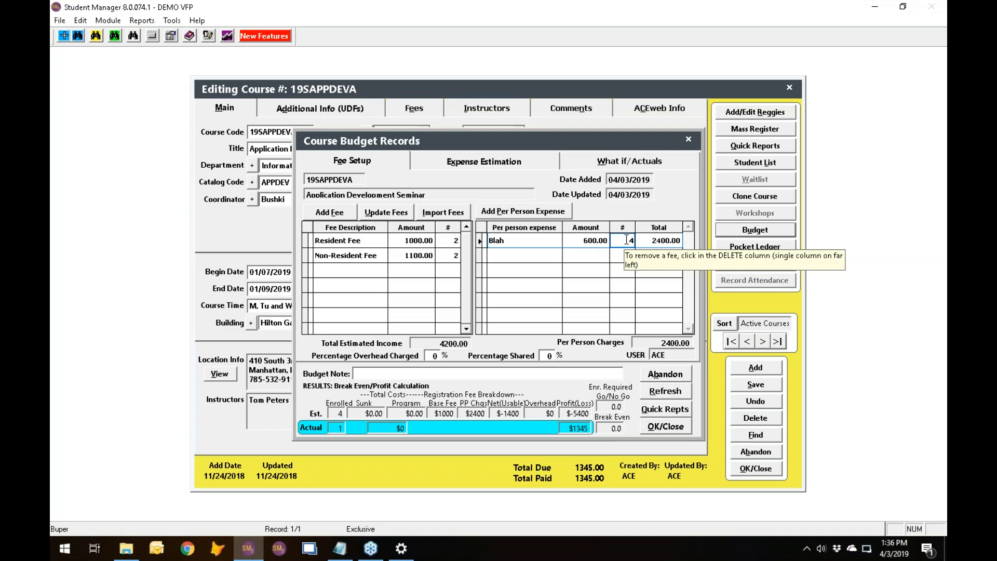
{"action": "type", "text": "1"}
{"action": "key", "text": "Tab"}
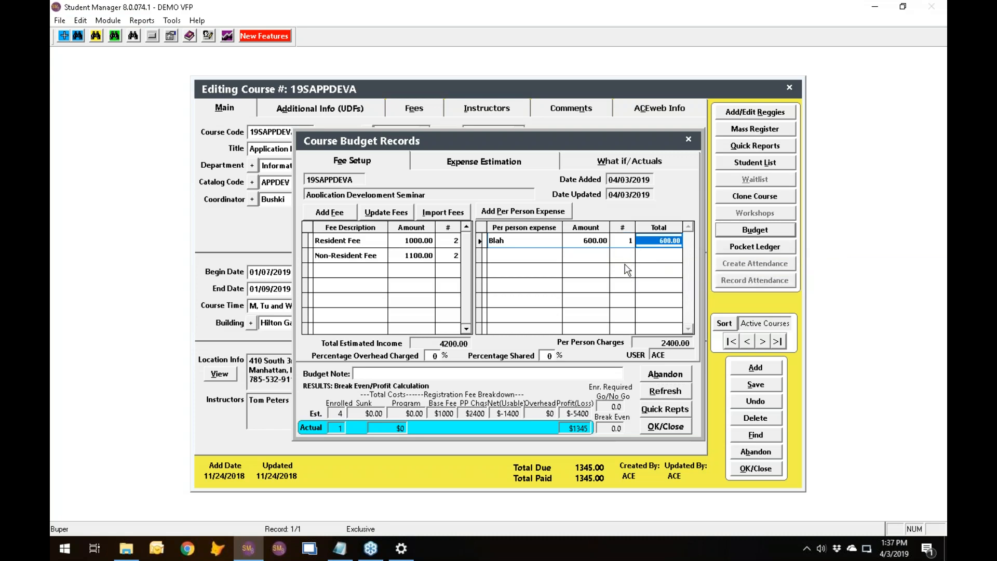
{"action": "left_click", "coordinate": [667, 393]}
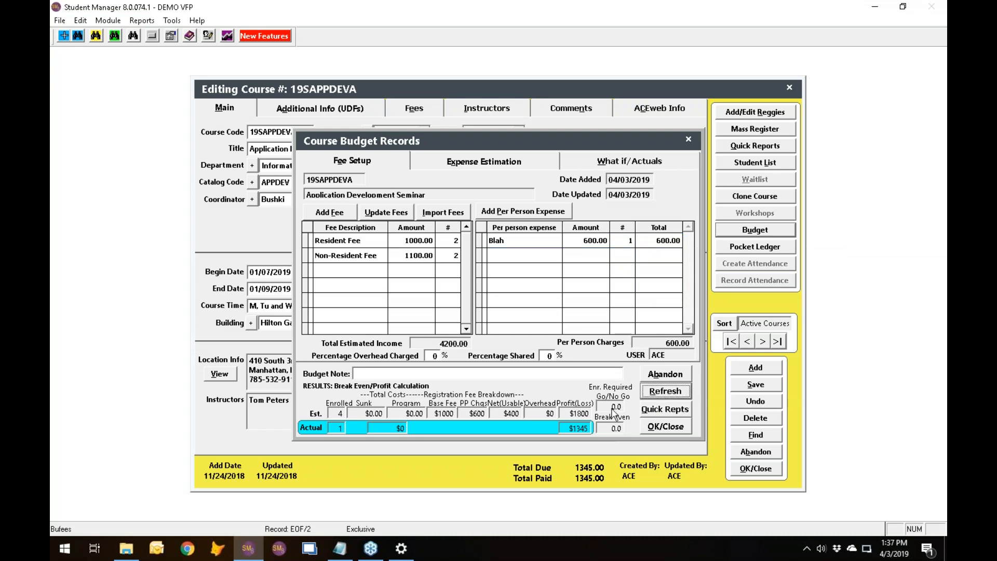
Add a Food and Beverage (FD) estimated expense of 50 with the Program type, and recalculate the budget.
{"action": "left_click", "coordinate": [468, 164]}
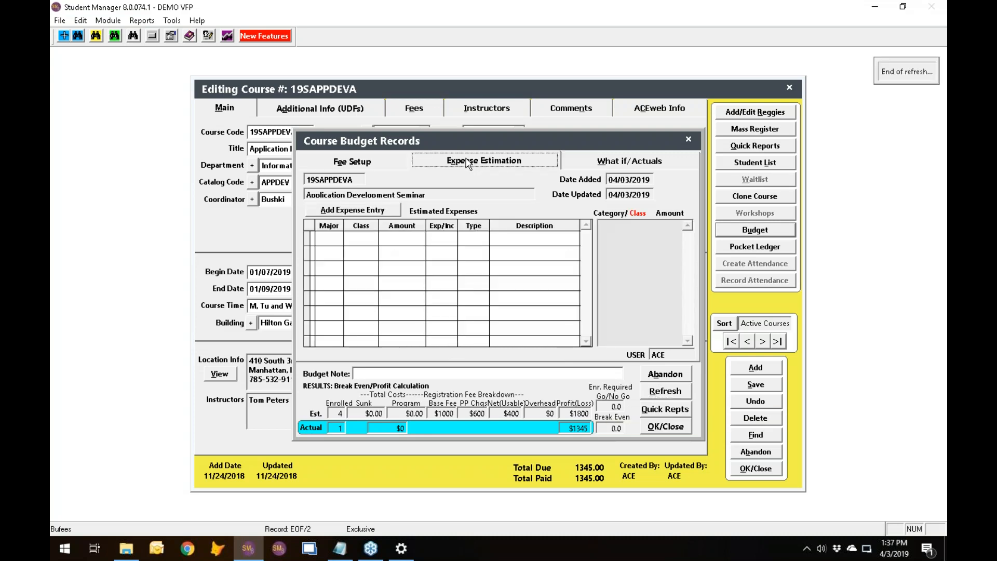
{"action": "left_click", "coordinate": [357, 217]}
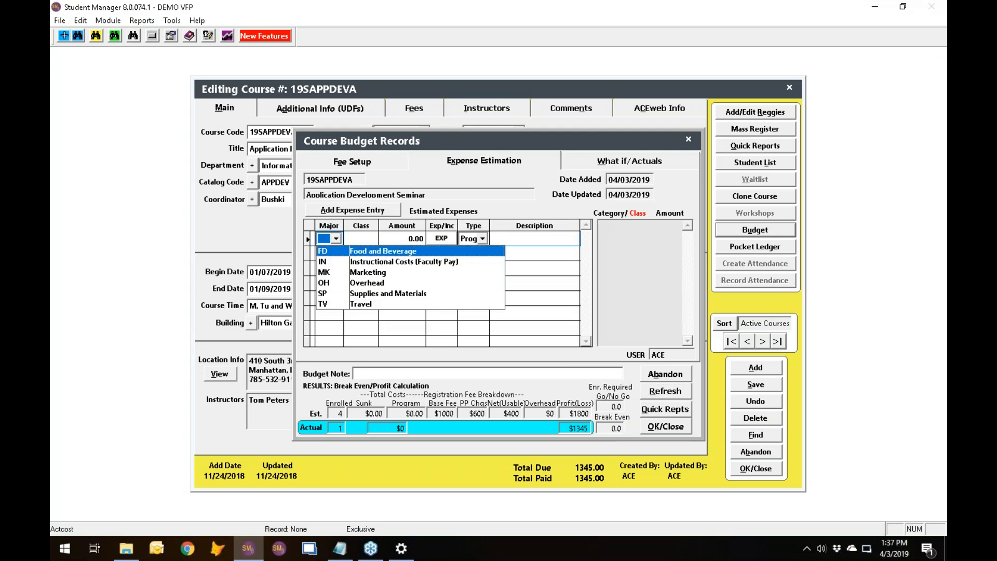
{"action": "left_click", "coordinate": [378, 251]}
{"action": "left_click", "coordinate": [404, 237]}
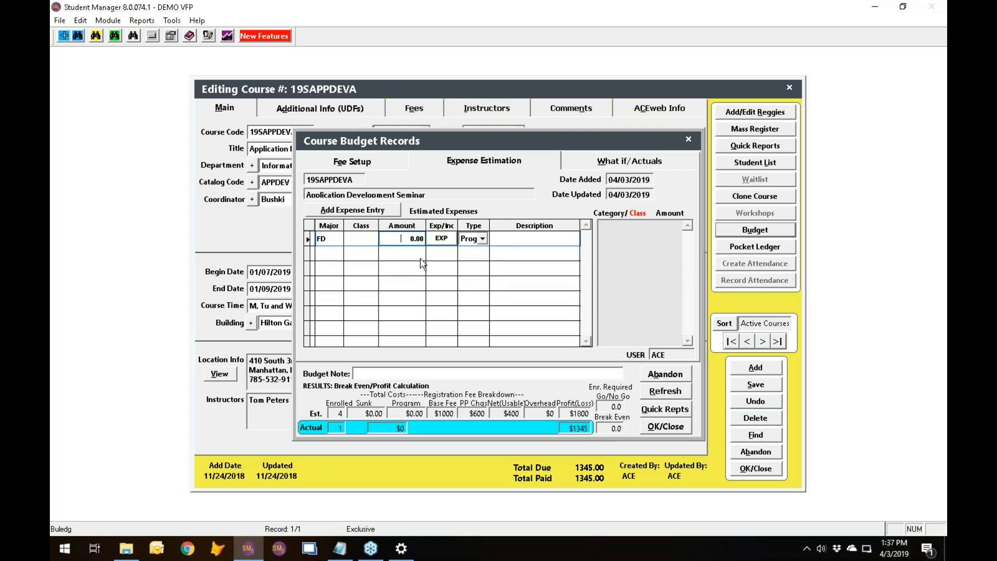
{"action": "type", "text": "50"}
{"action": "key", "text": "Tab"}
{"action": "left_click", "coordinate": [482, 239]}
{"action": "left_click", "coordinate": [482, 239]}
{"action": "left_click", "coordinate": [482, 240]}
{"action": "left_click", "coordinate": [480, 252]}
{"action": "key", "text": "Tab"}
{"action": "left_click", "coordinate": [667, 394]}
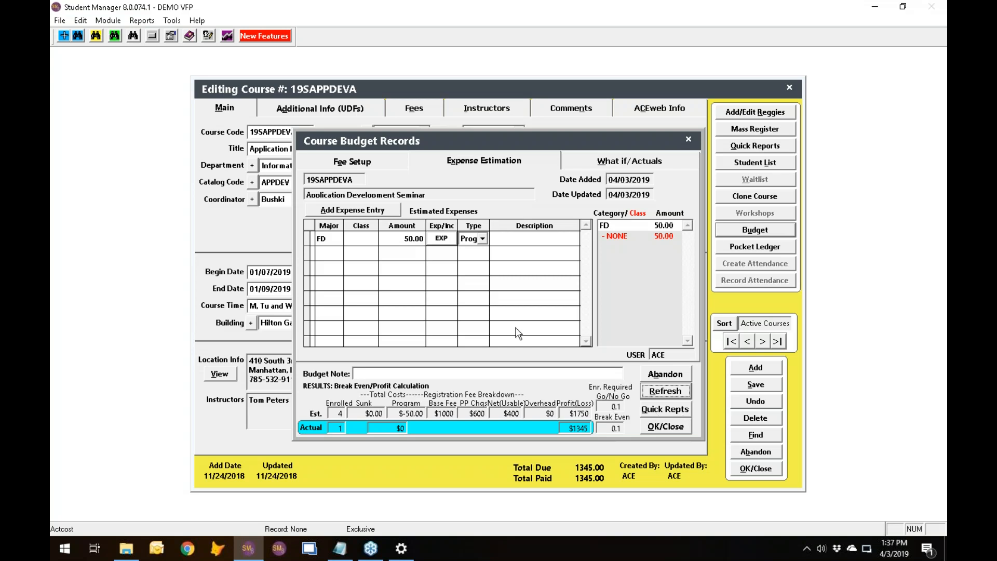
Set the Food and Beverage (FD) expense's amount to 450 and recalculate the budget.
{"action": "left_click", "coordinate": [403, 239]}
{"action": "type", "text": "4"}
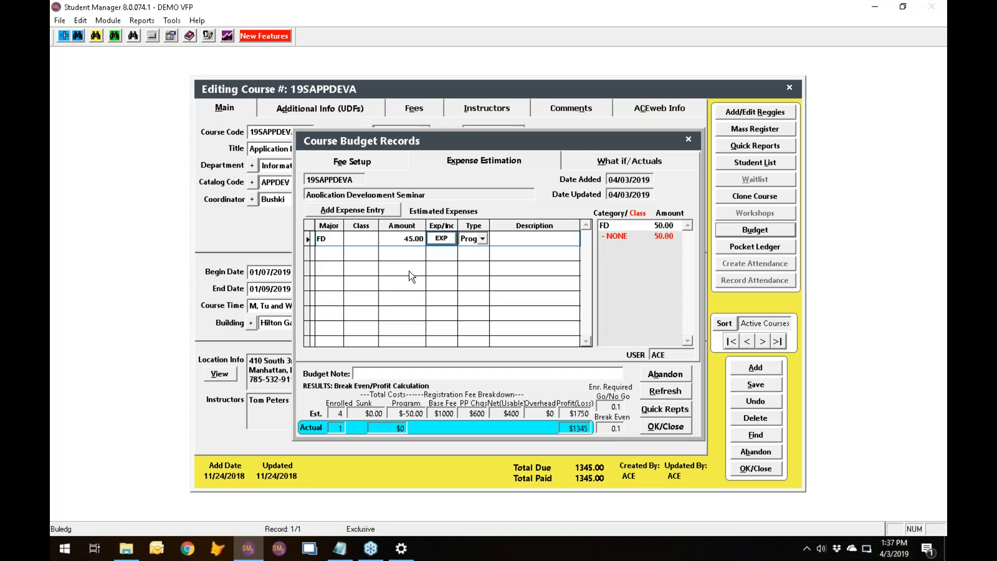
{"action": "left_click_drag", "start_coordinate": [403, 238], "coordinate": [405, 237]}
{"action": "type", "text": "450"}
{"action": "key", "text": "Delete"}
{"action": "key", "text": "Delete"}
{"action": "key", "text": "Tab"}
{"action": "left_click", "coordinate": [665, 393]}
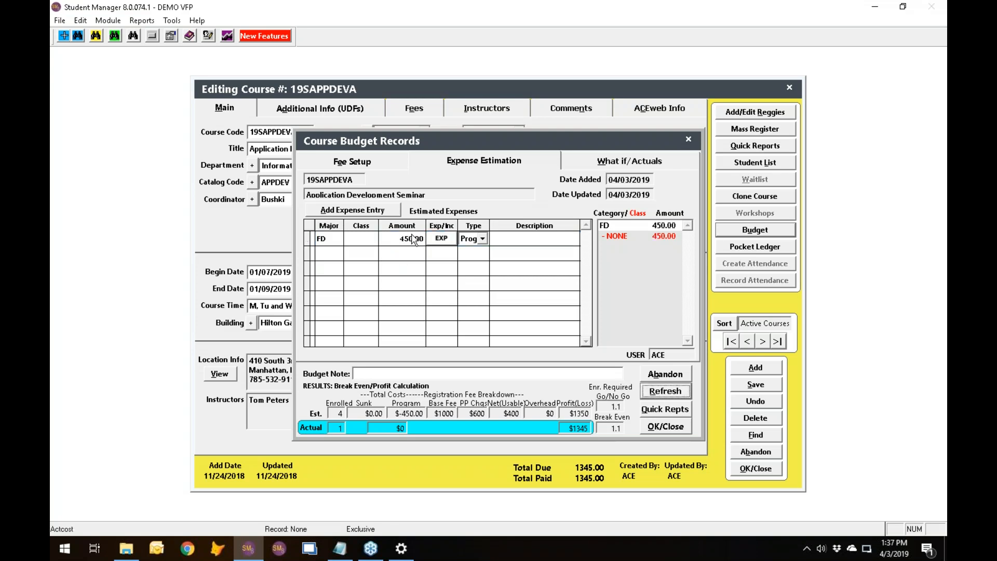
Add an Instructional Costs (IN) estimated expense with an amount of 1250.
{"action": "left_click", "coordinate": [335, 256]}
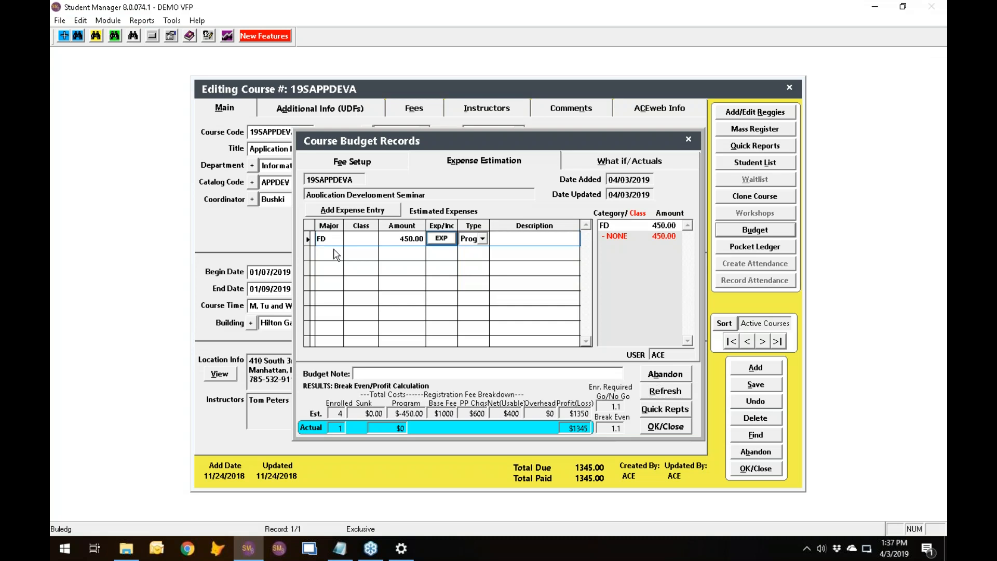
{"action": "left_click", "coordinate": [343, 276]}
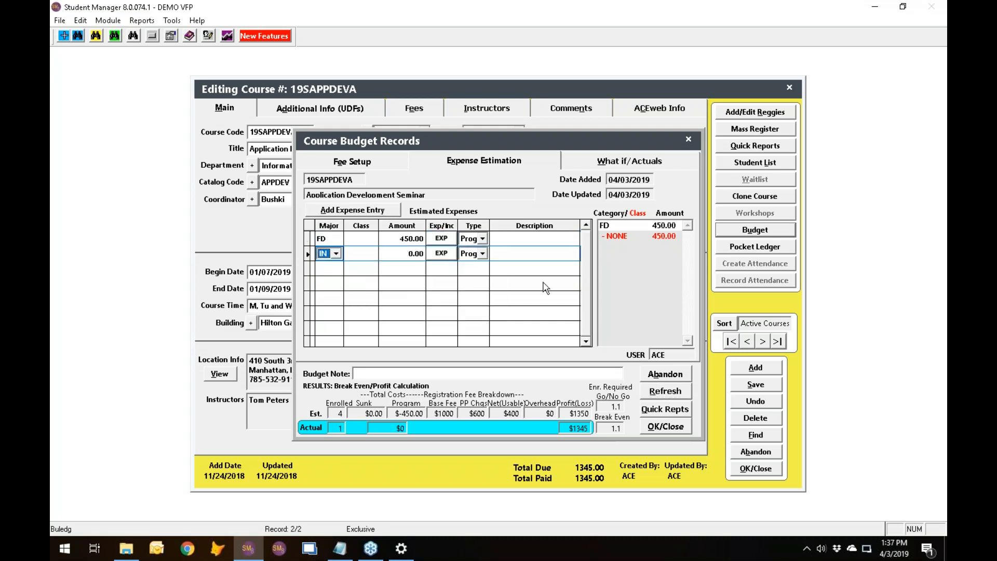
{"action": "left_click", "coordinate": [399, 255]}
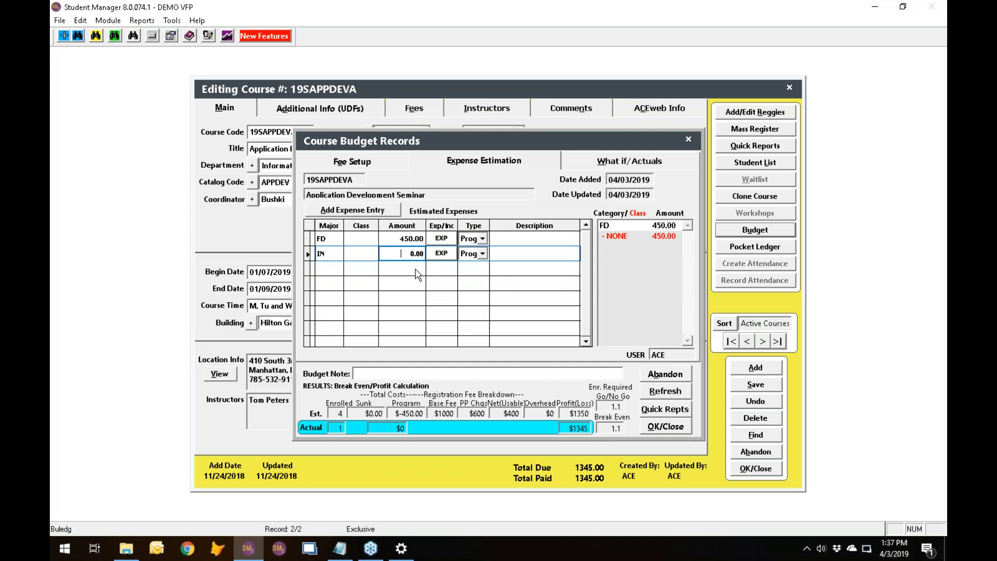
{"action": "type", "text": "250"}
{"action": "key", "text": "Tab"}
{"action": "left_click", "coordinate": [404, 253]}
{"action": "type", "text": "1250"}
{"action": "key", "text": "Tab"}
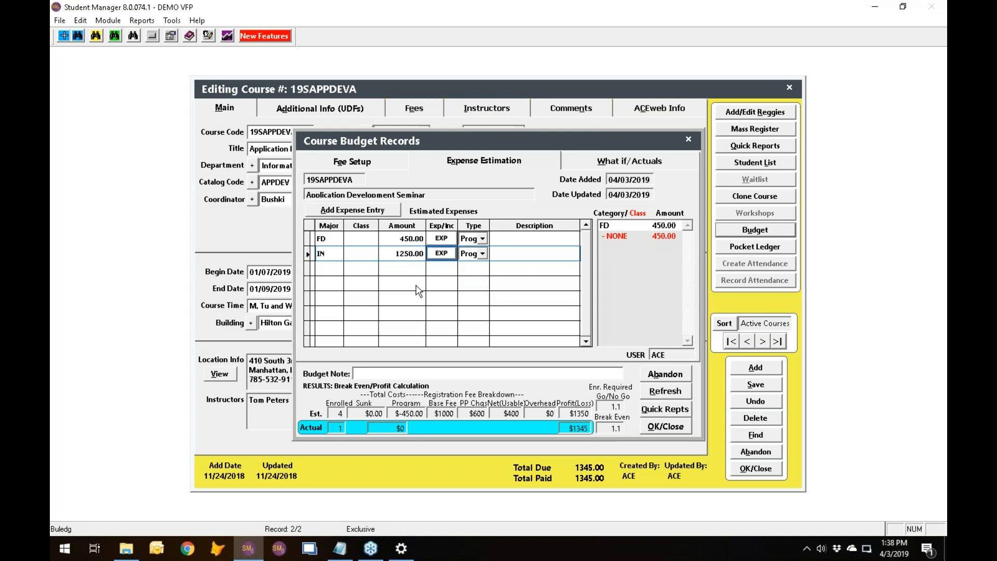
Classify the IN expense as Sunk and recalculate the budget.
{"action": "left_click", "coordinate": [482, 253]}
{"action": "left_click", "coordinate": [496, 279]}
{"action": "key", "text": "Tab"}
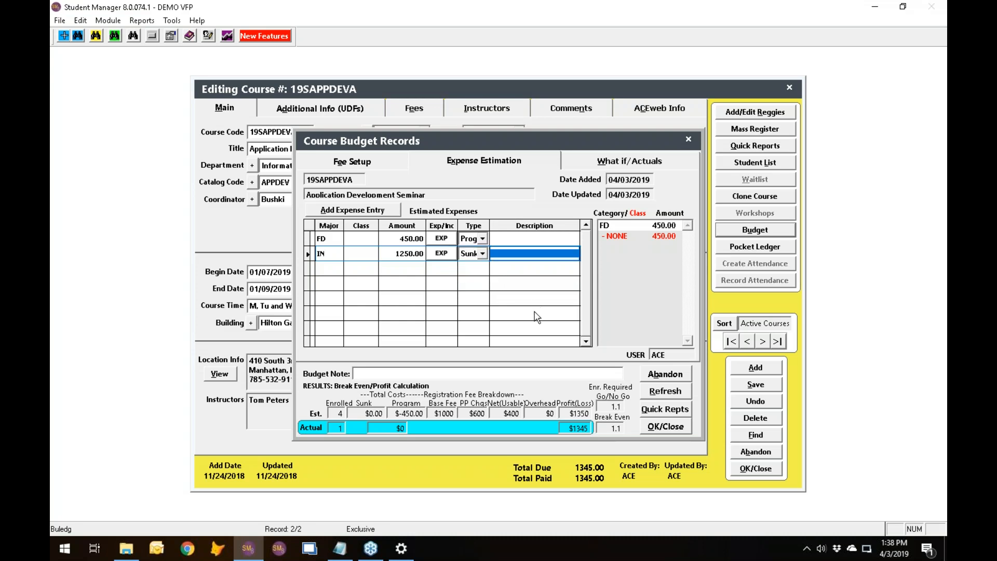
{"action": "left_click", "coordinate": [667, 390]}
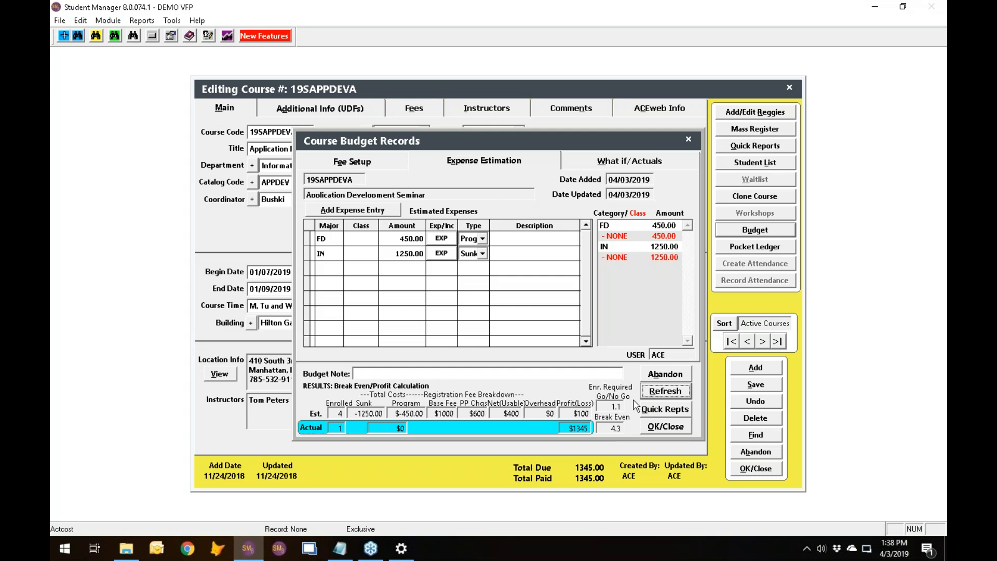
Change the IN expense's type to Program and recalculate the budget.
{"action": "left_click", "coordinate": [482, 253]}
{"action": "left_click", "coordinate": [483, 255]}
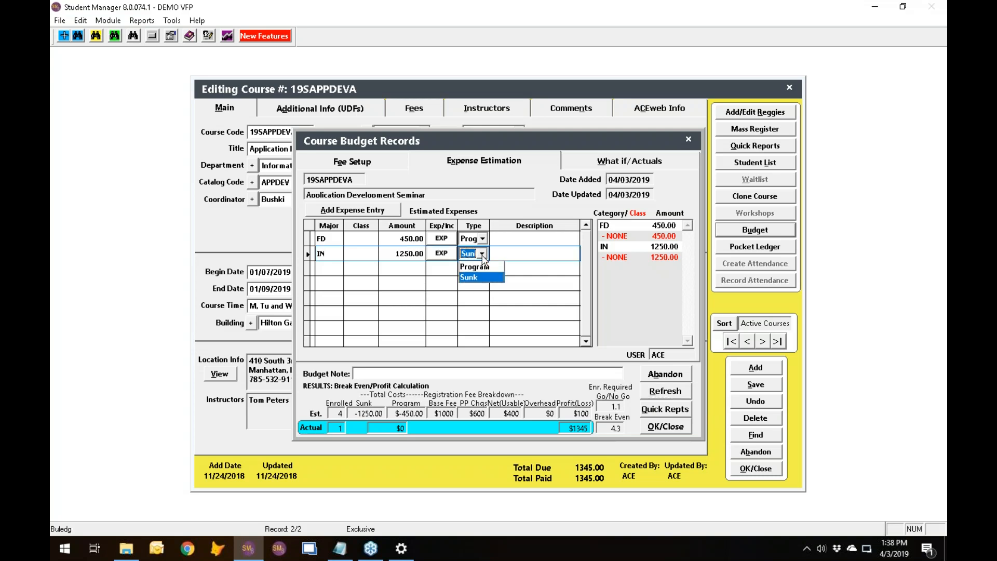
{"action": "left_click", "coordinate": [485, 267]}
{"action": "left_click", "coordinate": [662, 393]}
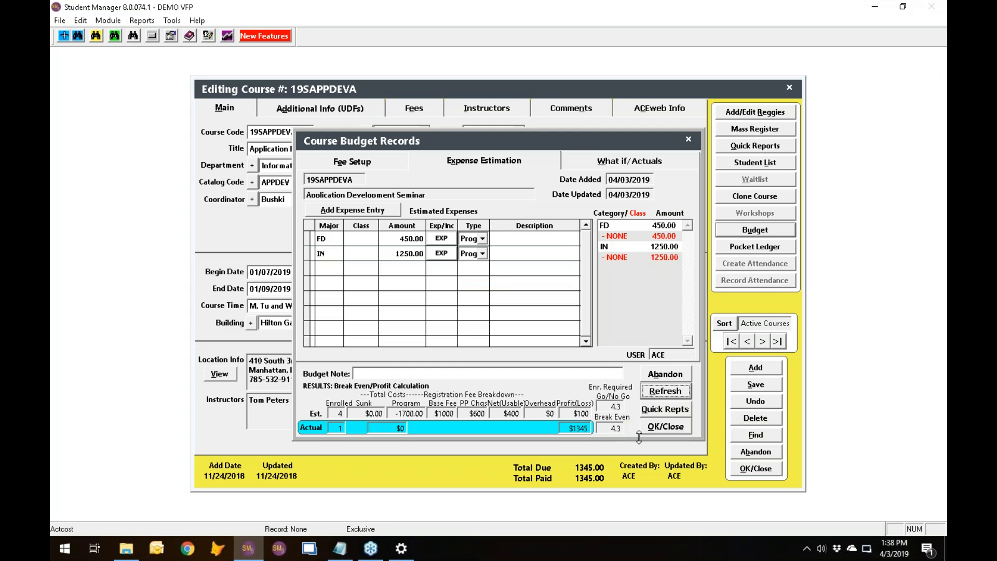
Accept the budget, and save and close the course record with a Min of 5.
{"action": "left_click", "coordinate": [655, 429]}
{"action": "left_click", "coordinate": [690, 165]}
{"action": "type", "text": "5"}
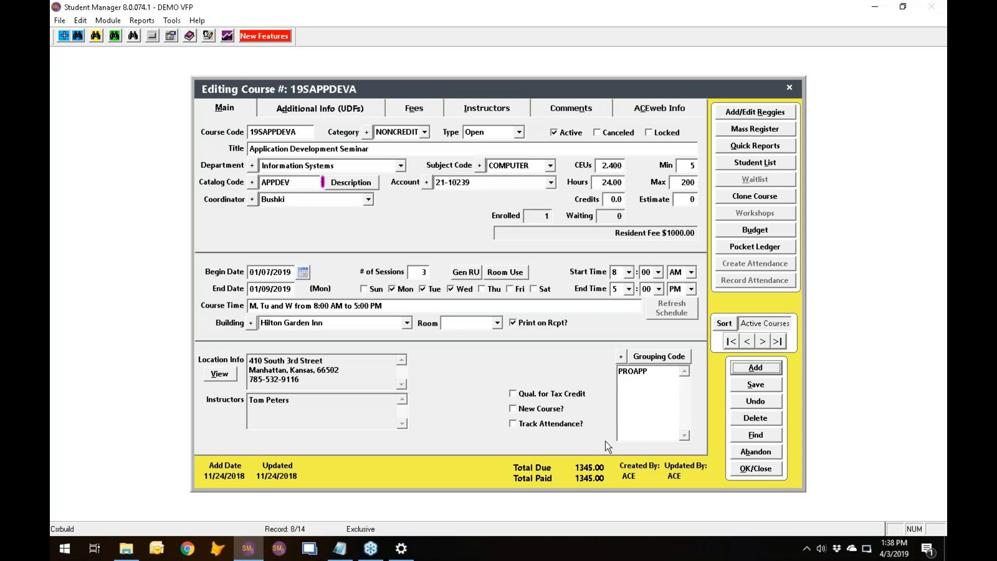
{"action": "left_click", "coordinate": [749, 474]}
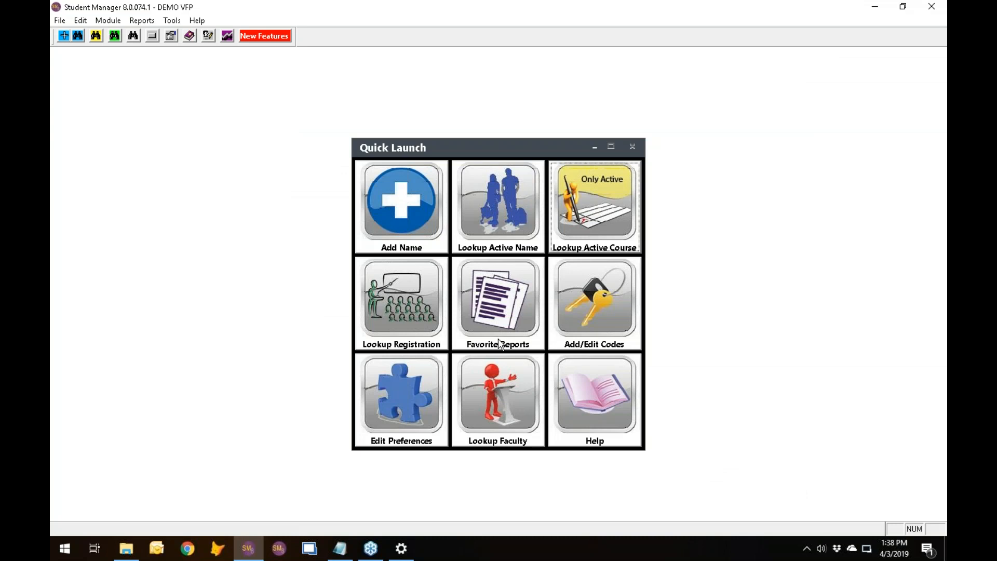
Search the Person Locator by the family's last name with Mass Grouping (Family, Friends, Team, etc.) enabled.
{"action": "left_click", "coordinate": [113, 26]}
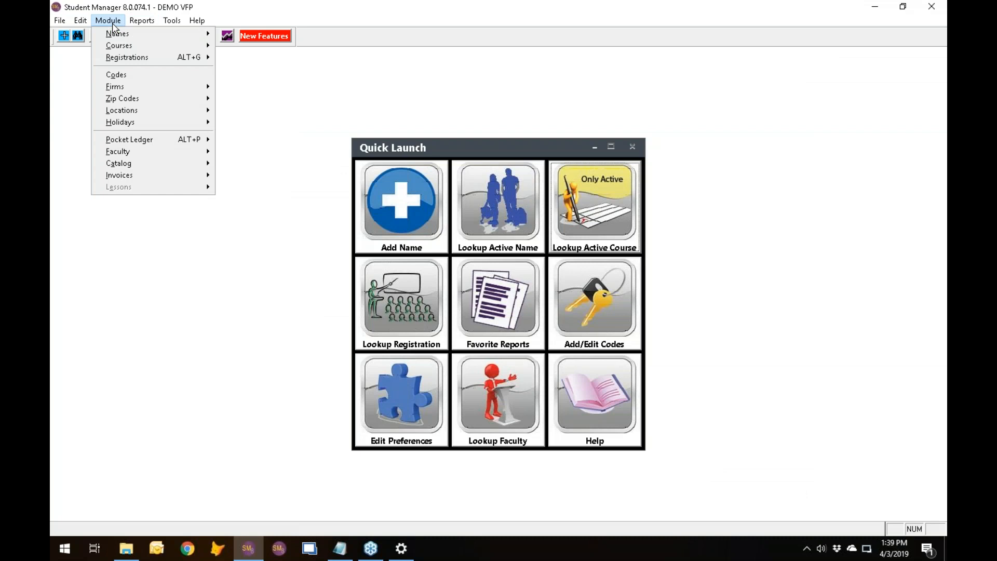
{"action": "mouse_move", "coordinate": [119, 33]}
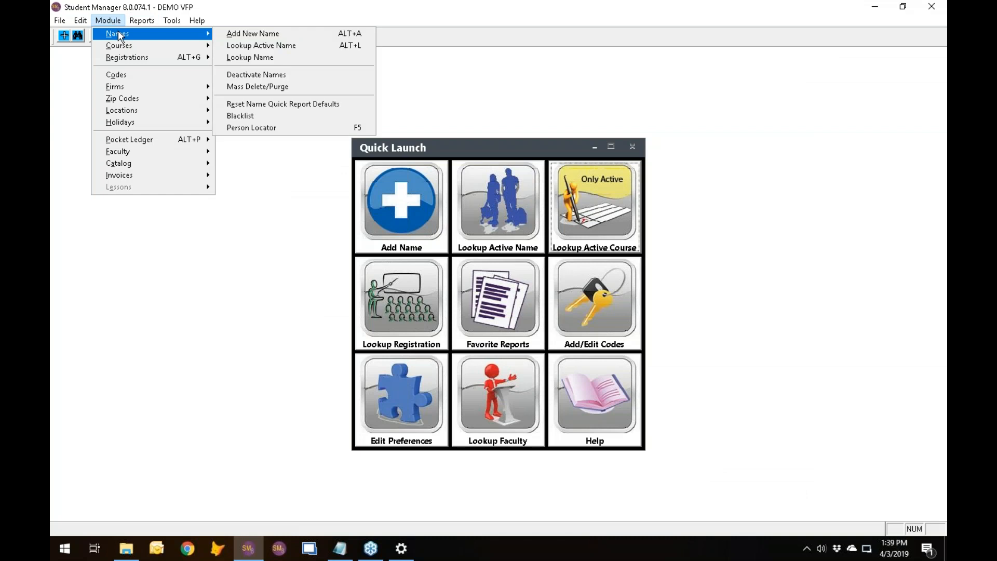
{"action": "left_click", "coordinate": [273, 127]}
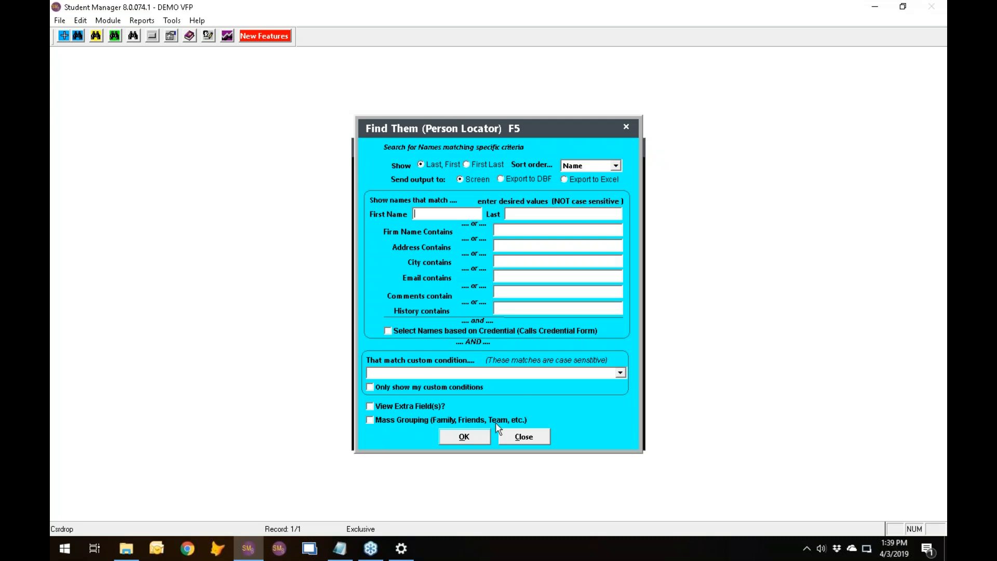
{"action": "left_click", "coordinate": [370, 420]}
{"action": "left_click", "coordinate": [525, 216]}
{"action": "type", "text": "JONES"}
{"action": "left_click", "coordinate": [464, 437]}
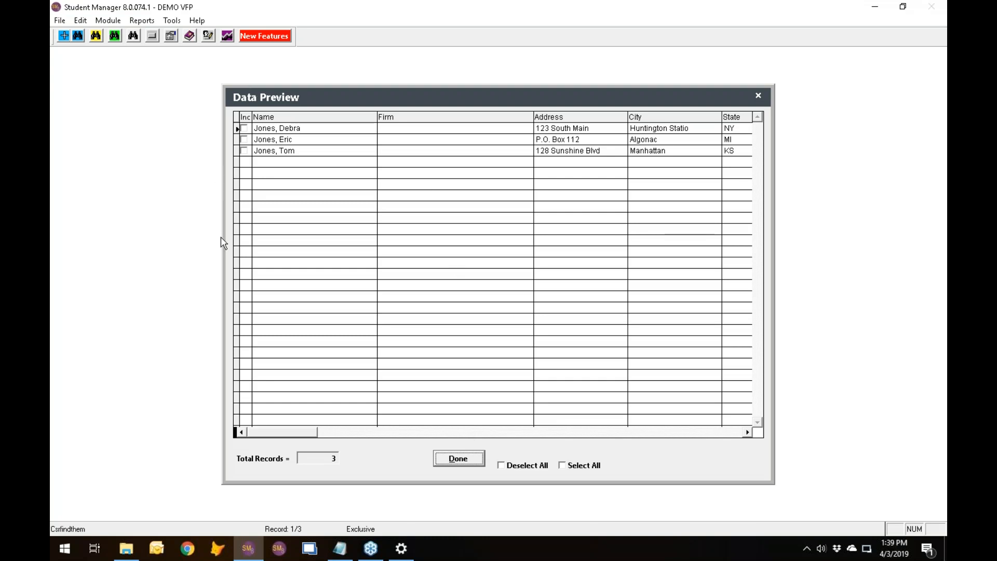
Include all three matching people in the group and finish the selection.
{"action": "left_click", "coordinate": [244, 129]}
{"action": "left_click", "coordinate": [245, 140]}
{"action": "left_click", "coordinate": [244, 151]}
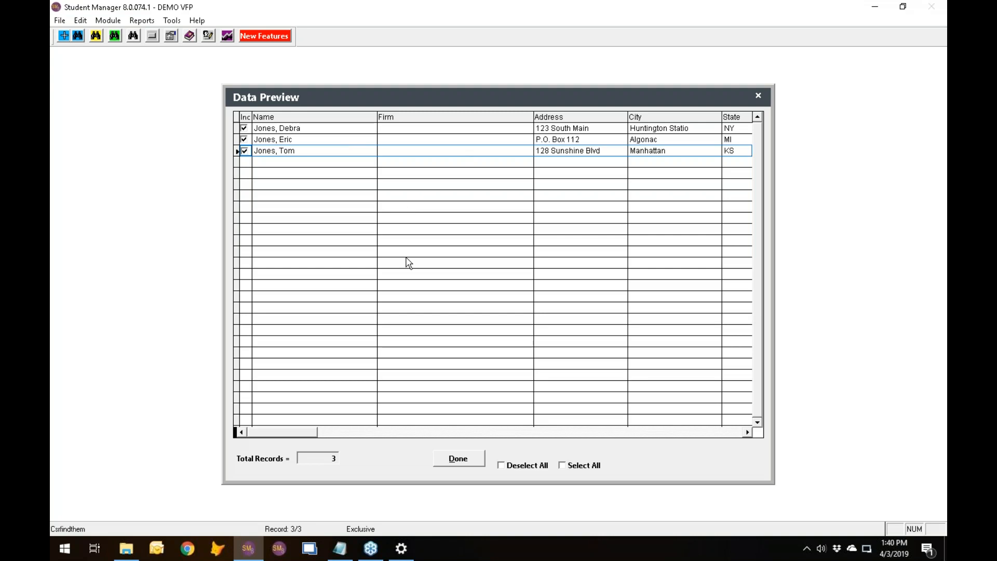
{"action": "left_click", "coordinate": [458, 459]}
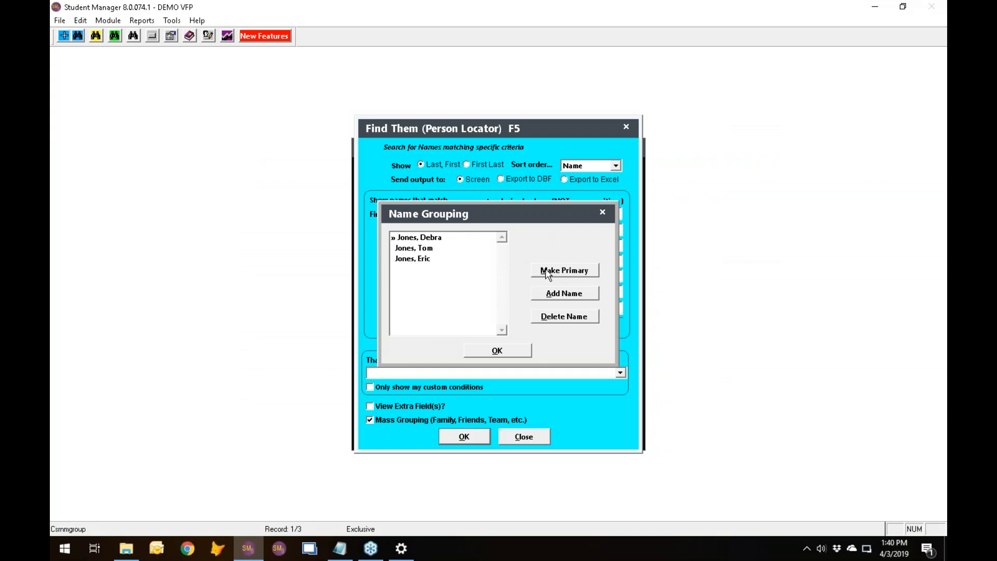
Make the second listed person the primary name of the group and accept the grouping.
{"action": "left_click", "coordinate": [418, 249]}
{"action": "left_click", "coordinate": [570, 273]}
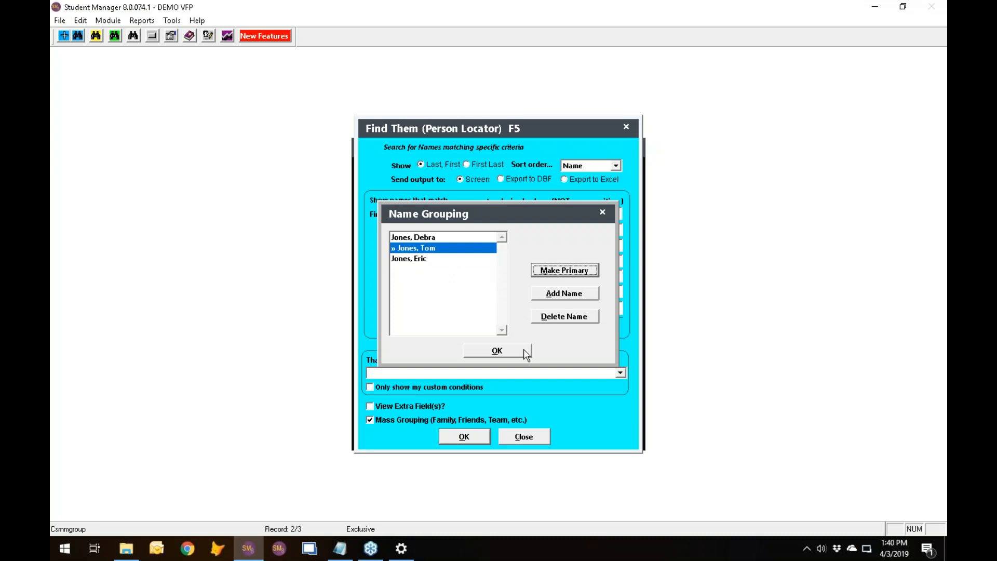
{"action": "left_click", "coordinate": [511, 353]}
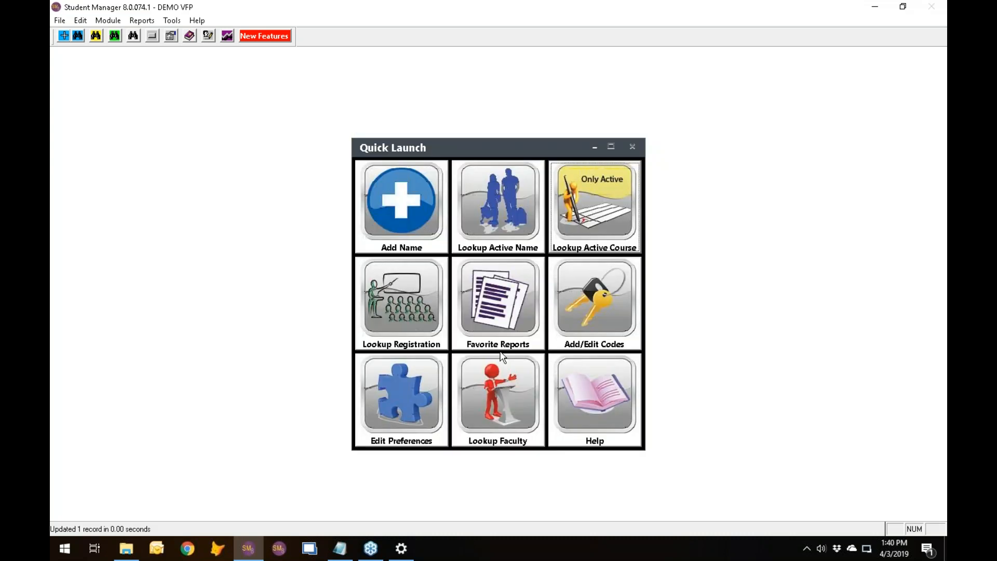
Find people by the same last name or a city containing MANHATTAN in the Person Locator, and close the results.
{"action": "left_click", "coordinate": [501, 358]}
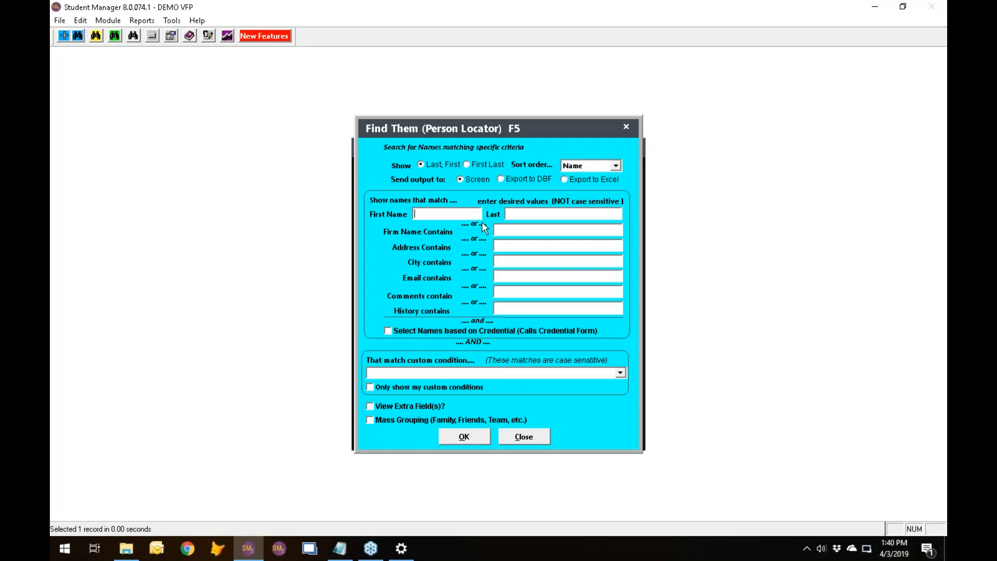
{"action": "left_click", "coordinate": [517, 214]}
{"action": "type", "text": "JONES"}
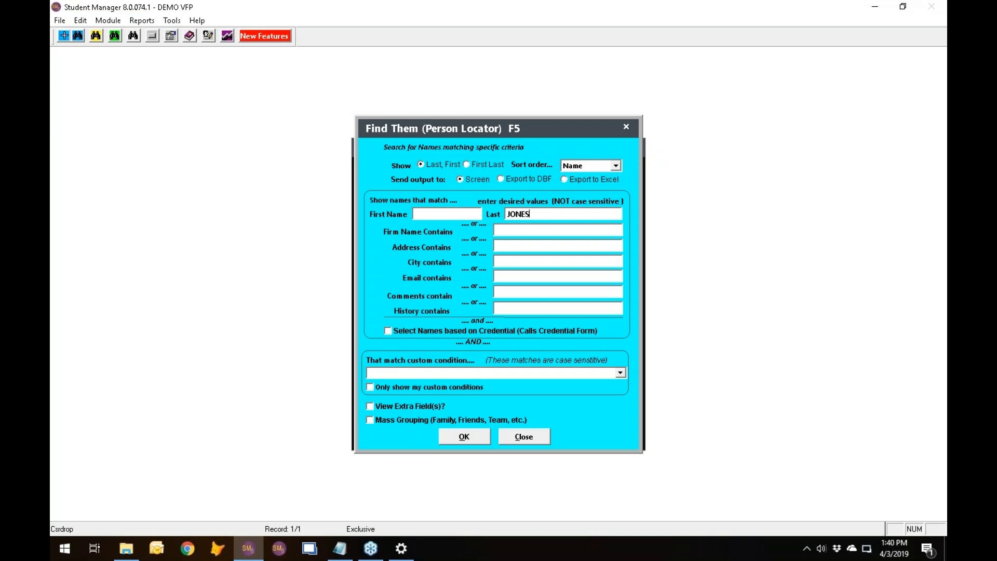
{"action": "left_click", "coordinate": [504, 262]}
{"action": "type", "text": "MANHATTAN"}
{"action": "left_click", "coordinate": [464, 439]}
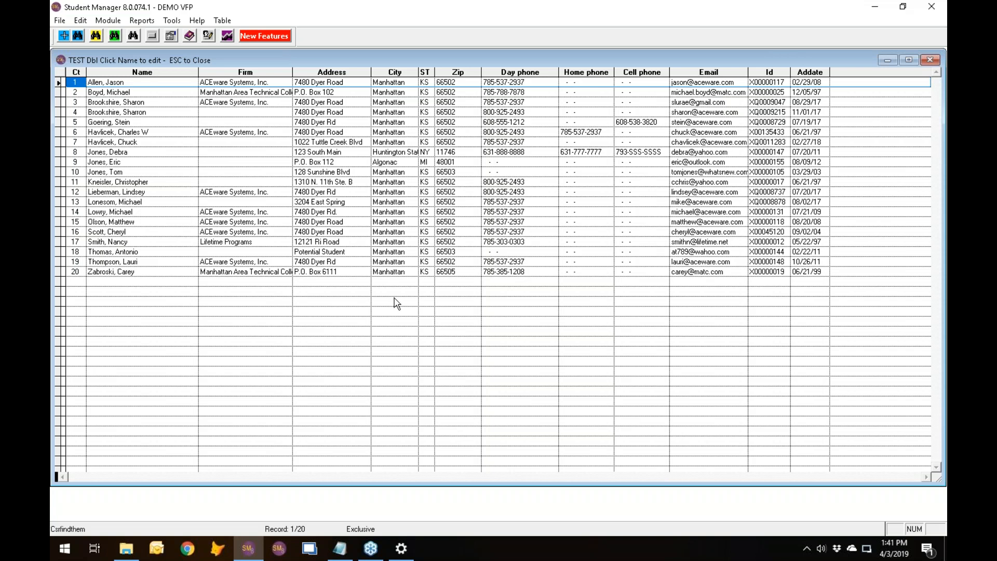
{"action": "key", "text": "Escape"}
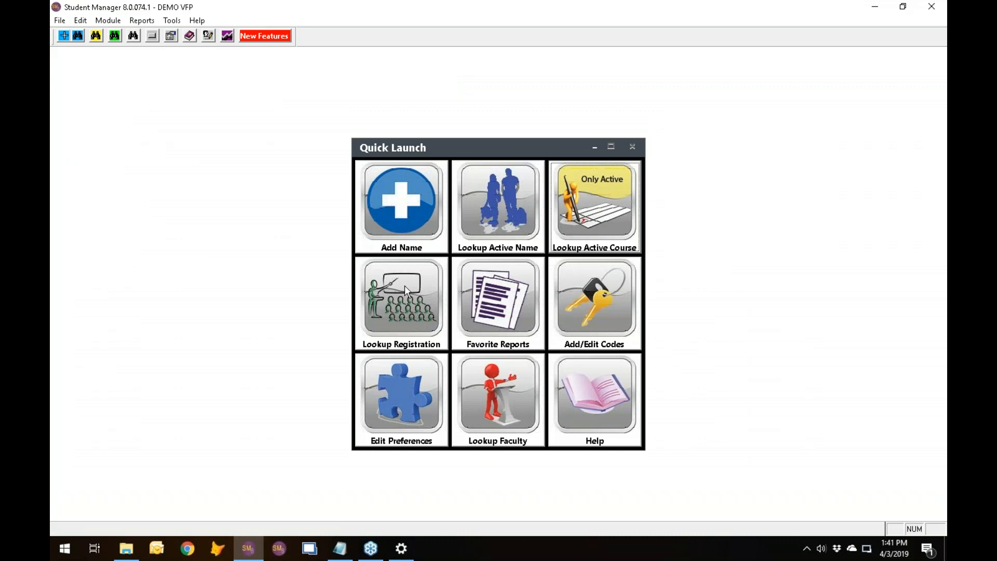
Search the Person Locator for the same last name combined by "and" with a city containing MANHATTAN, and close the results.
{"action": "left_click", "coordinate": [404, 285]}
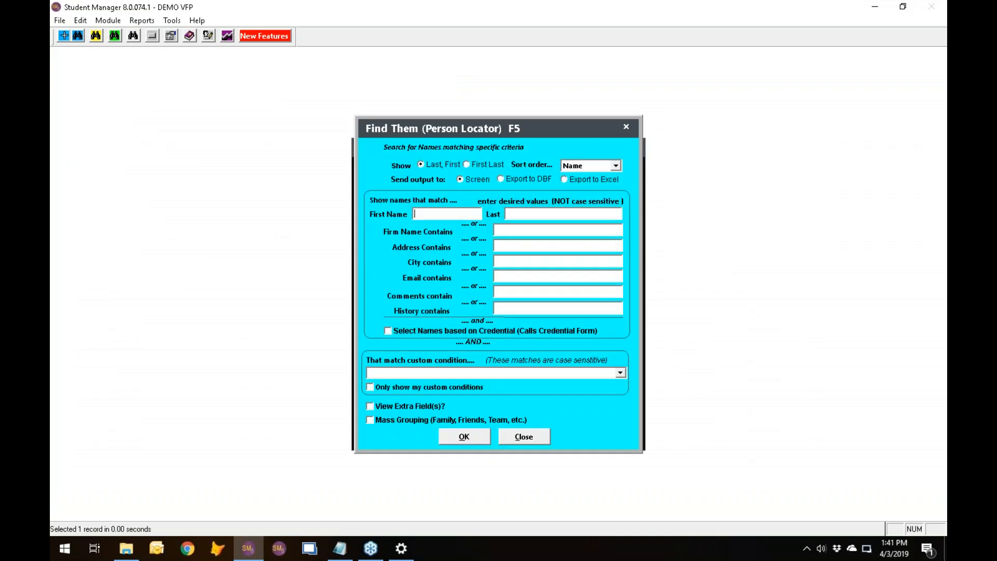
{"action": "left_click", "coordinate": [519, 214]}
{"action": "type", "text": "JONES"}
{"action": "left_click", "coordinate": [474, 254]}
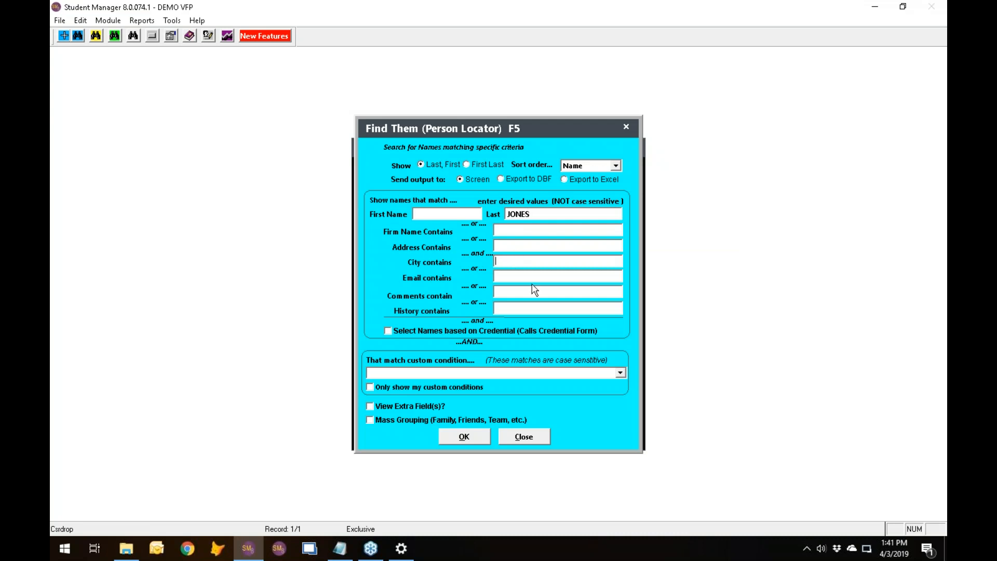
{"action": "type", "text": "MANHATTAN"}
{"action": "left_click", "coordinate": [469, 439]}
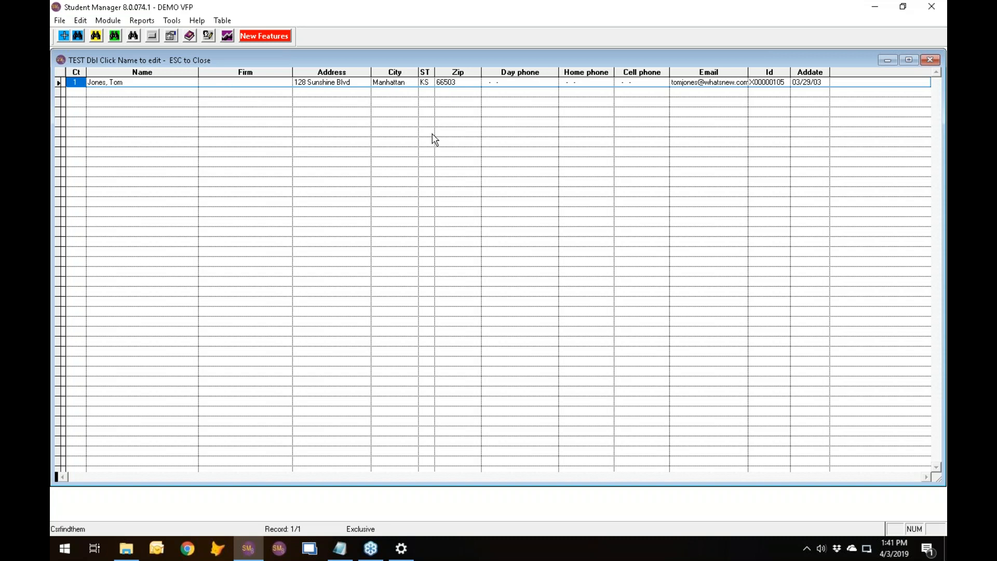
{"action": "key", "text": "Escape"}
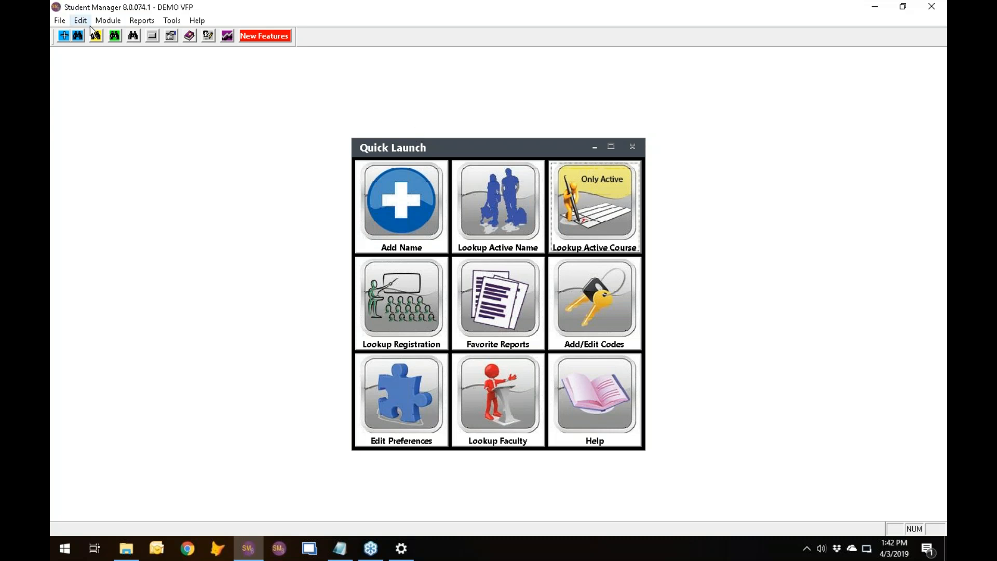
{"action": "left_click", "coordinate": [107, 21]}
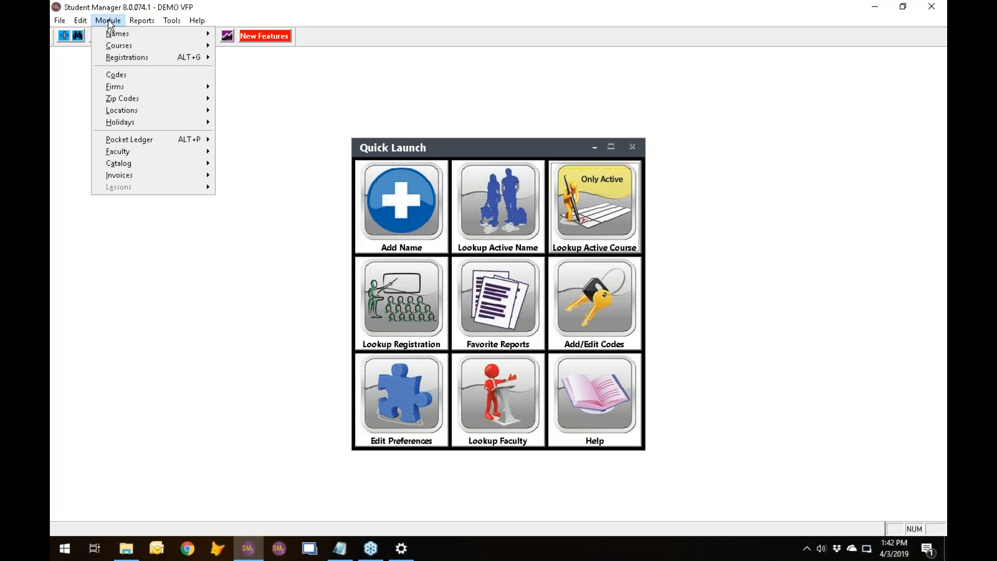
{"action": "mouse_move", "coordinate": [145, 176]}
{"action": "left_click", "coordinate": [286, 175]}
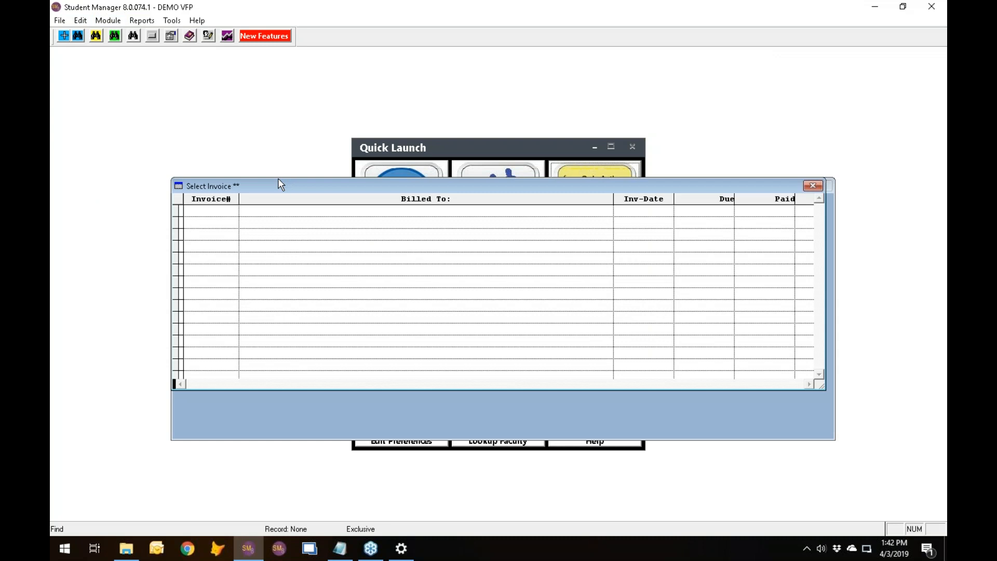
{"action": "key", "text": "Escape"}
Look up invoice payments and open the invoice detail for the ACEware Systems, Inc. payment dated 08/14/18.
{"action": "left_click", "coordinate": [114, 21]}
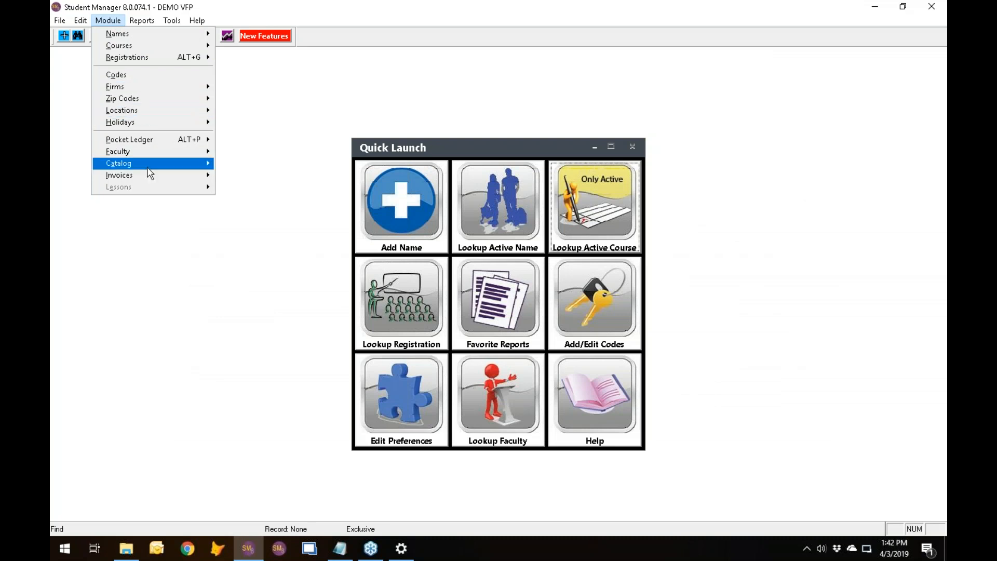
{"action": "mouse_move", "coordinate": [151, 173]}
{"action": "left_click", "coordinate": [310, 199]}
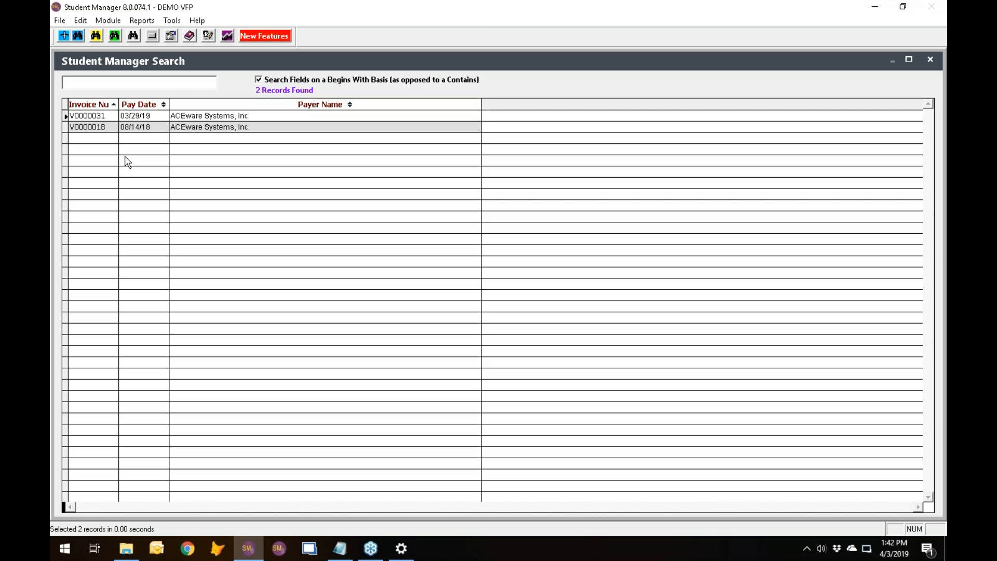
{"action": "double_click", "coordinate": [103, 126]}
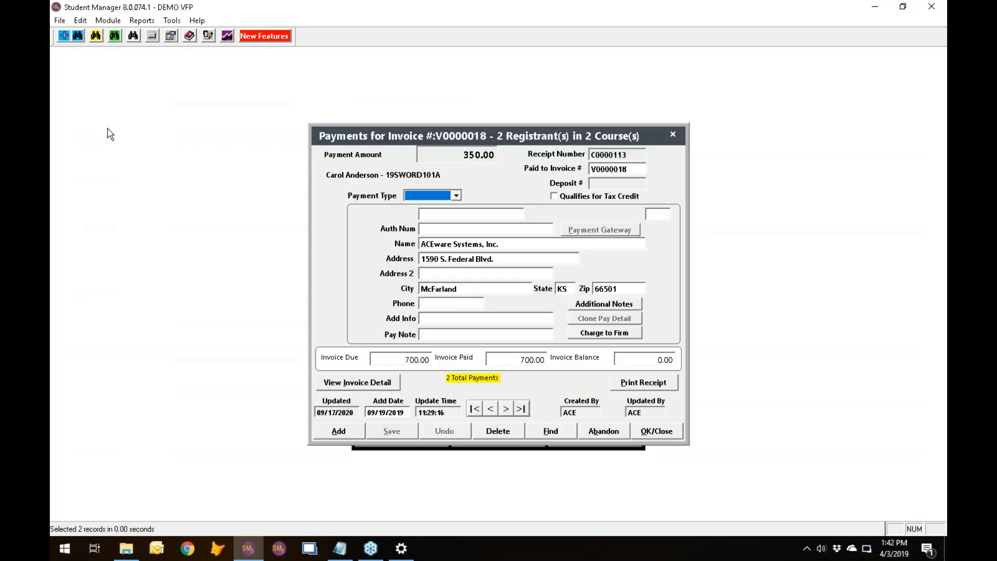
{"action": "left_click", "coordinate": [378, 390]}
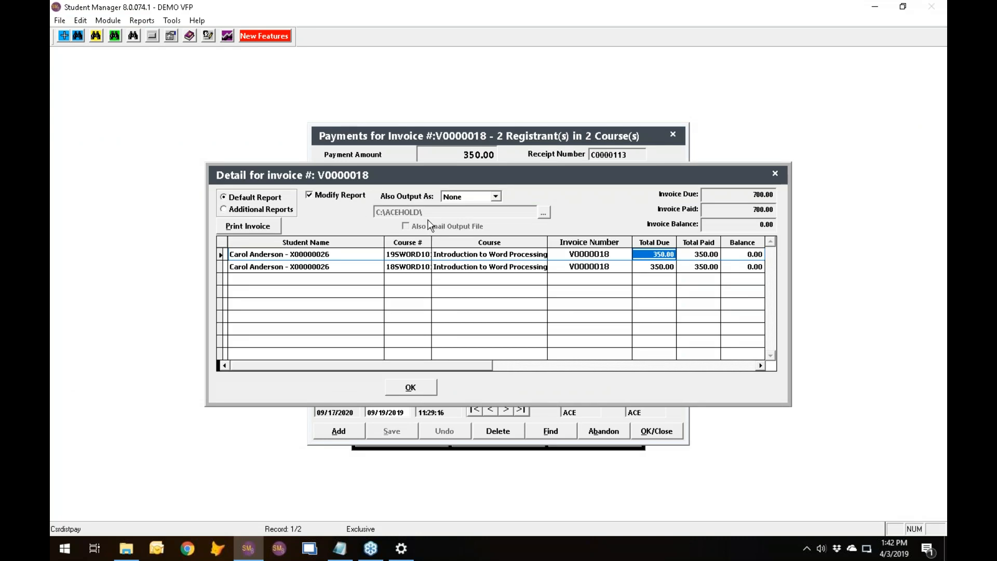
Print the invoice with the additional output set to PDF and Modify Report turned off, and close the report preview.
{"action": "left_click", "coordinate": [472, 198]}
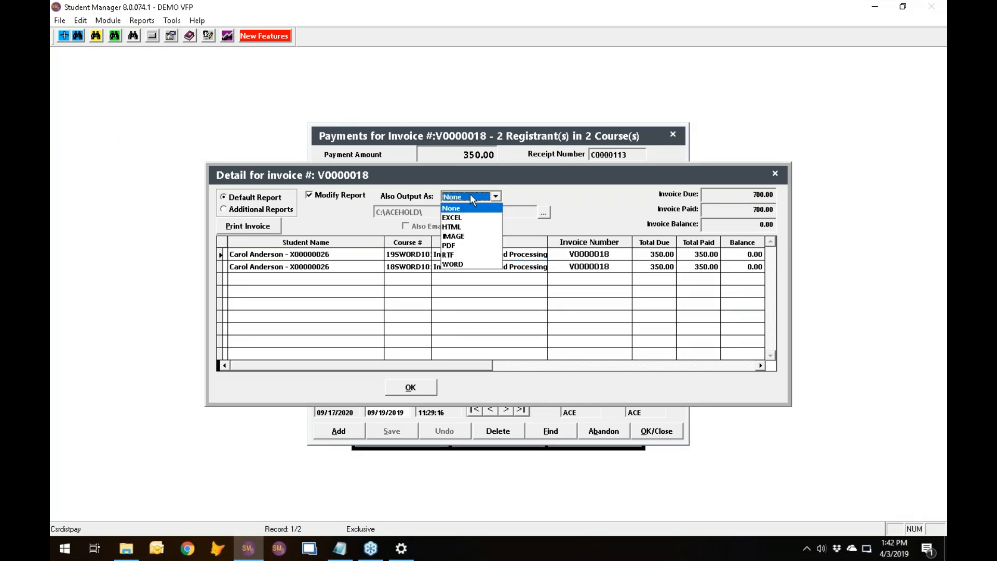
{"action": "left_click", "coordinate": [460, 246]}
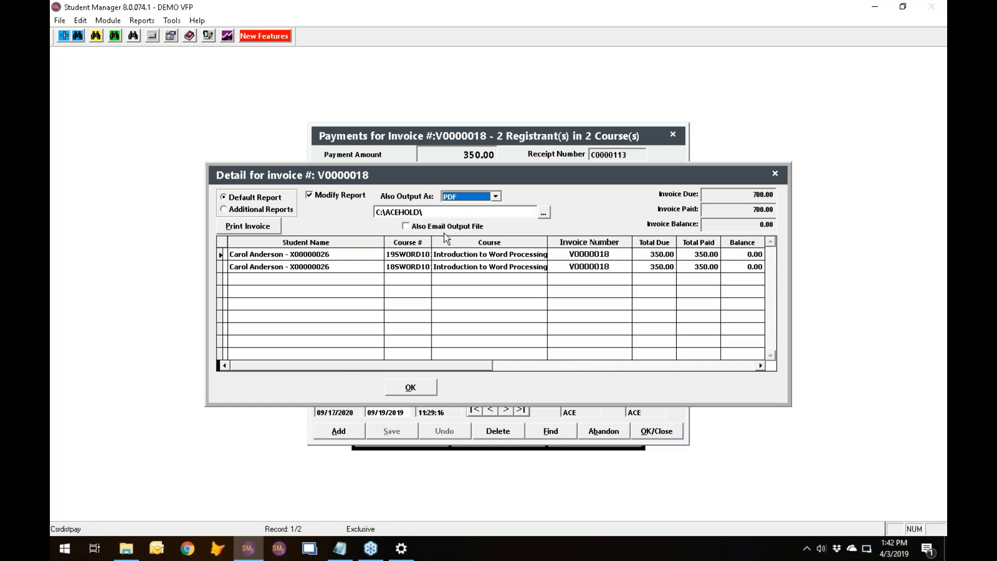
{"action": "left_click", "coordinate": [310, 195]}
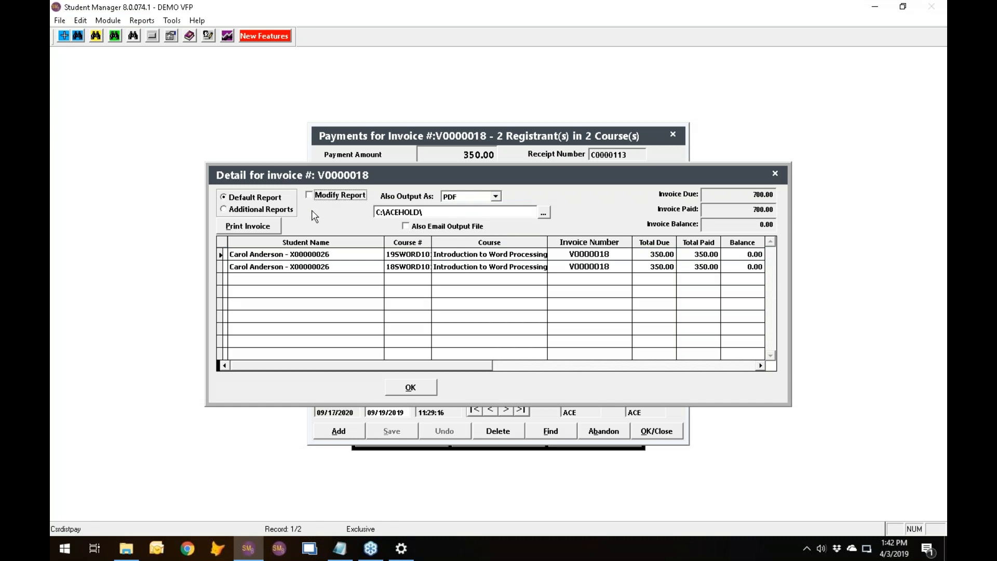
{"action": "left_click", "coordinate": [266, 227]}
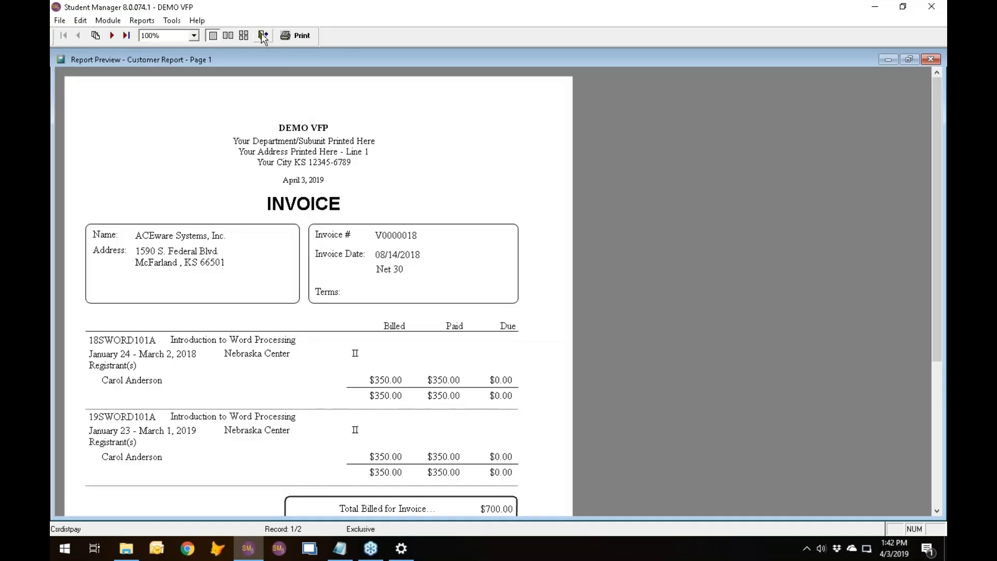
{"action": "left_click", "coordinate": [263, 36]}
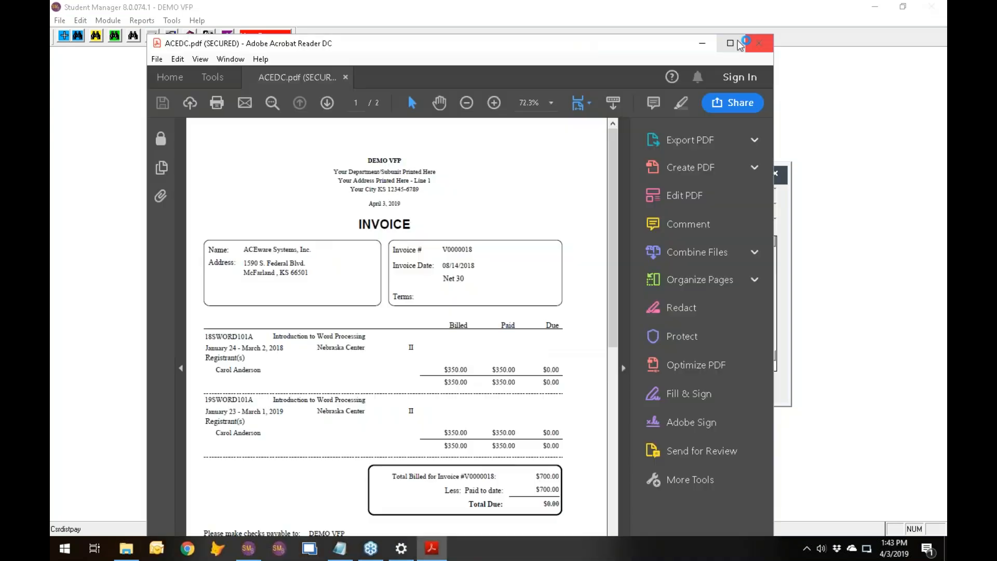
Review the generated invoice PDF, including its totals and the Grand Total for Billings page, and close it.
{"action": "left_click", "coordinate": [730, 44]}
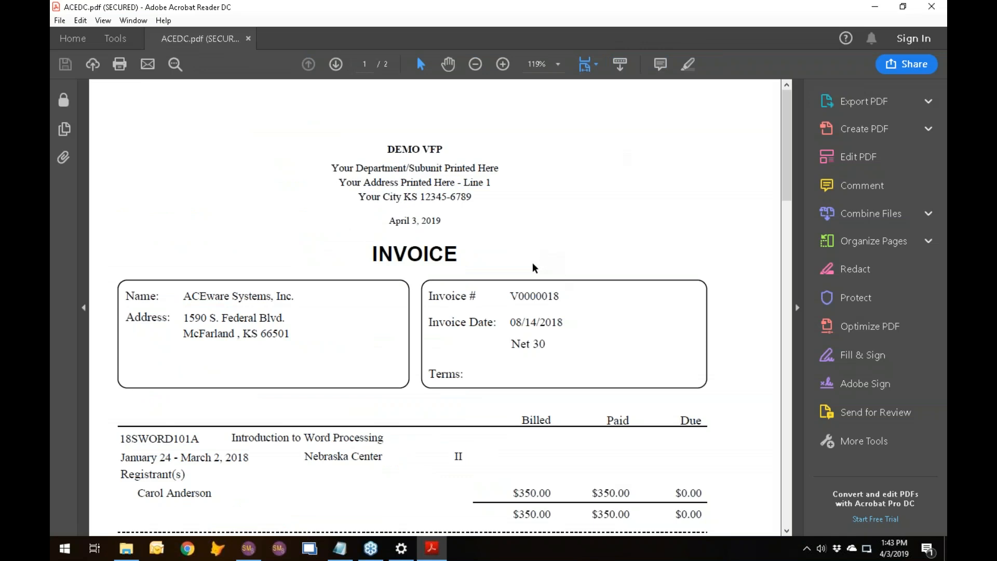
{"action": "scroll", "coordinate": [537, 294], "scroll_direction": "down", "scroll_amount": 12}
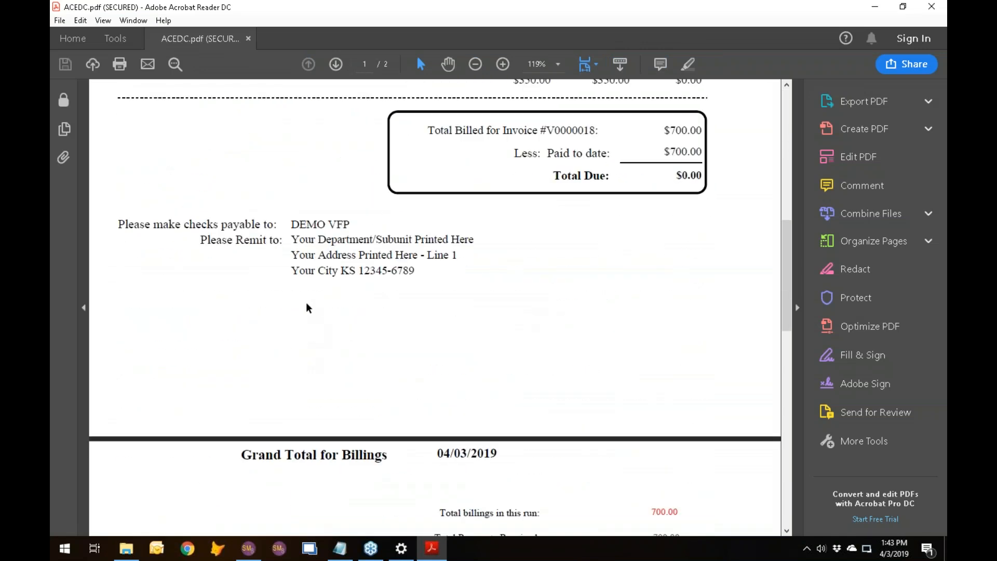
{"action": "scroll", "coordinate": [292, 238], "scroll_direction": "down", "scroll_amount": 5}
{"action": "scroll", "coordinate": [313, 255], "scroll_direction": "up", "scroll_amount": 15}
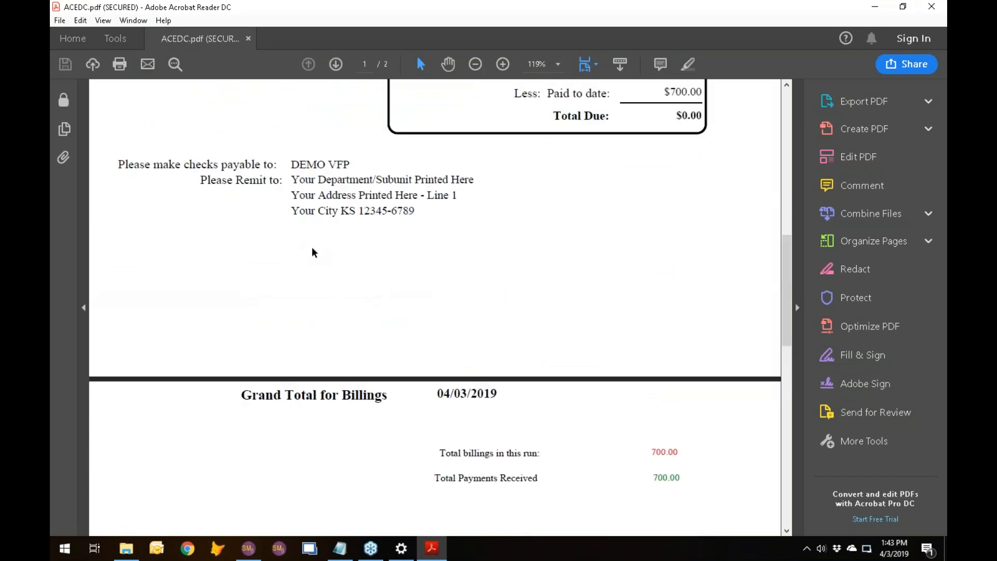
{"action": "scroll", "coordinate": [313, 255], "scroll_direction": "up", "scroll_amount": 1}
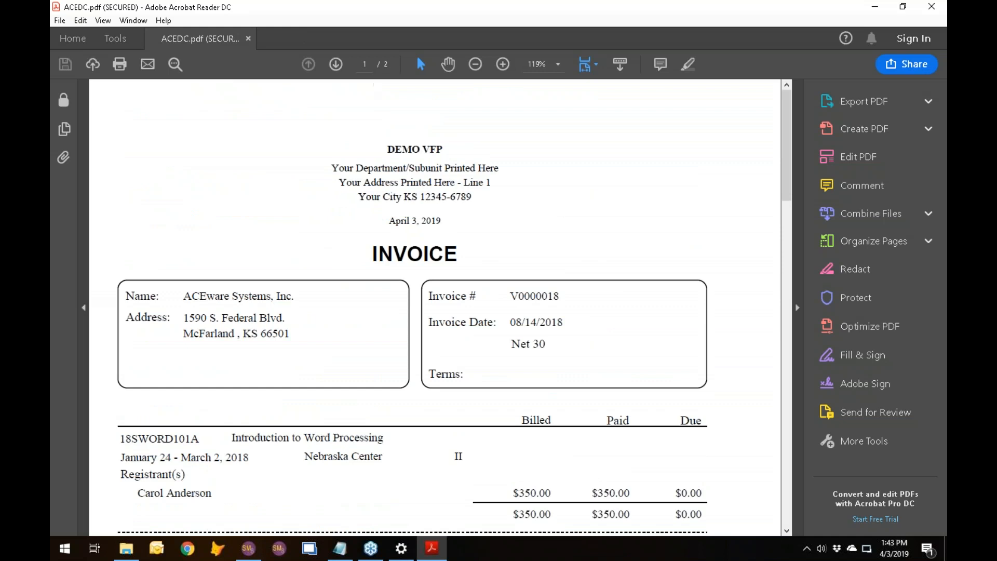
{"action": "left_click", "coordinate": [928, 9]}
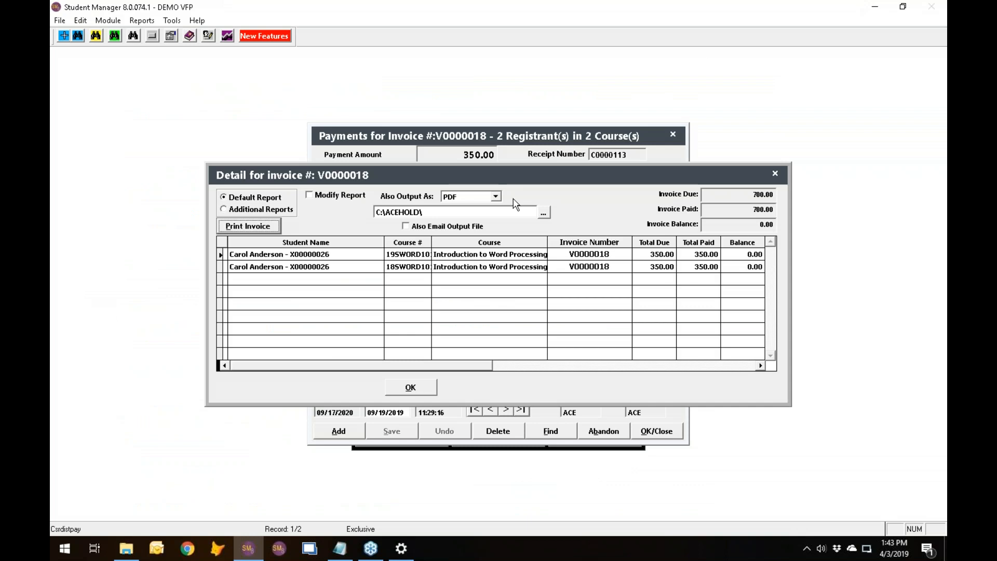
Close the invoice detail, abandon the payment record and exit the invoice search.
{"action": "left_click", "coordinate": [412, 388]}
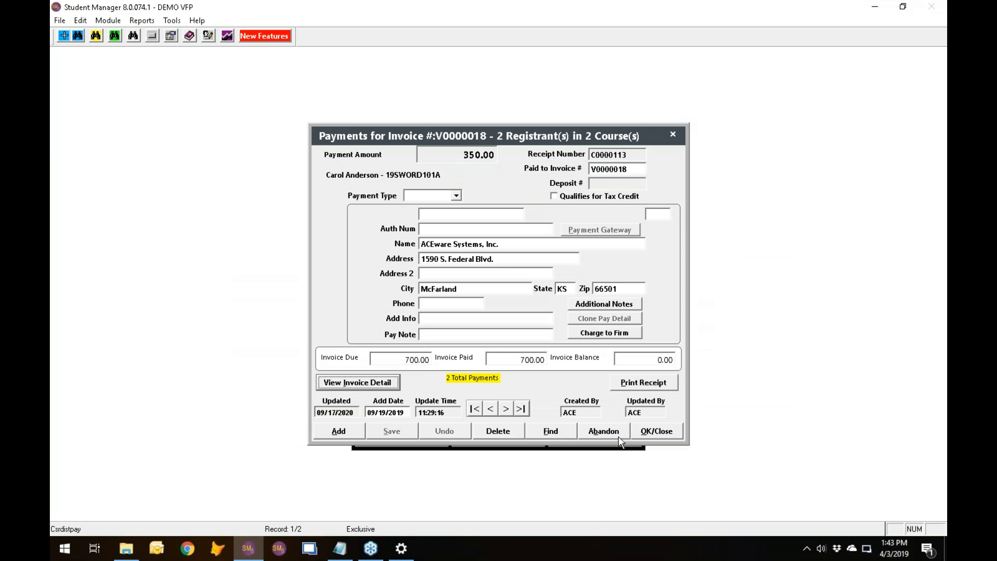
{"action": "left_click", "coordinate": [598, 431]}
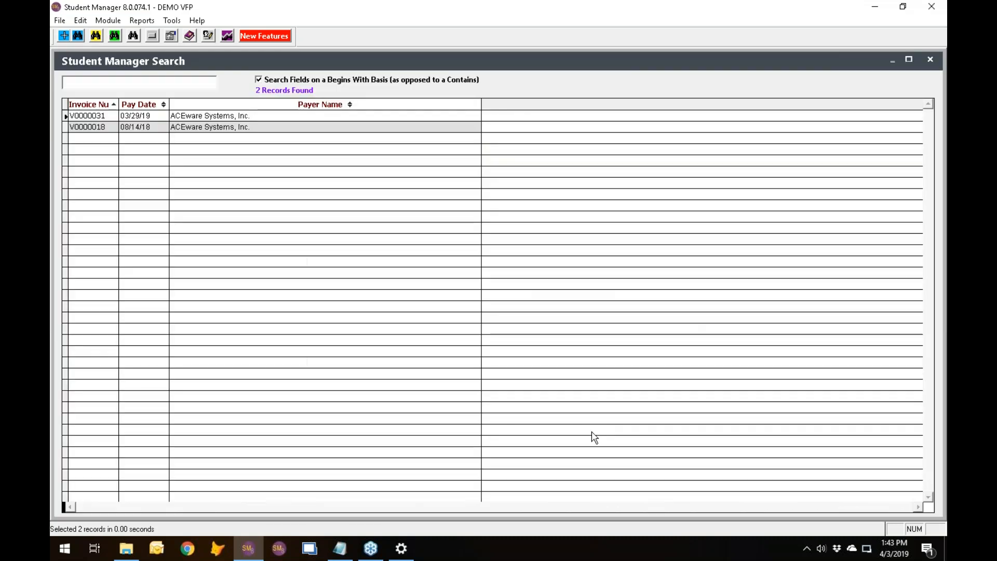
{"action": "key", "text": "Escape"}
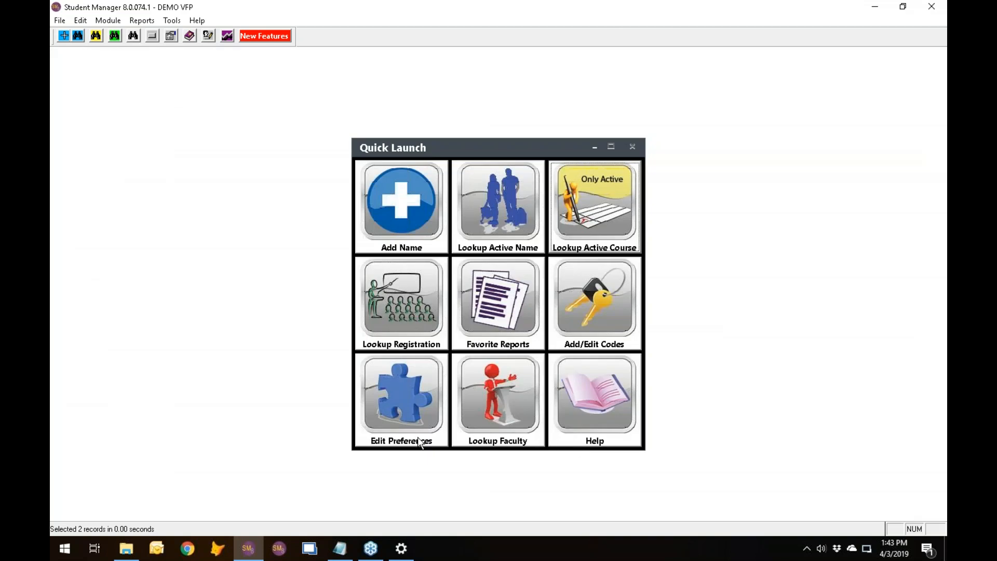
Review the Course preferences, including the early bird fee expiration options, and abandon without changes.
{"action": "left_click", "coordinate": [381, 409]}
{"action": "left_click", "coordinate": [399, 135]}
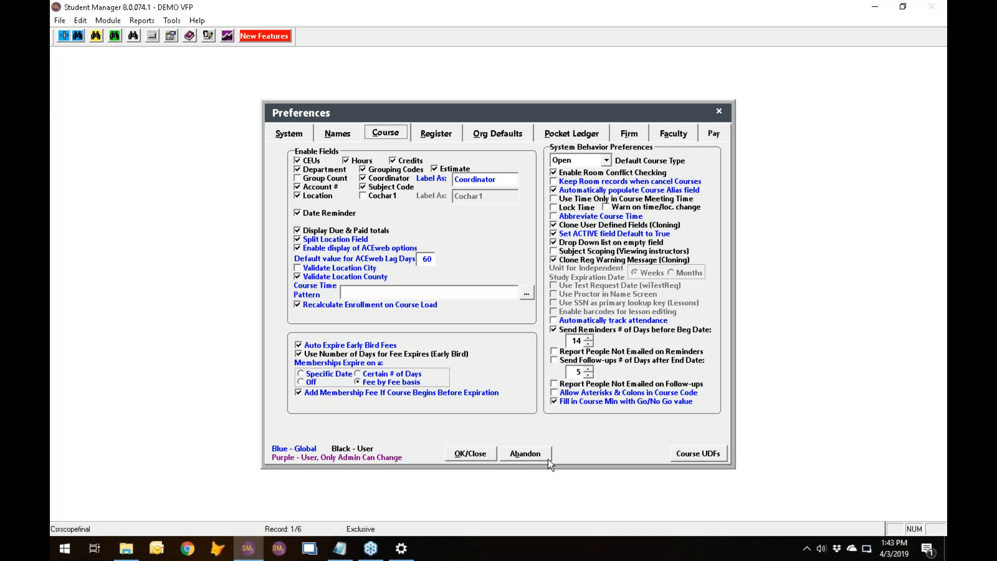
{"action": "left_click", "coordinate": [525, 455]}
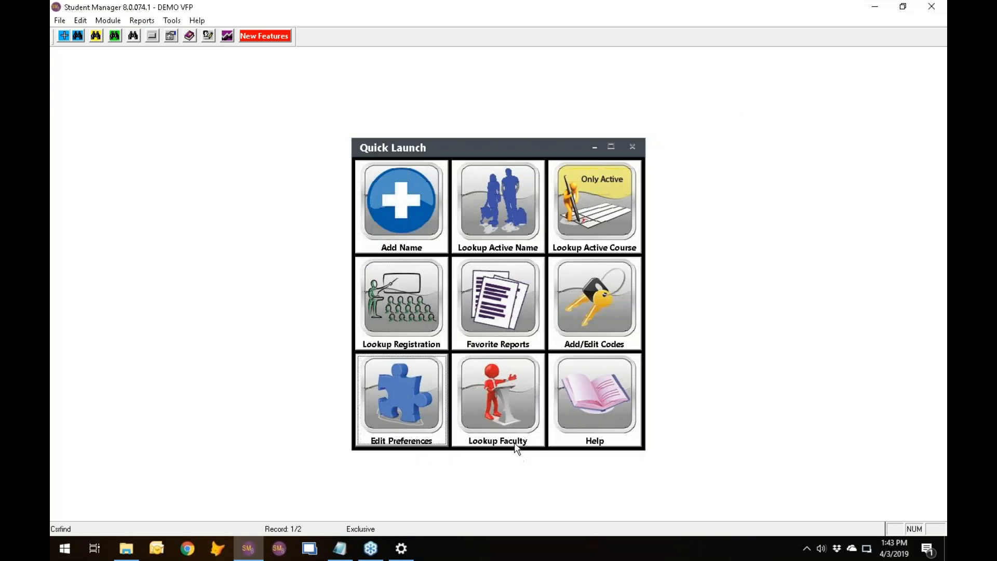
Look up the active course 19SACE101A and view its fees.
{"action": "left_click", "coordinate": [588, 213]}
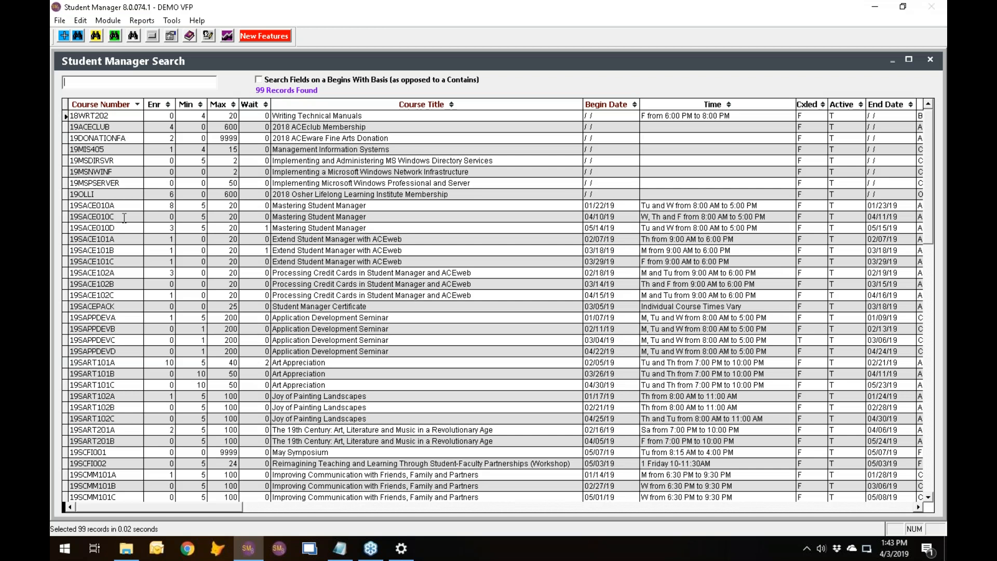
{"action": "left_click", "coordinate": [120, 249]}
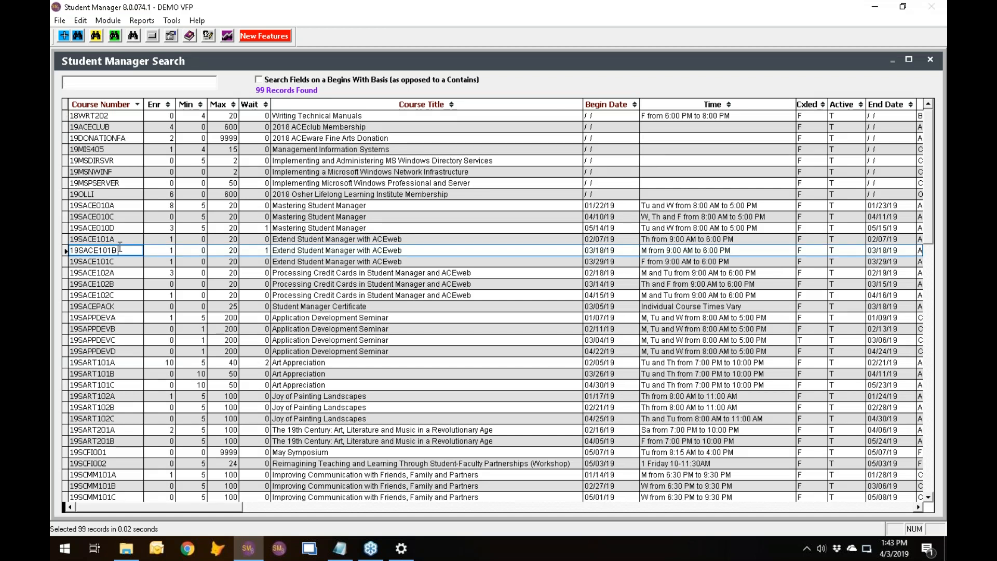
{"action": "double_click", "coordinate": [120, 239]}
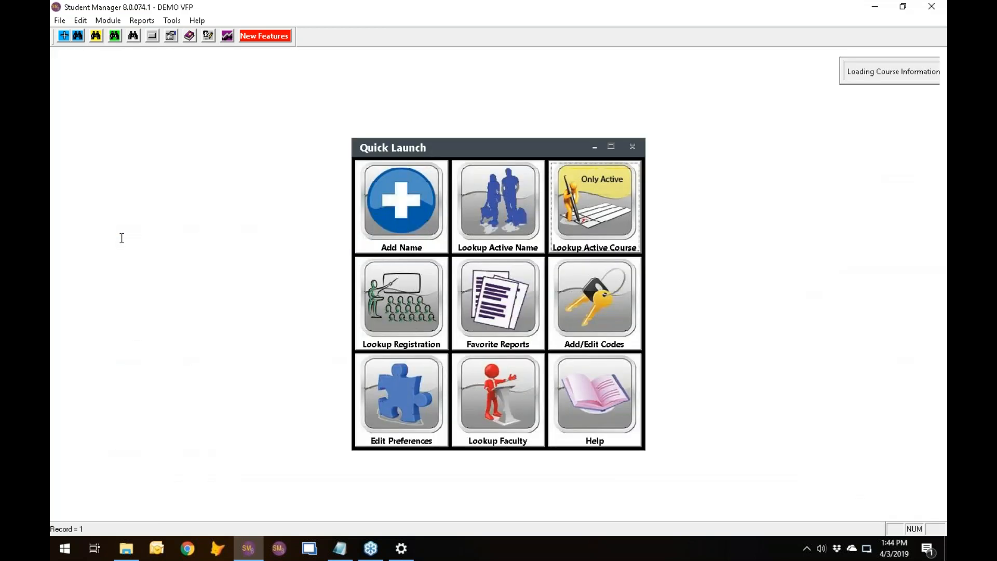
{"action": "left_click", "coordinate": [413, 110]}
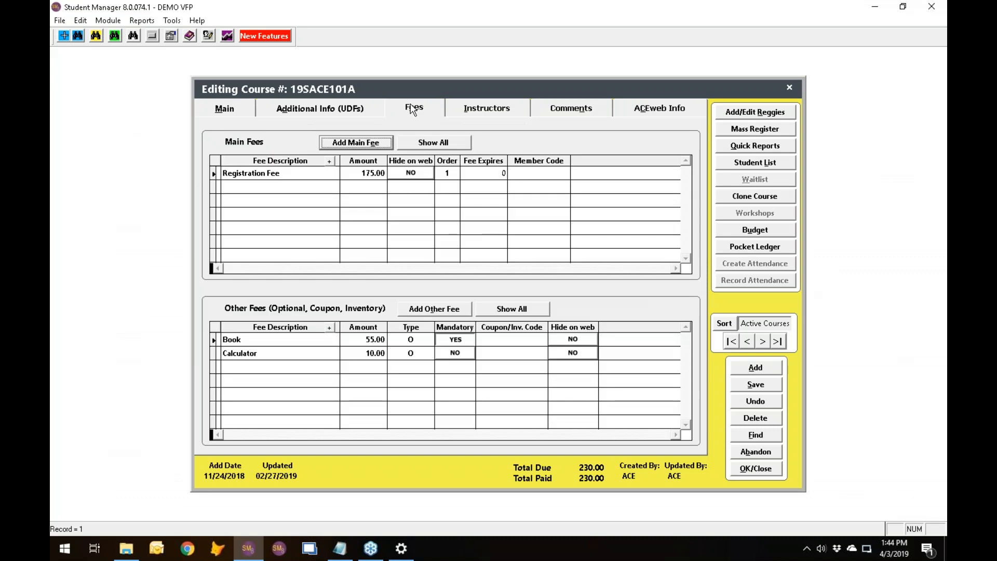
Set Fee Expires of the Registration Fee to -180 and undo the change.
{"action": "left_click", "coordinate": [482, 174]}
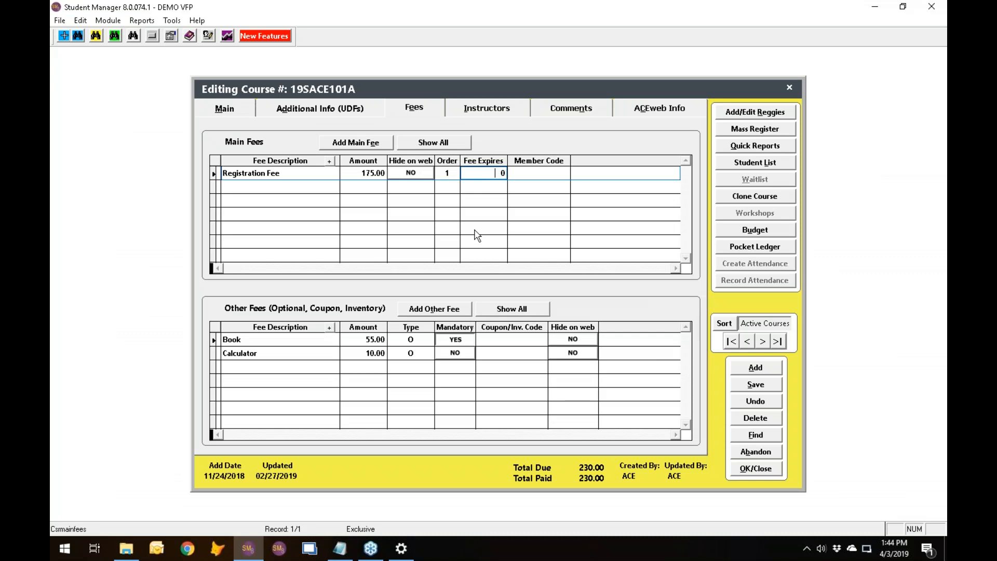
{"action": "type", "text": "-180"}
{"action": "key", "text": "Tab"}
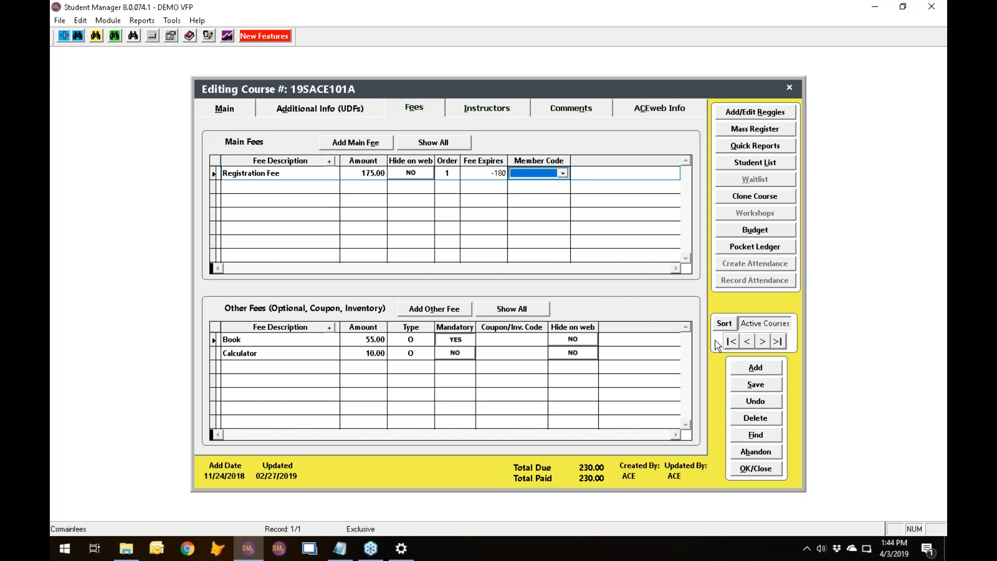
{"action": "left_click", "coordinate": [763, 401]}
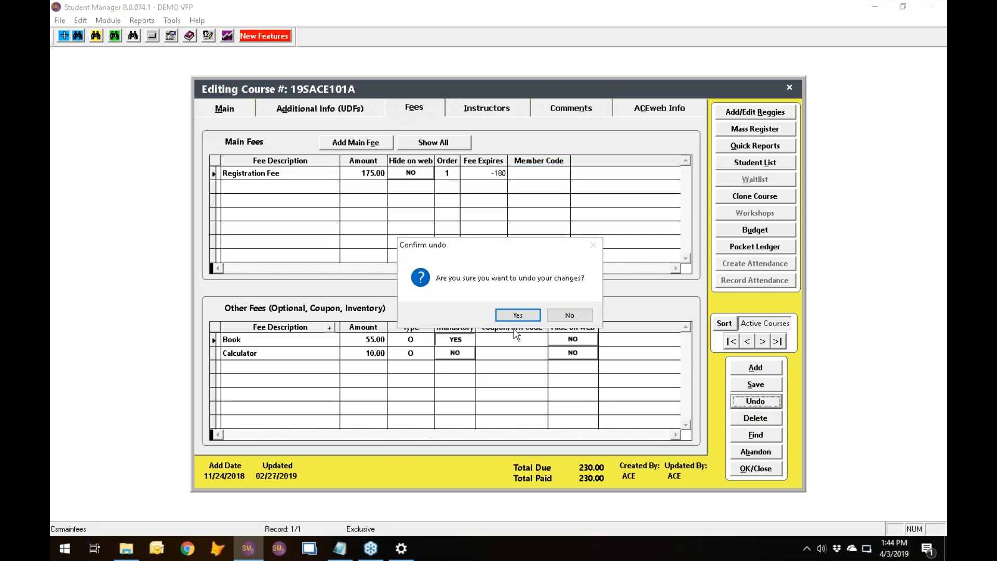
{"action": "left_click", "coordinate": [517, 314]}
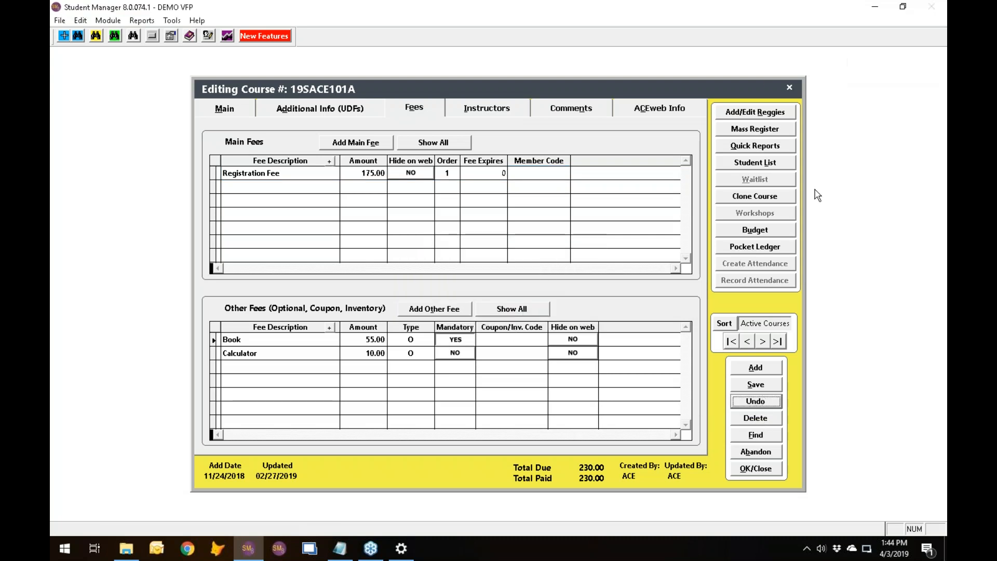
Try to run the course quick reports with only Name Roster selected and Modify Report turned on.
{"action": "left_click", "coordinate": [753, 147]}
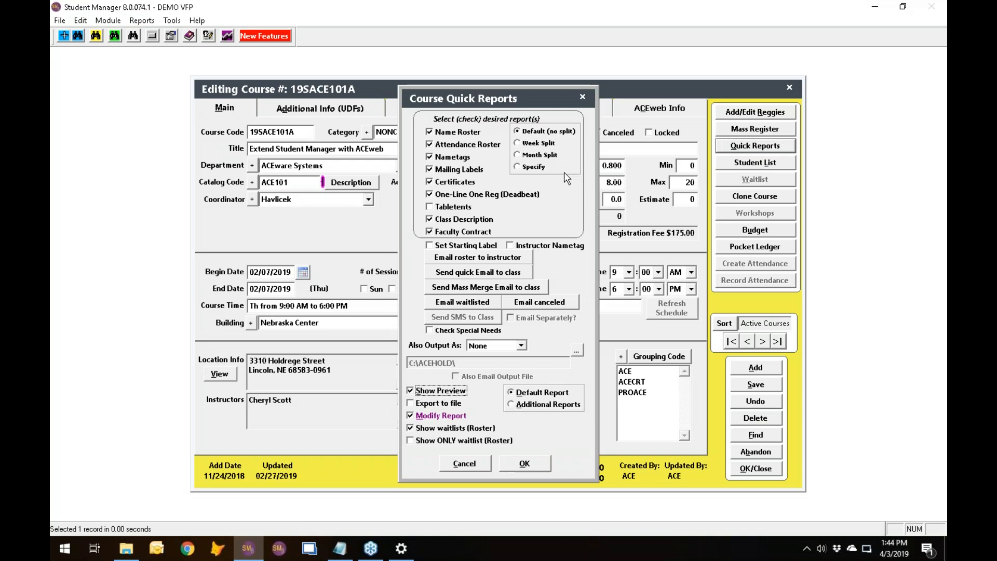
{"action": "left_click", "coordinate": [430, 232]}
{"action": "left_click", "coordinate": [430, 219]}
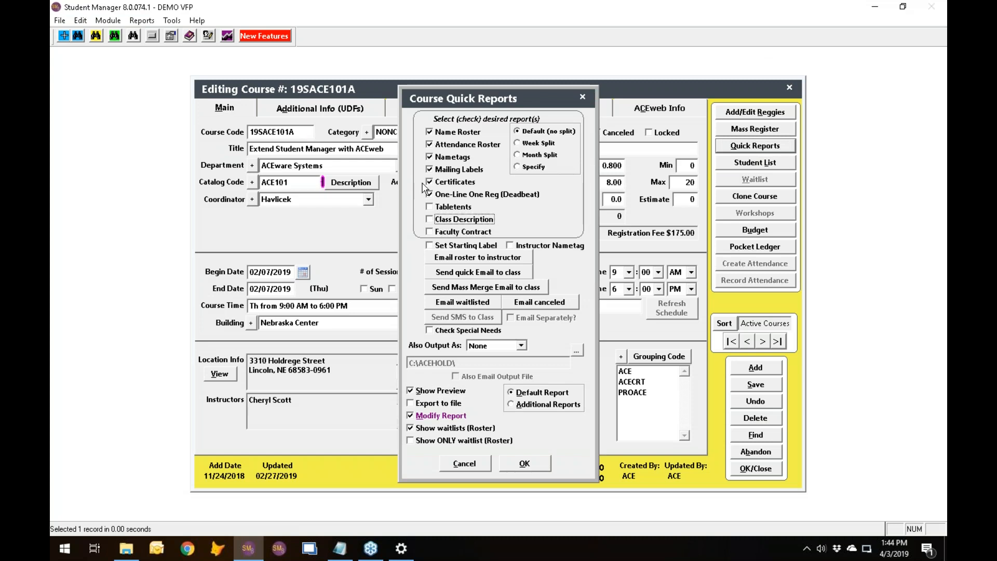
{"action": "left_click", "coordinate": [430, 194]}
{"action": "left_click", "coordinate": [429, 182]}
{"action": "left_click", "coordinate": [430, 170]}
{"action": "left_click", "coordinate": [429, 157]}
{"action": "left_click", "coordinate": [430, 145]}
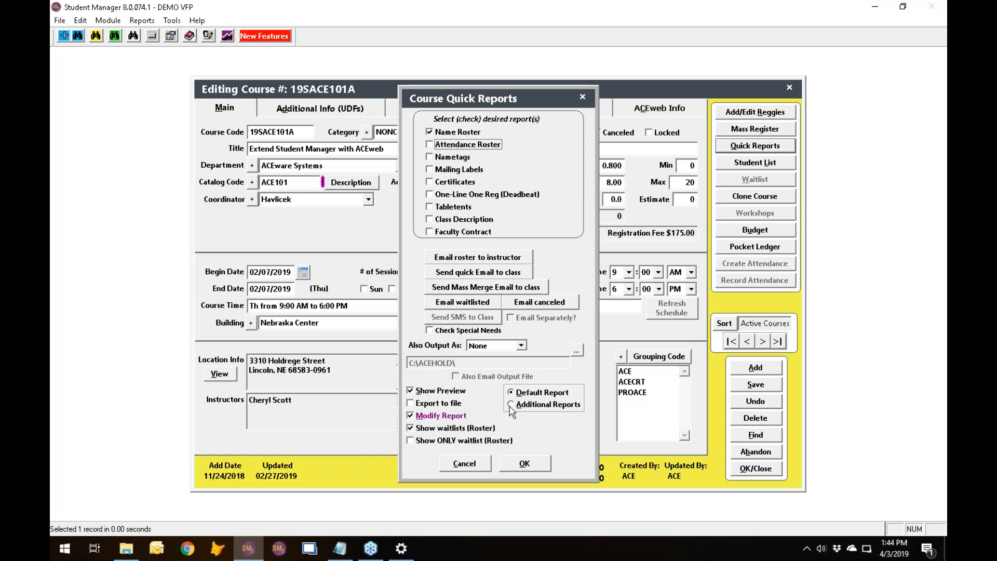
{"action": "left_click", "coordinate": [532, 467]}
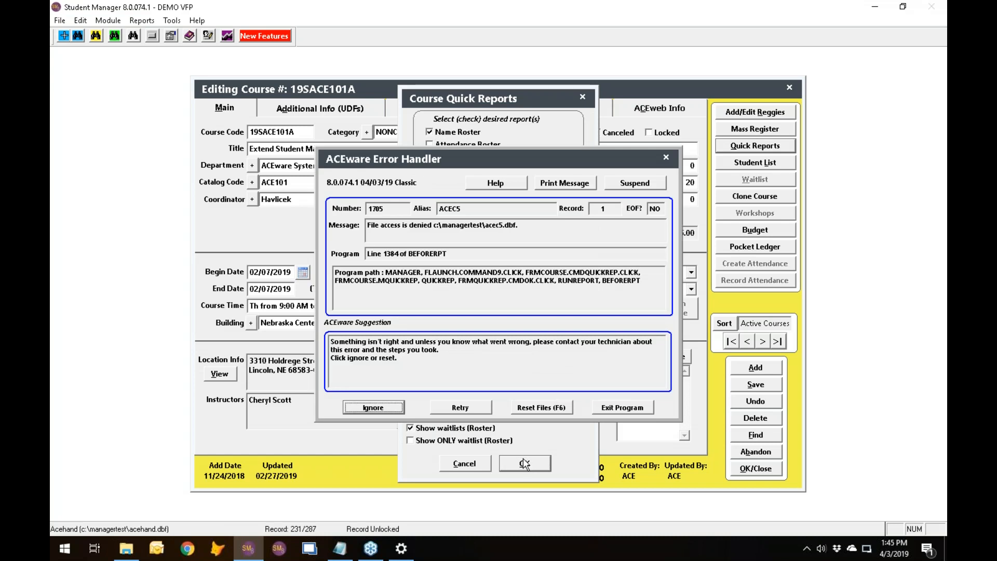
Exit the program, restart Student Manager and log on with the user ID and password.
{"action": "left_click", "coordinate": [630, 410]}
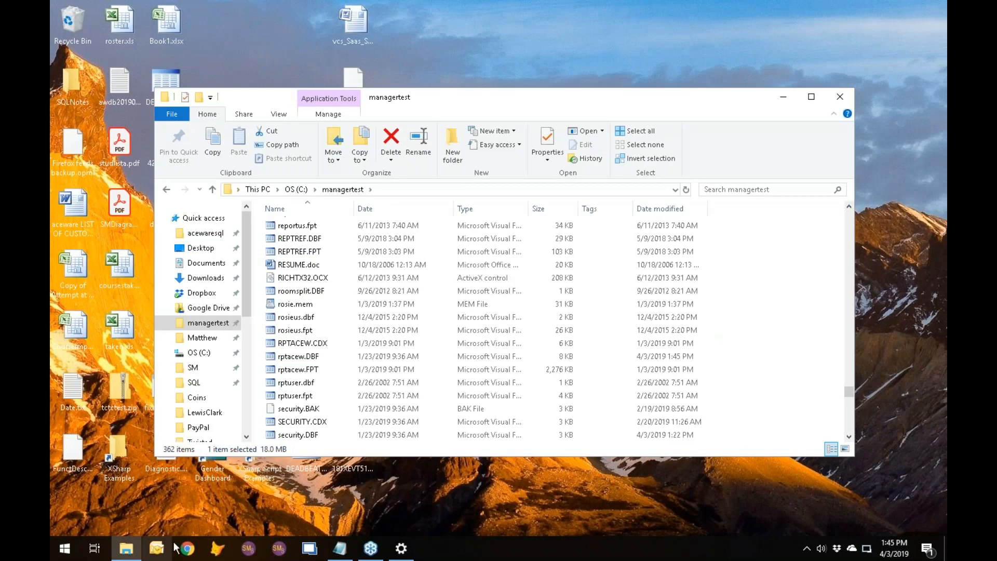
{"action": "left_click", "coordinate": [249, 550]}
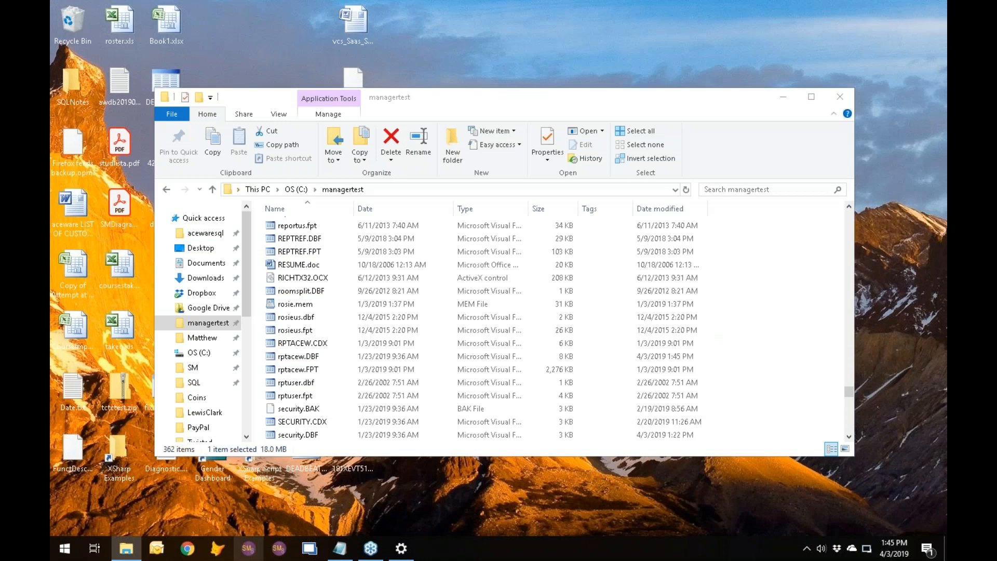
{"action": "type", "text": "AC"}
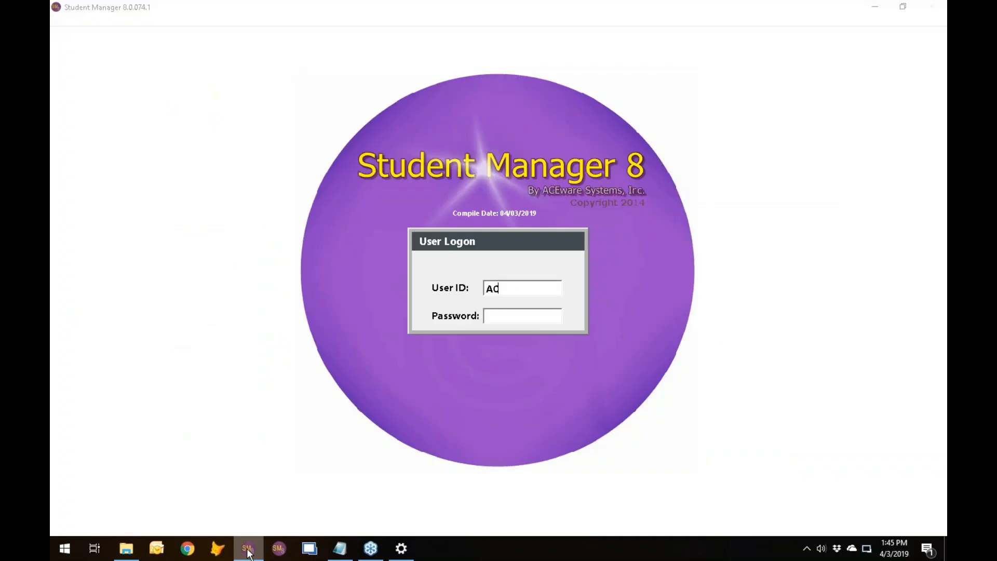
{"action": "type", "text": "E***"}
{"action": "key", "text": "Return"}
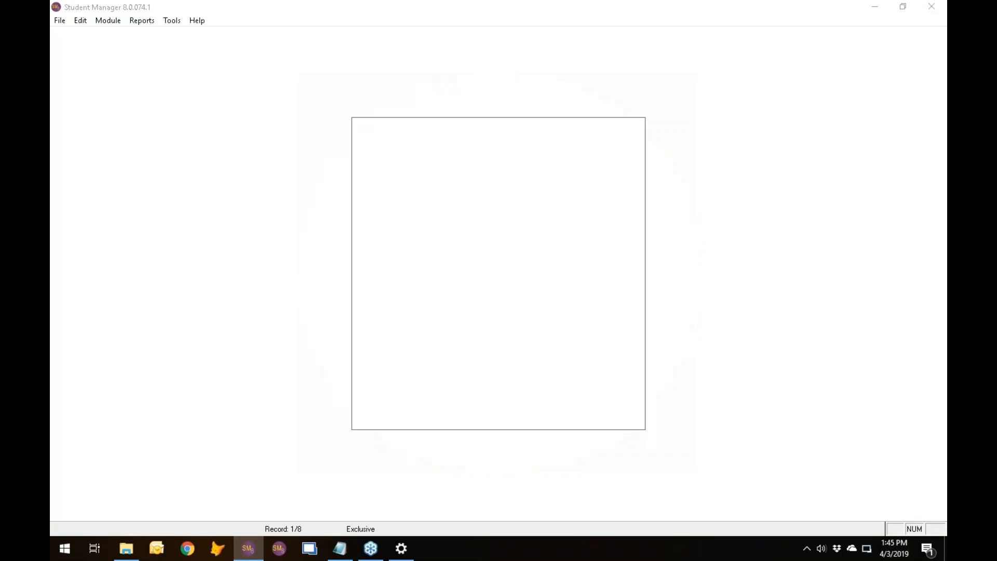
Look up the active course 19SACE010A and open its quick reports.
{"action": "left_click", "coordinate": [619, 201]}
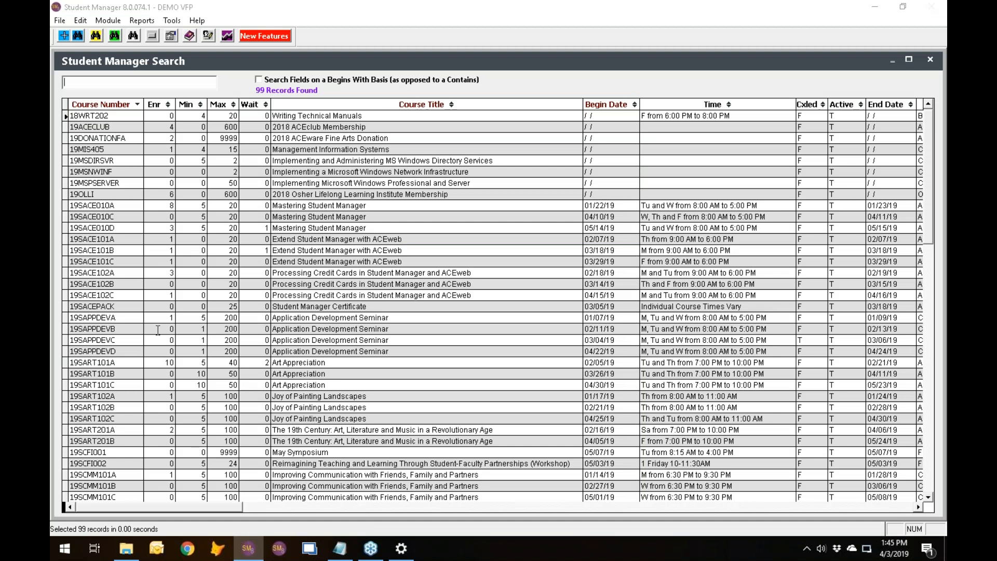
{"action": "double_click", "coordinate": [129, 205]}
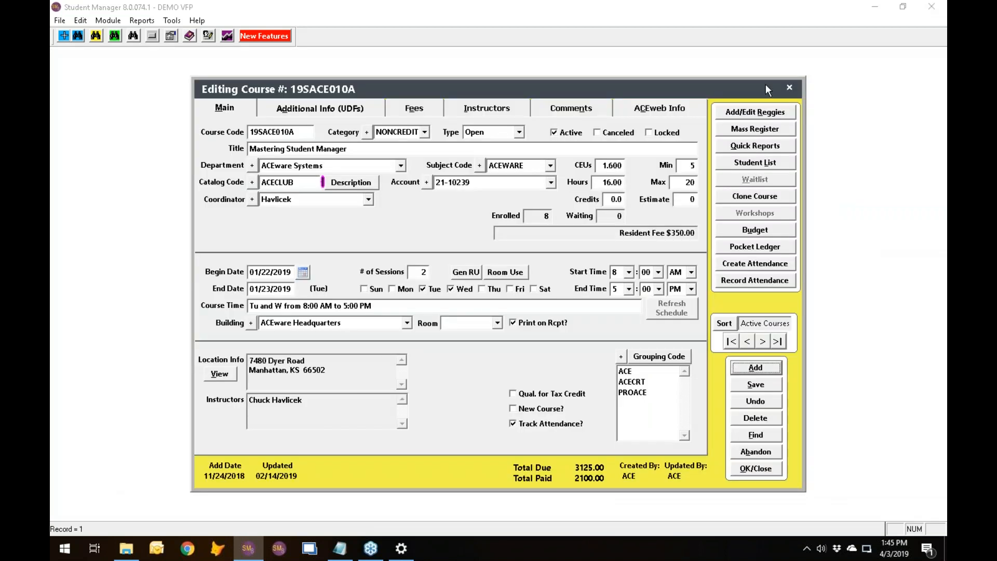
{"action": "left_click", "coordinate": [768, 146]}
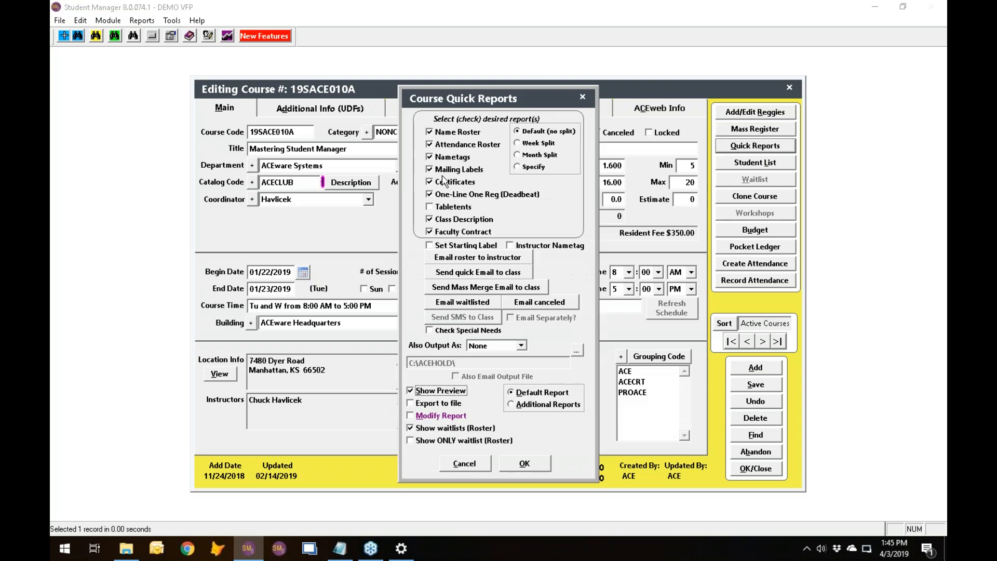
Run the quick reports with only Name Roster selected and Modify Report turned on.
{"action": "left_click", "coordinate": [429, 231]}
{"action": "left_click", "coordinate": [430, 220]}
{"action": "left_click", "coordinate": [430, 195]}
{"action": "left_click", "coordinate": [429, 182]}
{"action": "left_click", "coordinate": [430, 170]}
{"action": "left_click", "coordinate": [430, 157]}
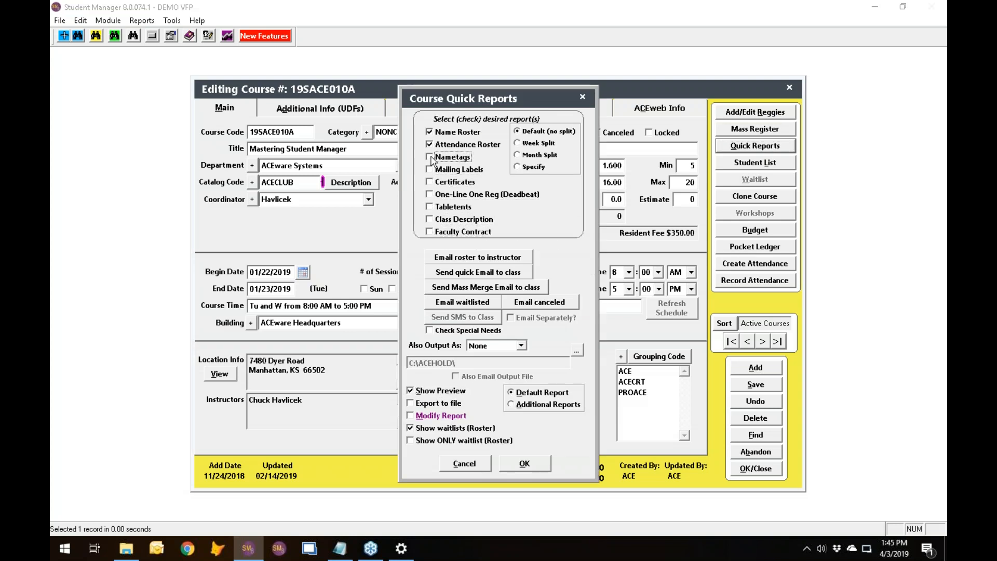
{"action": "left_click", "coordinate": [430, 145]}
{"action": "left_click", "coordinate": [412, 415]}
{"action": "left_click", "coordinate": [528, 467]}
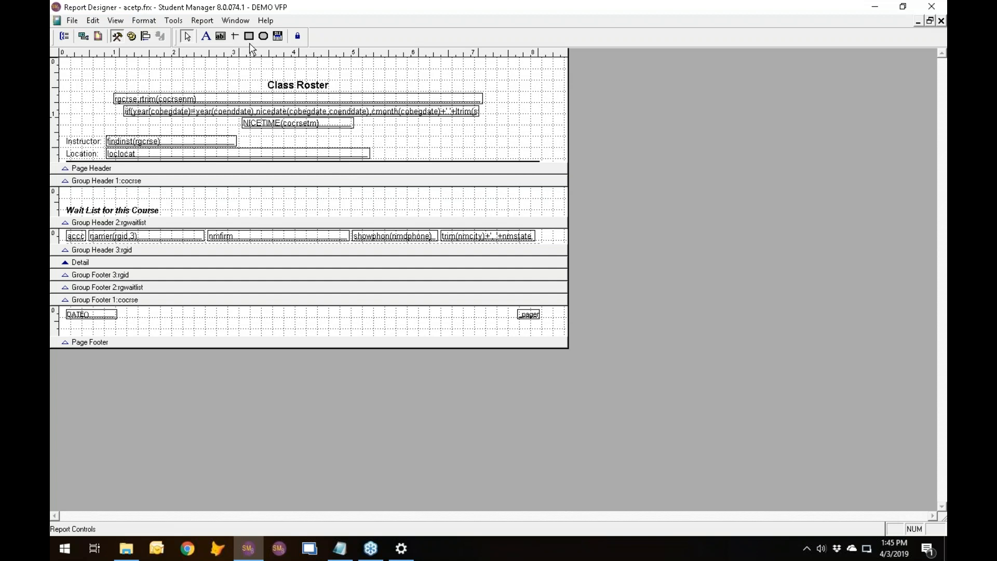
Add a page header field with the expression justafter([select *,stampunl("N",nmid,"terminal","C11") as blah from (cursor5) into cursor (cursor5)]), pasted from Notepad.
{"action": "left_click", "coordinate": [221, 37]}
{"action": "left_click", "coordinate": [382, 126]}
{"action": "left_click", "coordinate": [542, 220]}
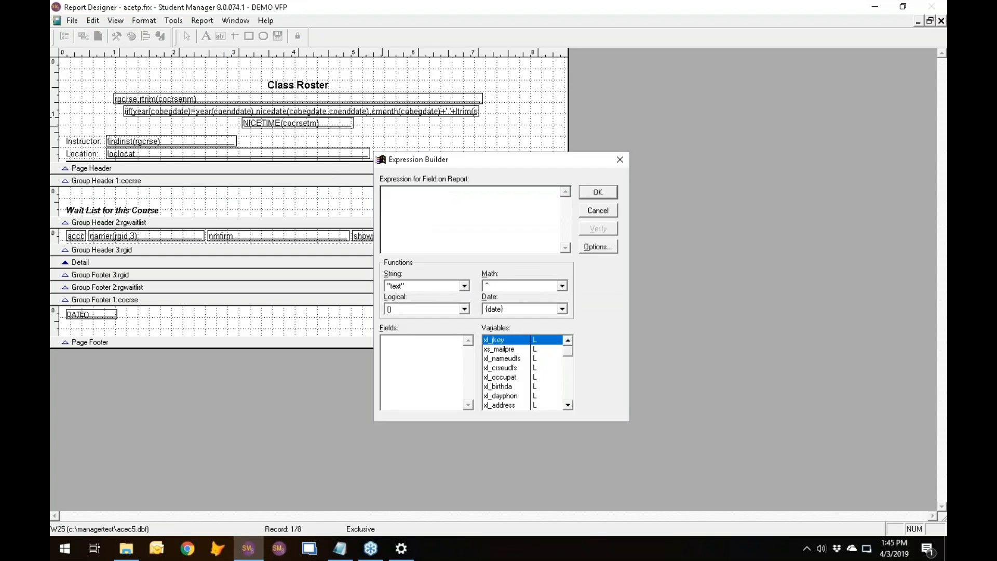
{"action": "key", "text": "alt+Tab"}
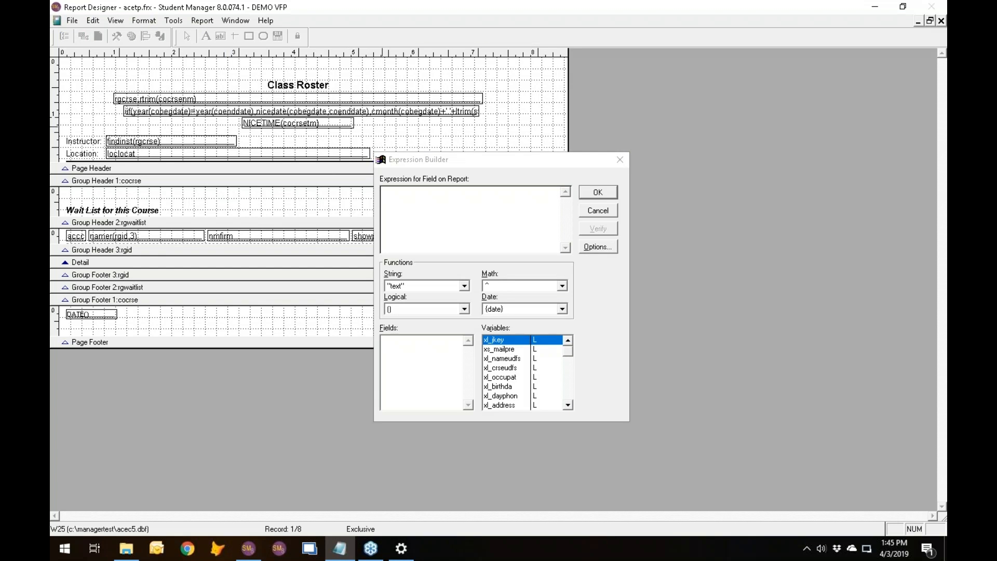
{"action": "left_click", "coordinate": [400, 203]}
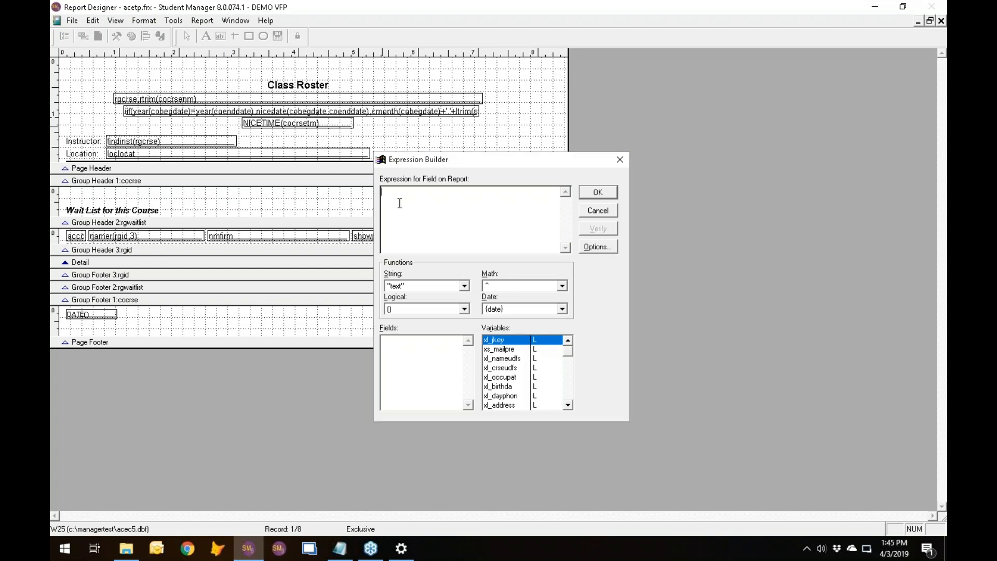
{"action": "type", "text": "justafter([select * stampun(\"N\",nmid,\"terminal\",\"C11\") as blah from (cursor5) into cursor (cursor5)])"}
Review the stampunl expression in Notepad, minimize it and confirm the new report field.
{"action": "double_click", "coordinate": [446, 192]}
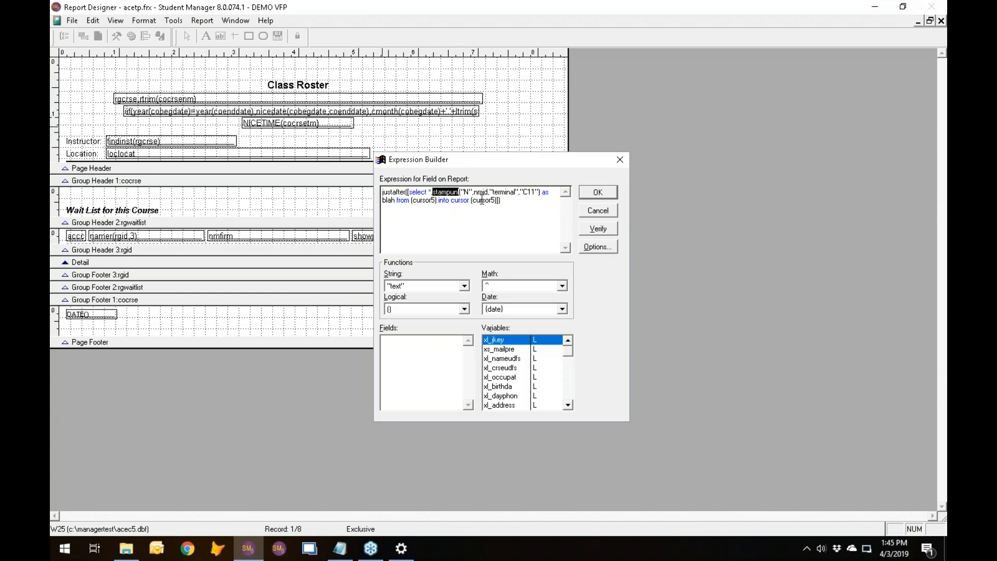
{"action": "key", "text": "Right"}
{"action": "key", "text": "alt+Tab"}
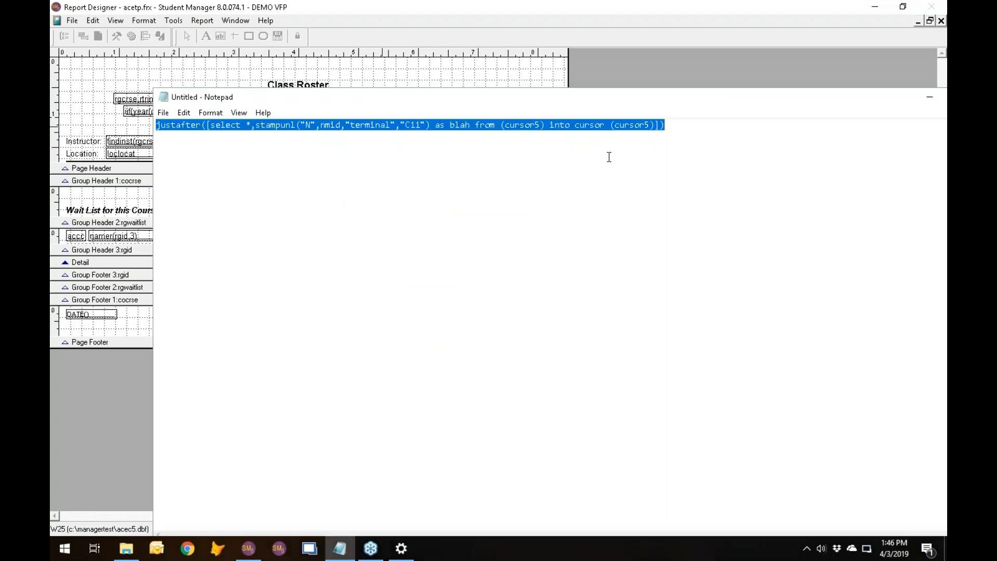
{"action": "left_click_drag", "start_coordinate": [625, 125], "coordinate": [630, 124]}
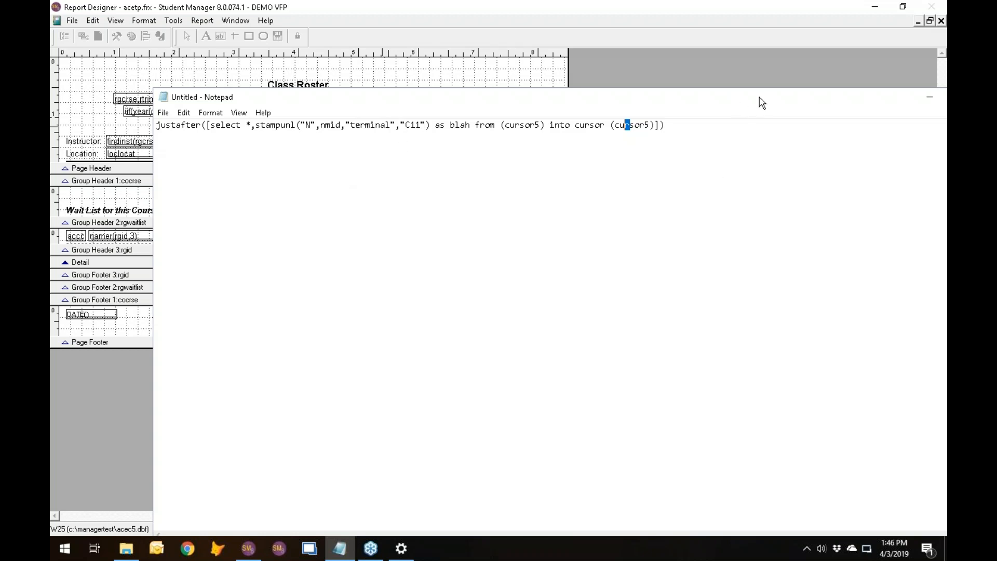
{"action": "left_click", "coordinate": [930, 97]}
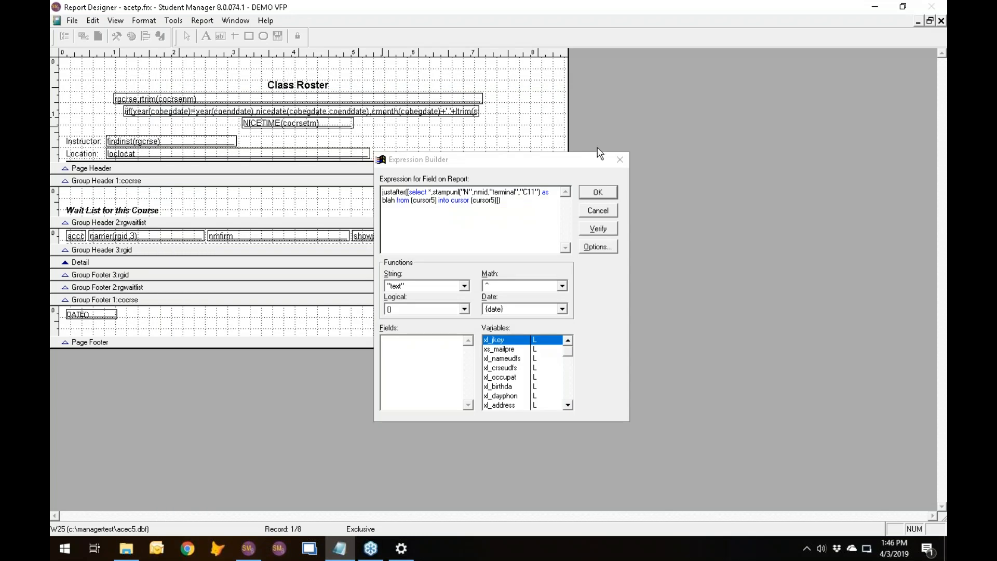
{"action": "left_click", "coordinate": [609, 197]}
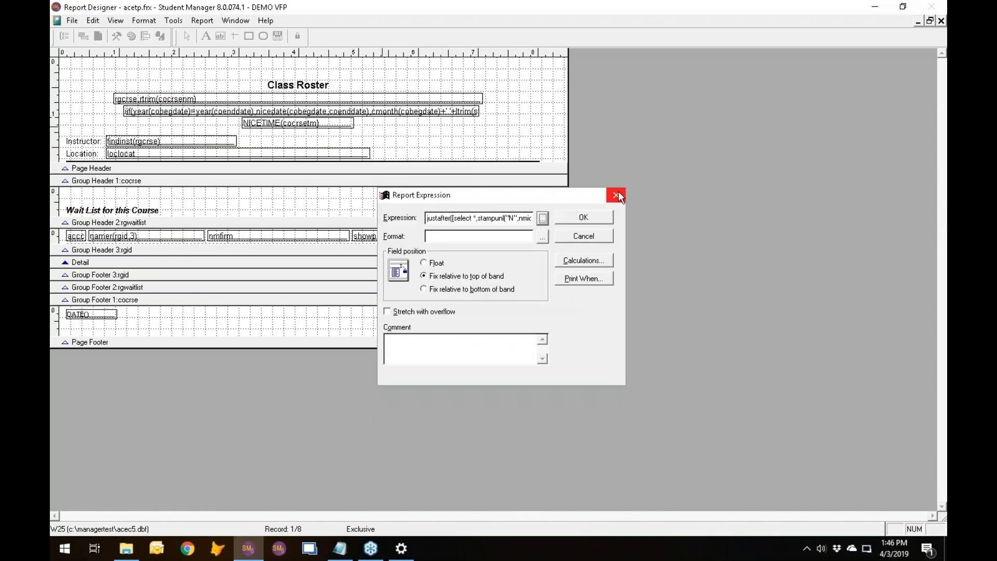
{"action": "left_click", "coordinate": [582, 218]}
Save the modified class roster as a user report titled StampUnl and close its preview.
{"action": "left_click", "coordinate": [72, 22]}
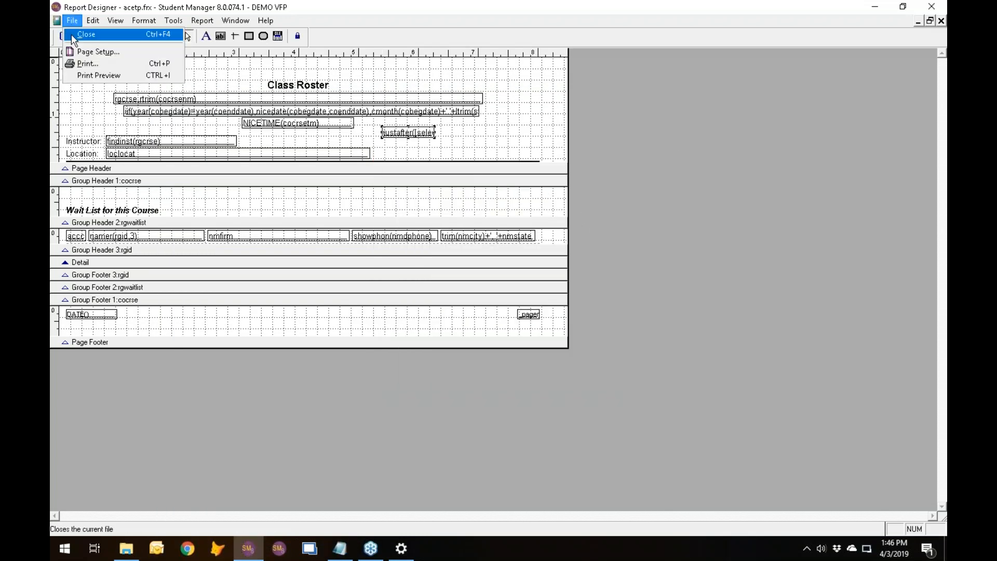
{"action": "left_click", "coordinate": [71, 34]}
{"action": "left_click", "coordinate": [446, 309]}
{"action": "type", "text": "StampUnl"}
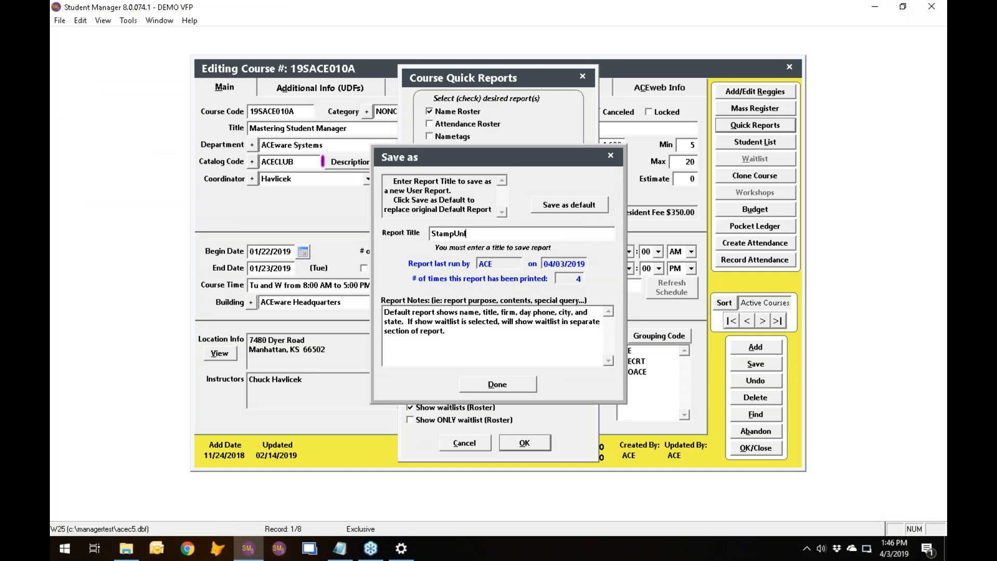
{"action": "left_click", "coordinate": [514, 385]}
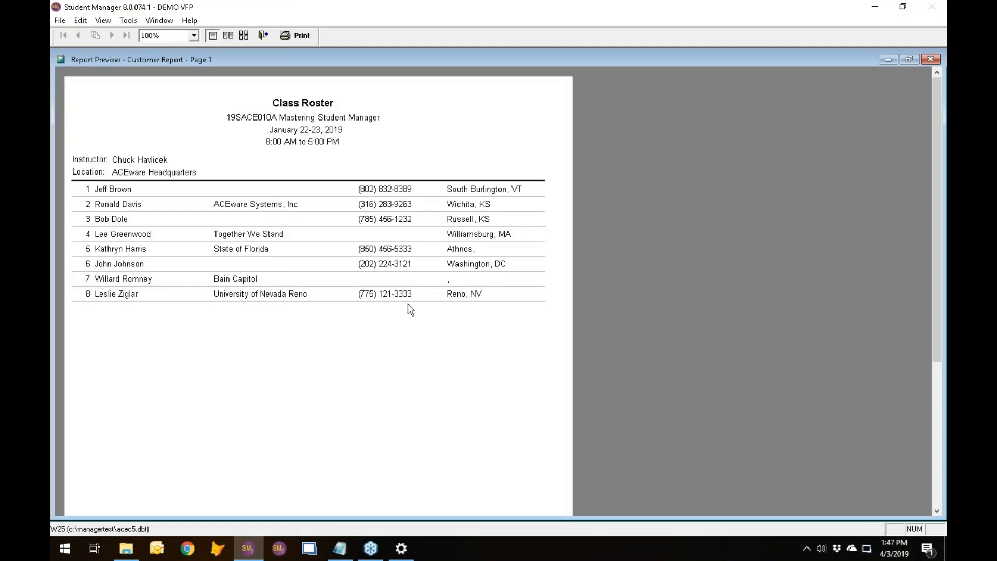
{"action": "left_click", "coordinate": [266, 39]}
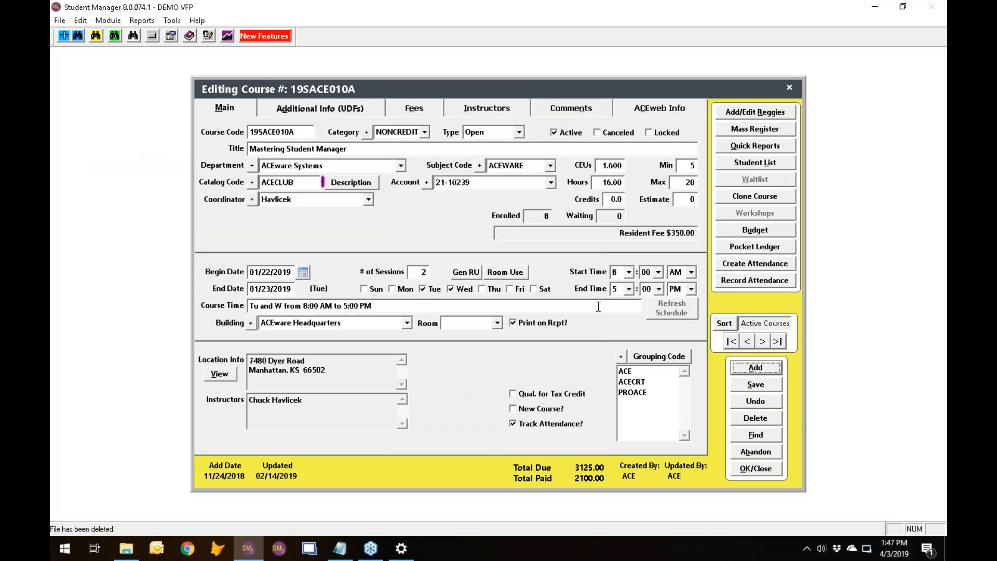
View the Terminal value in the additional UDFs of the State of Florida student on course 19SACE010A's student list.
{"action": "left_click", "coordinate": [754, 162]}
{"action": "left_click", "coordinate": [156, 159]}
{"action": "key", "text": "Return"}
{"action": "left_click", "coordinate": [549, 108]}
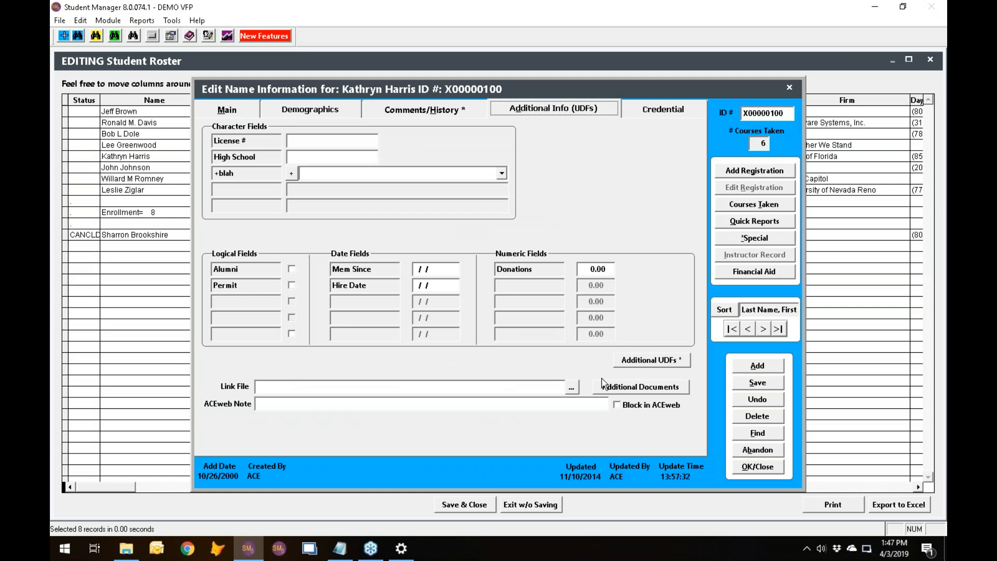
{"action": "left_click", "coordinate": [667, 360]}
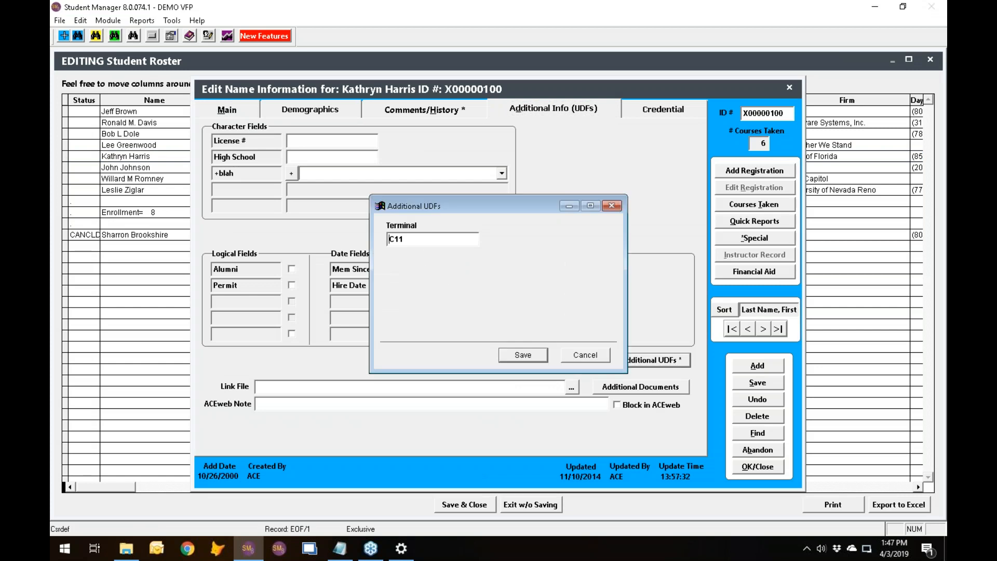
{"action": "left_click", "coordinate": [603, 356]}
Abandon the open name record and close the student roster and the course record without saving.
{"action": "left_click", "coordinate": [774, 450]}
{"action": "left_click", "coordinate": [536, 316]}
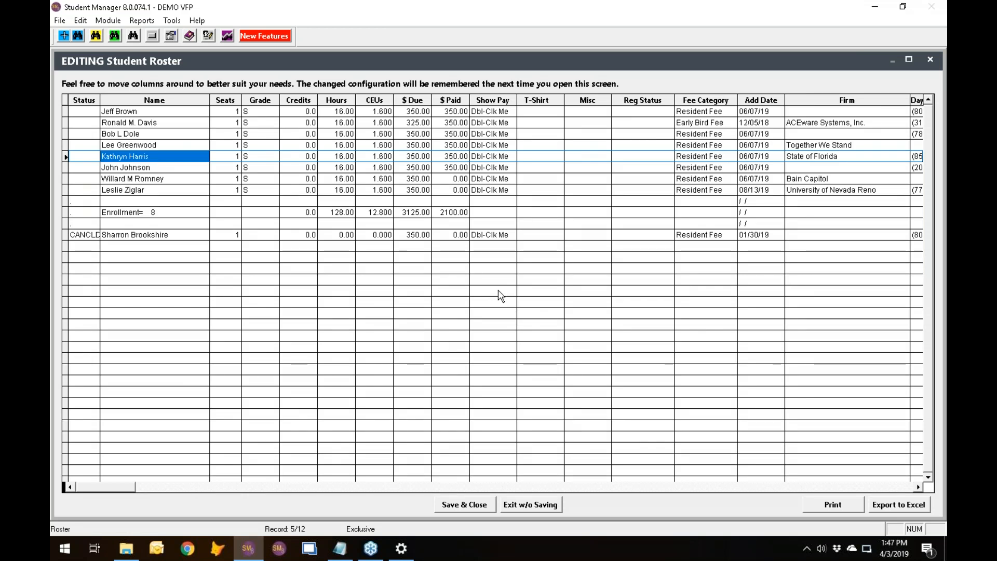
{"action": "left_click", "coordinate": [930, 60]}
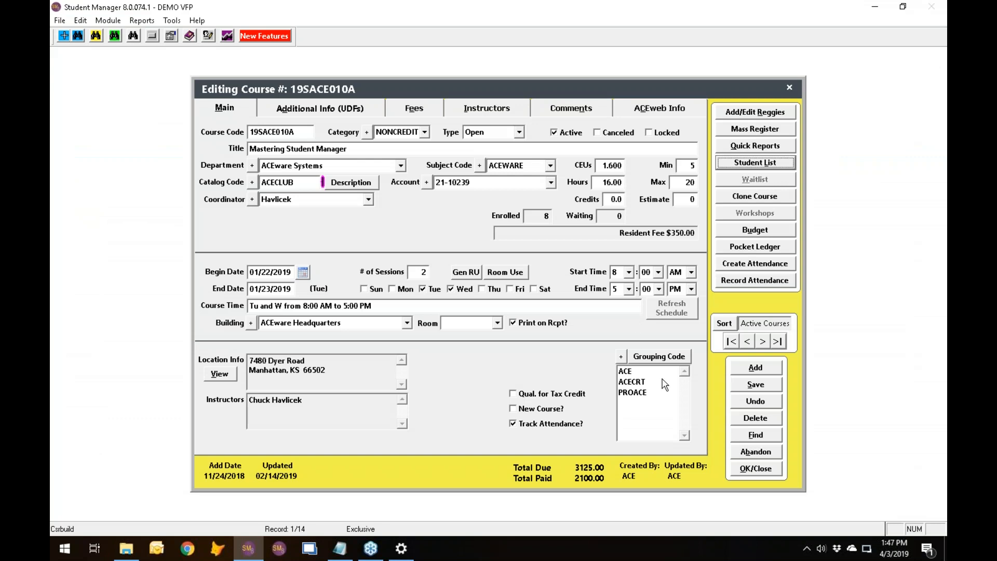
{"action": "left_click", "coordinate": [752, 449]}
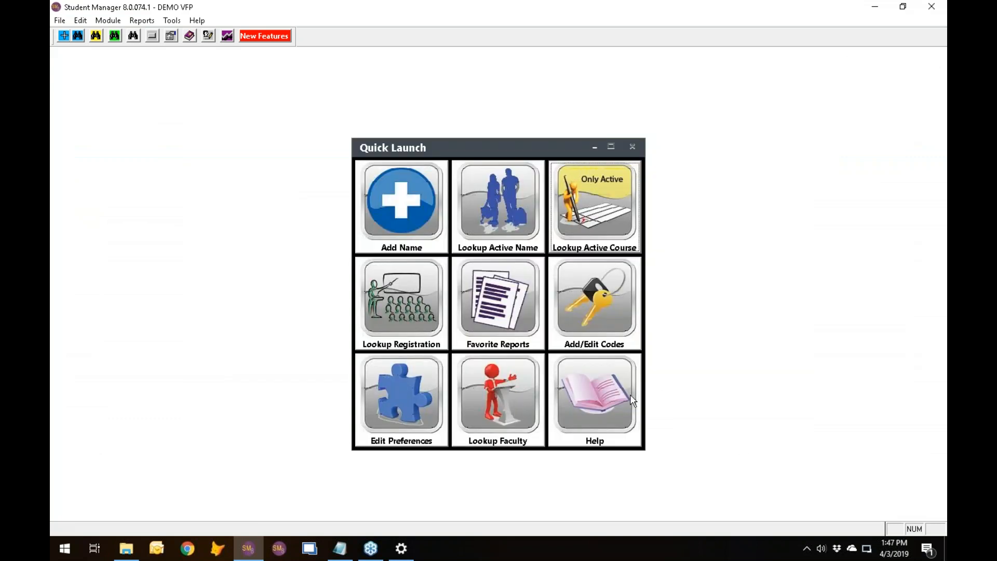
{"action": "left_click", "coordinate": [173, 23]}
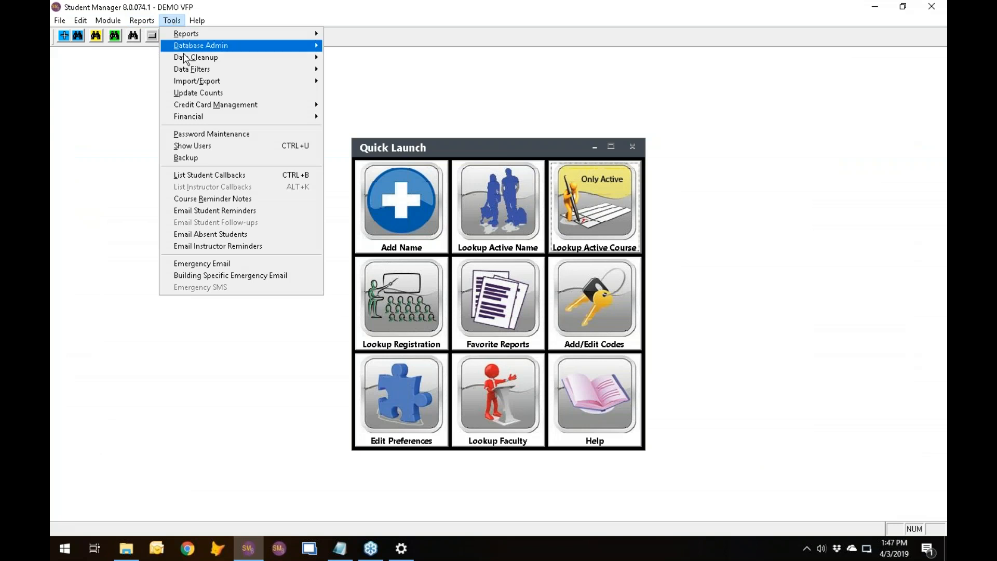
{"action": "mouse_move", "coordinate": [188, 63]}
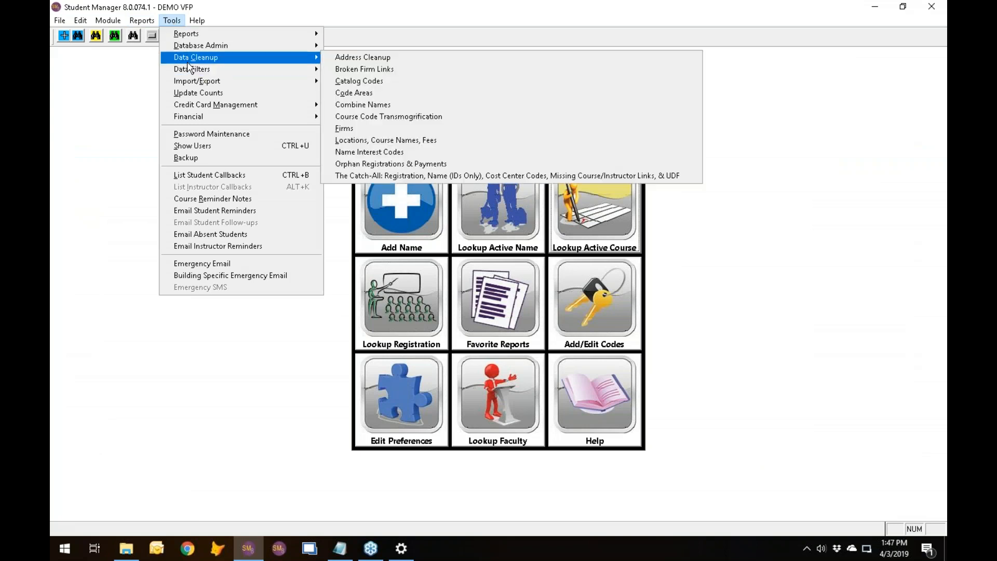
{"action": "left_click", "coordinate": [385, 64]}
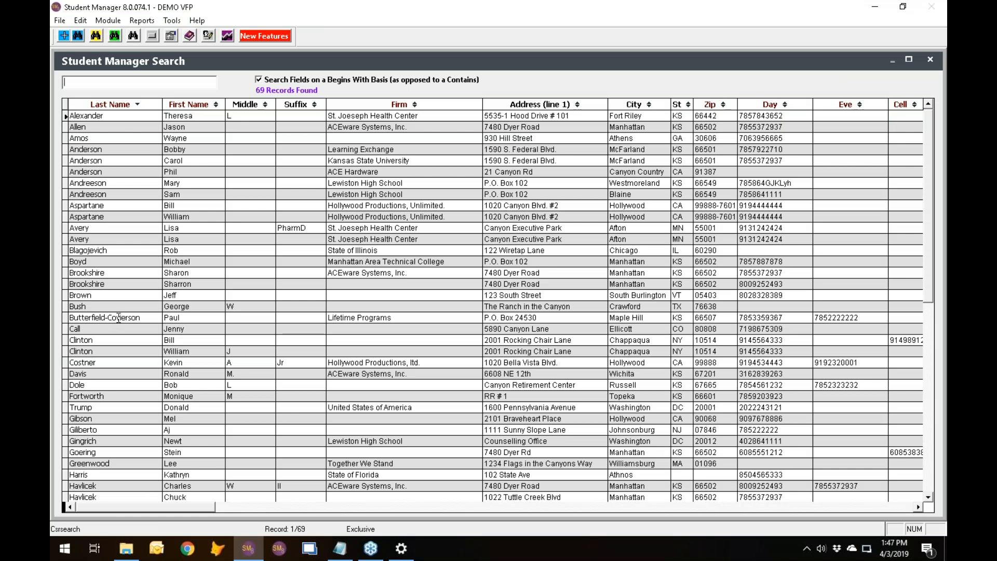
Change the first and last names of the active person in Athens, GA to all capitals, save, and check the active names list.
{"action": "left_click", "coordinate": [152, 317]}
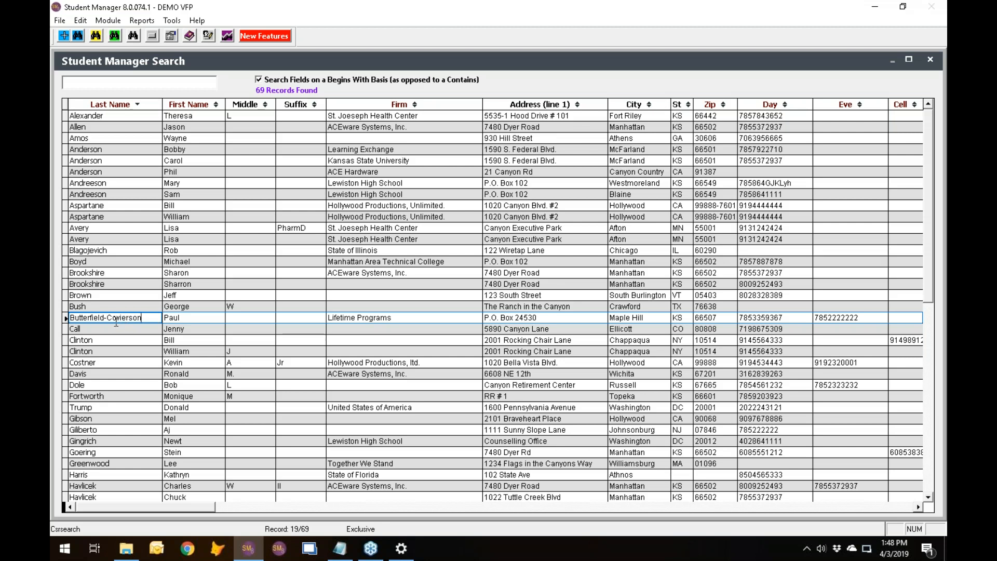
{"action": "left_click", "coordinate": [97, 139]}
{"action": "double_click", "coordinate": [98, 138]}
{"action": "left_click_drag", "start_coordinate": [286, 162], "coordinate": [254, 164]}
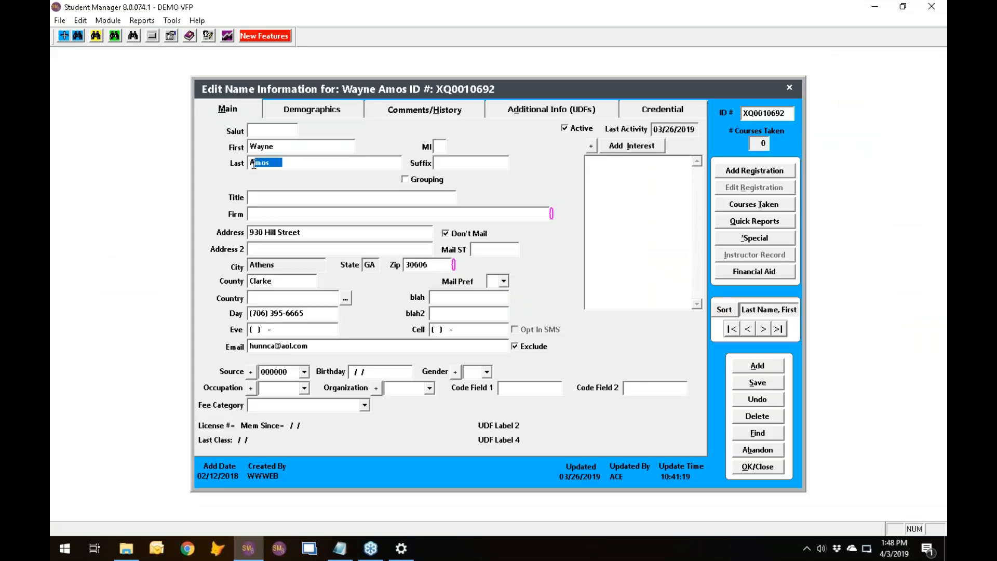
{"action": "type", "text": "OS"}
{"action": "left_click_drag", "start_coordinate": [283, 147], "coordinate": [256, 146]}
{"action": "type", "text": "AYNE"}
{"action": "key", "text": "Tab"}
{"action": "left_click", "coordinate": [541, 324]}
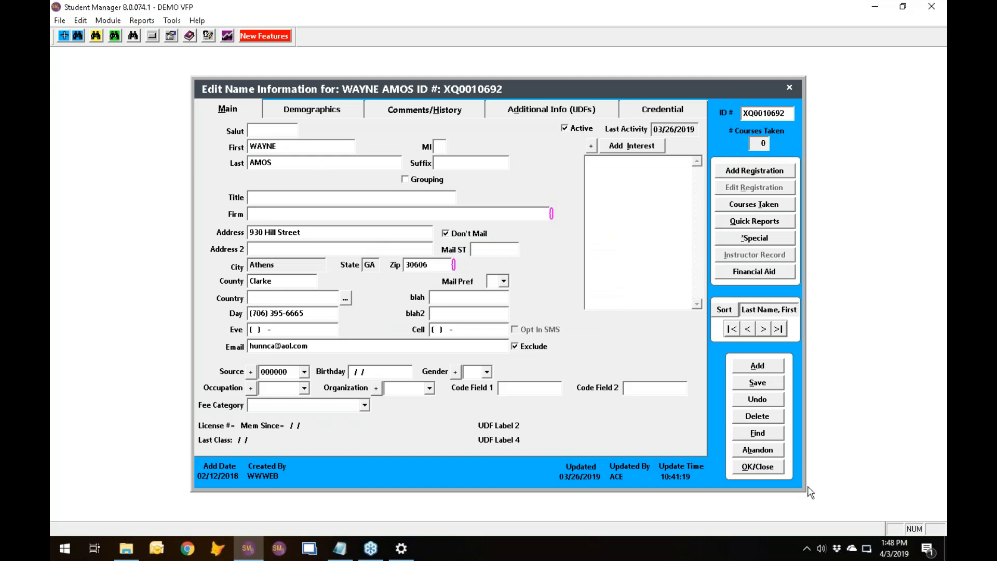
{"action": "left_click", "coordinate": [761, 469]}
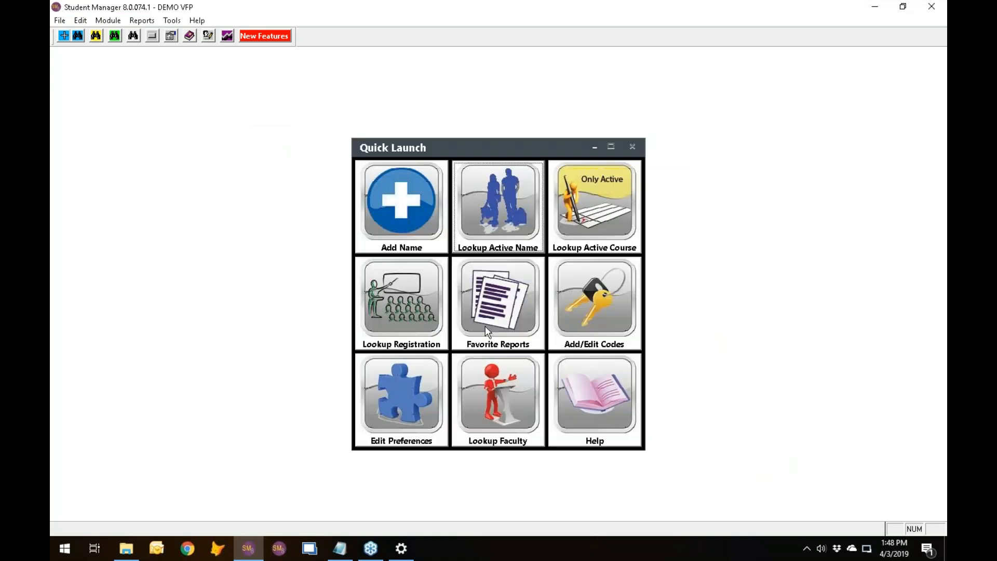
{"action": "left_click", "coordinate": [507, 203]}
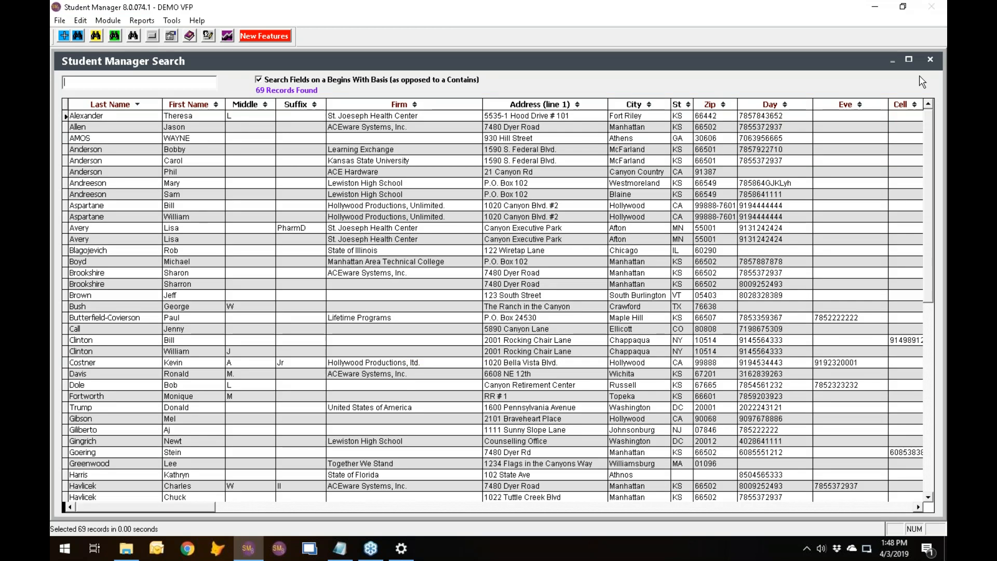
{"action": "left_click", "coordinate": [937, 61]}
Run Address Cleanup on all name records with only Propercase Names selected, and check the active names list.
{"action": "left_click", "coordinate": [172, 20]}
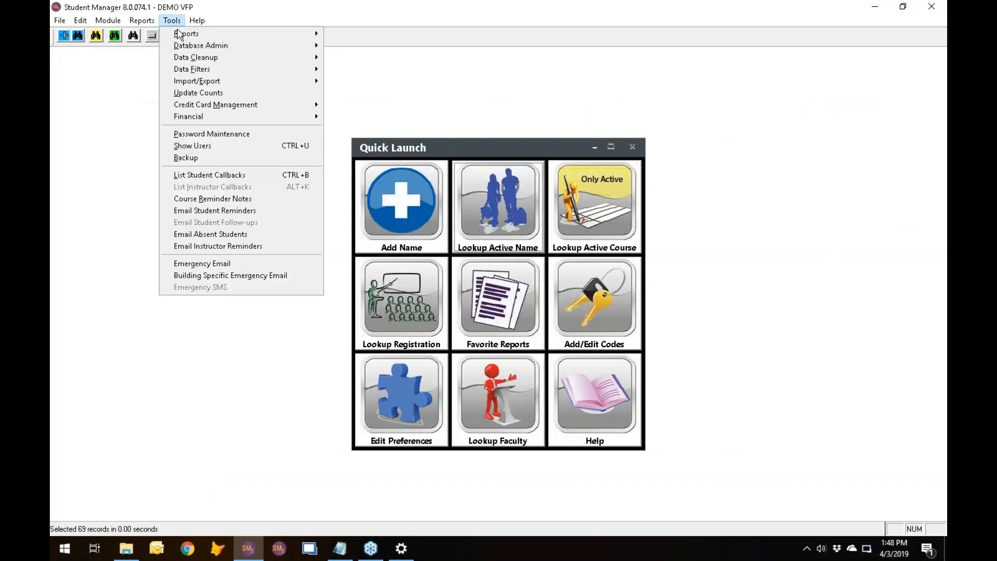
{"action": "mouse_move", "coordinate": [183, 46]}
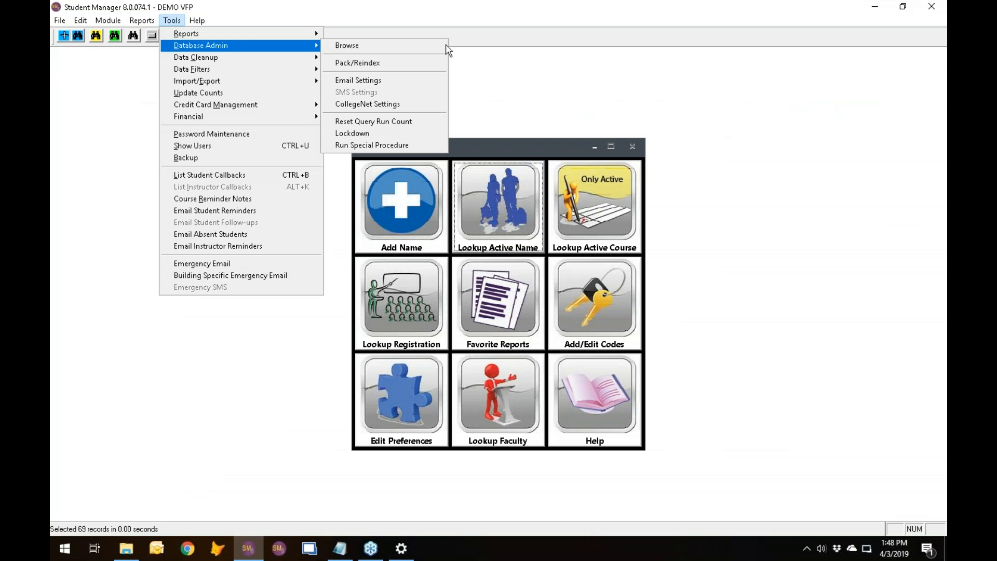
{"action": "mouse_move", "coordinate": [234, 57]}
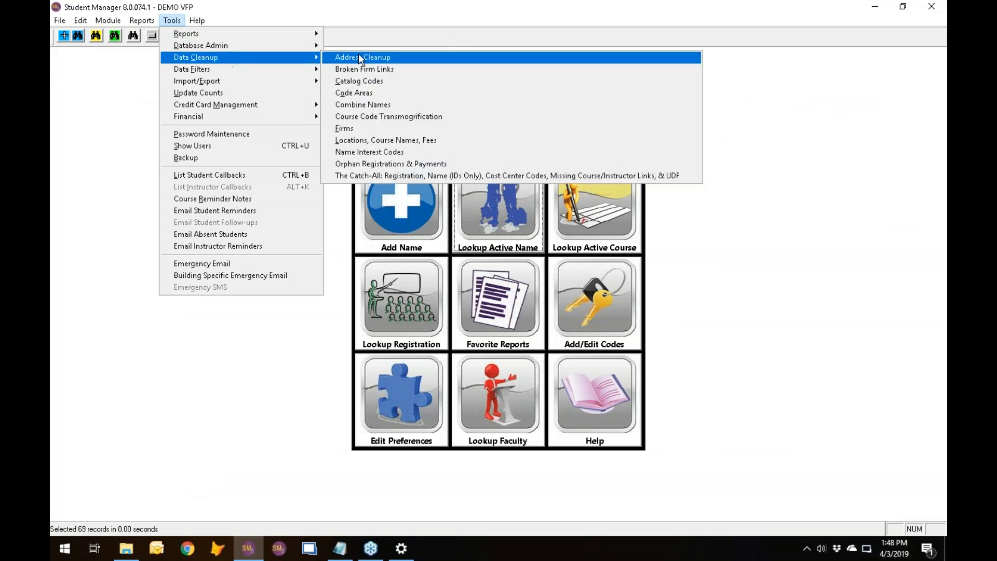
{"action": "left_click", "coordinate": [361, 57]}
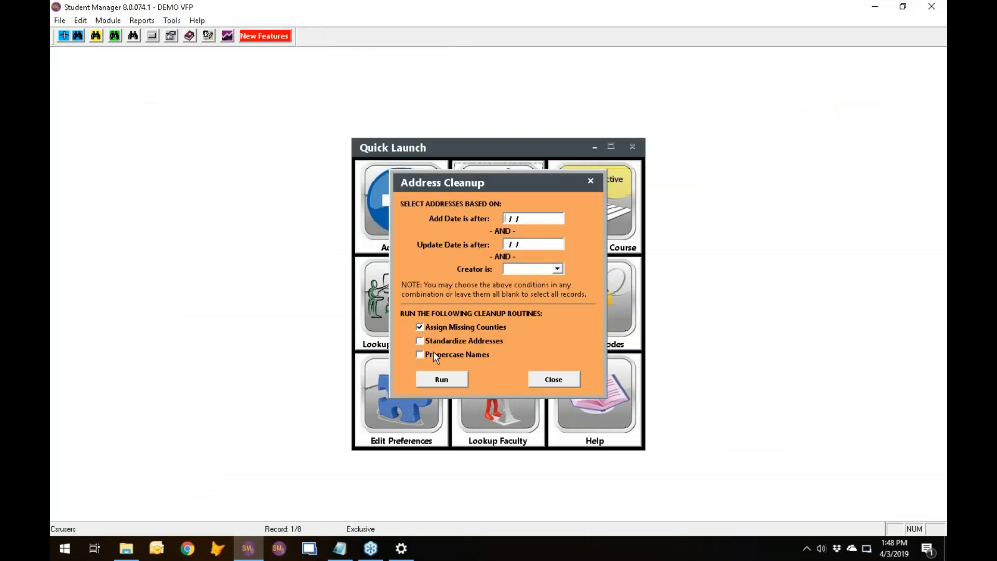
{"action": "left_click", "coordinate": [419, 329]}
{"action": "left_click", "coordinate": [423, 359]}
{"action": "left_click", "coordinate": [440, 380]}
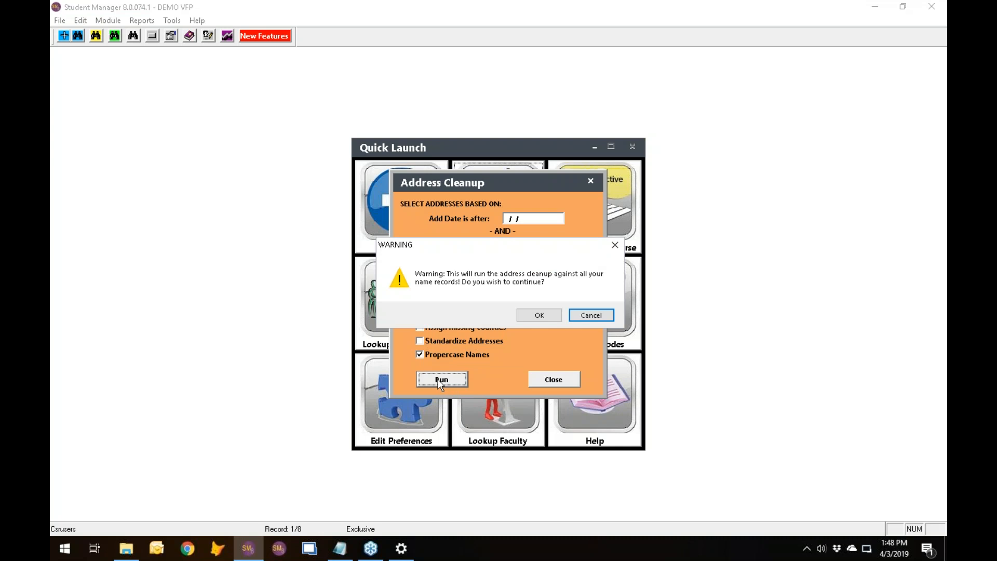
{"action": "left_click", "coordinate": [535, 315]}
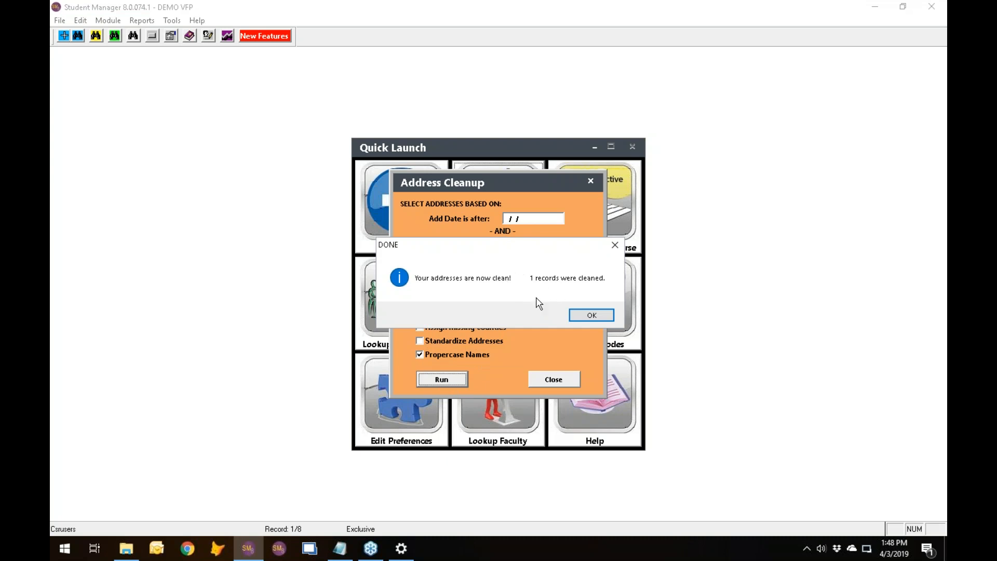
{"action": "left_click", "coordinate": [592, 316]}
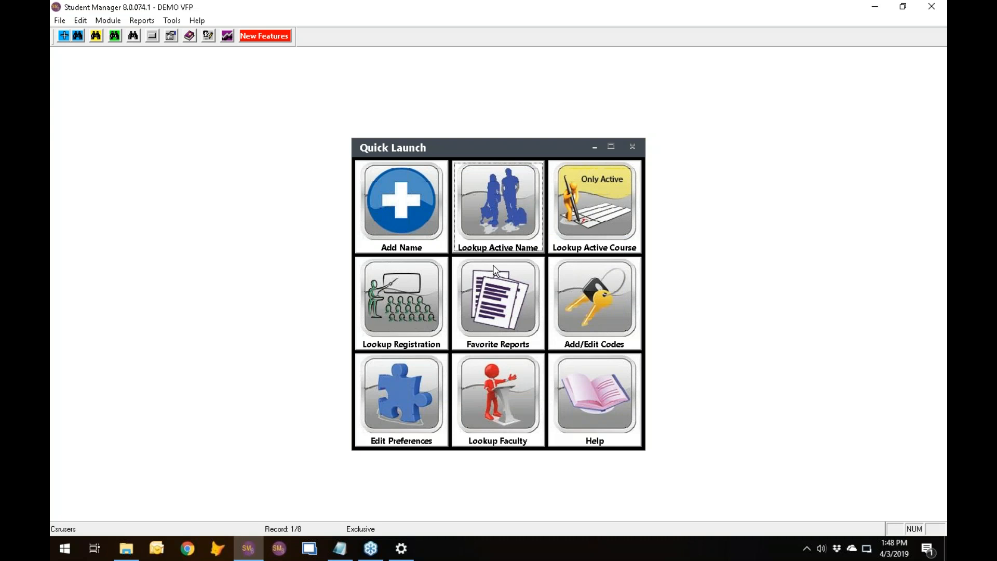
{"action": "left_click", "coordinate": [489, 225]}
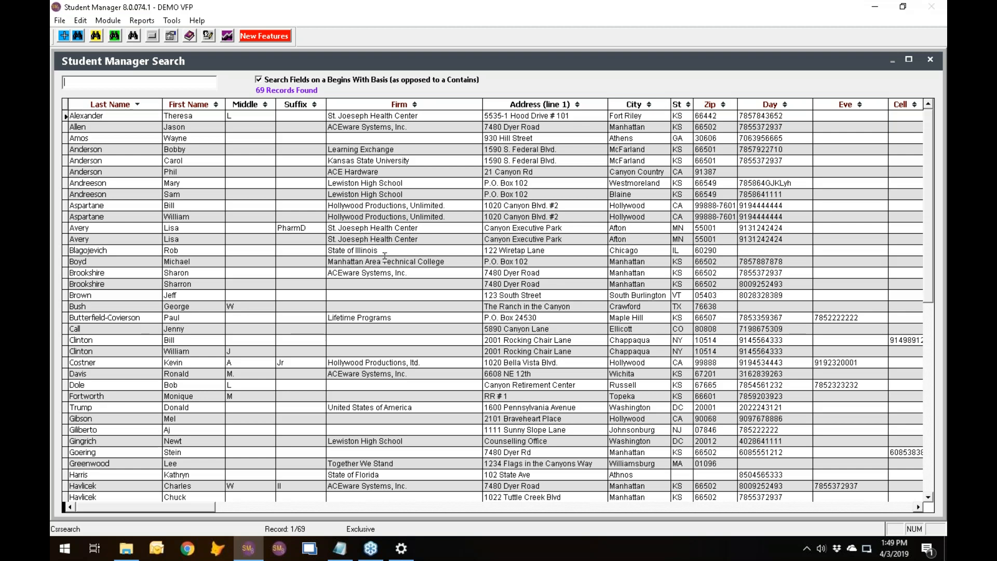
{"action": "left_click", "coordinate": [929, 62]}
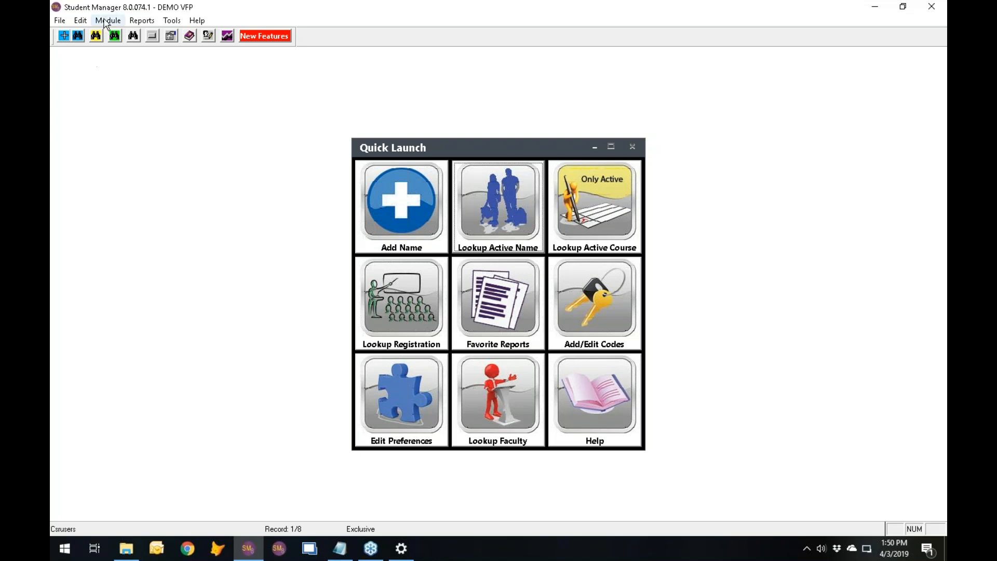
Find the 11/27/2019 Thanksgiving Eve holiday, review its start time setting and close the record.
{"action": "left_click", "coordinate": [106, 23]}
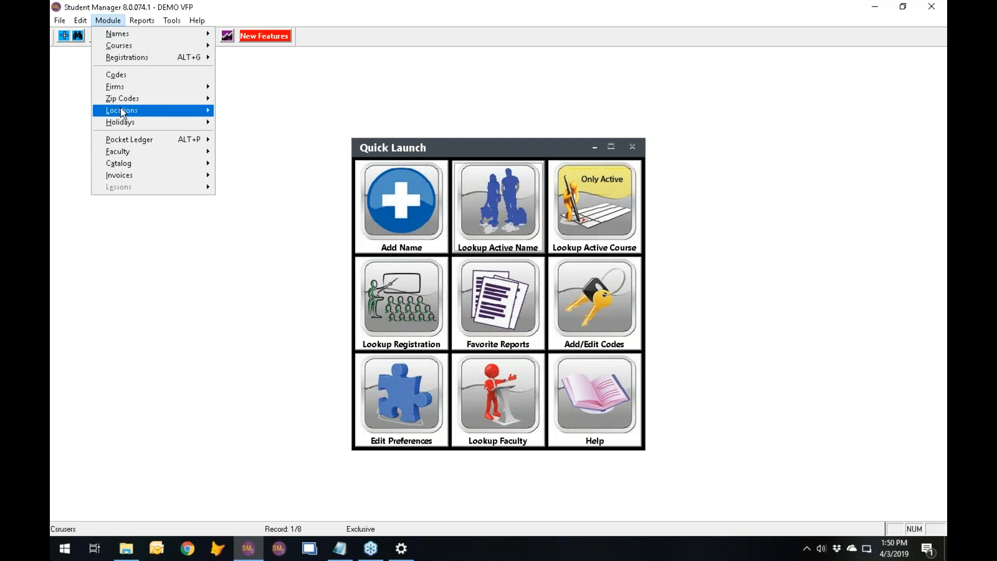
{"action": "mouse_move", "coordinate": [128, 127]}
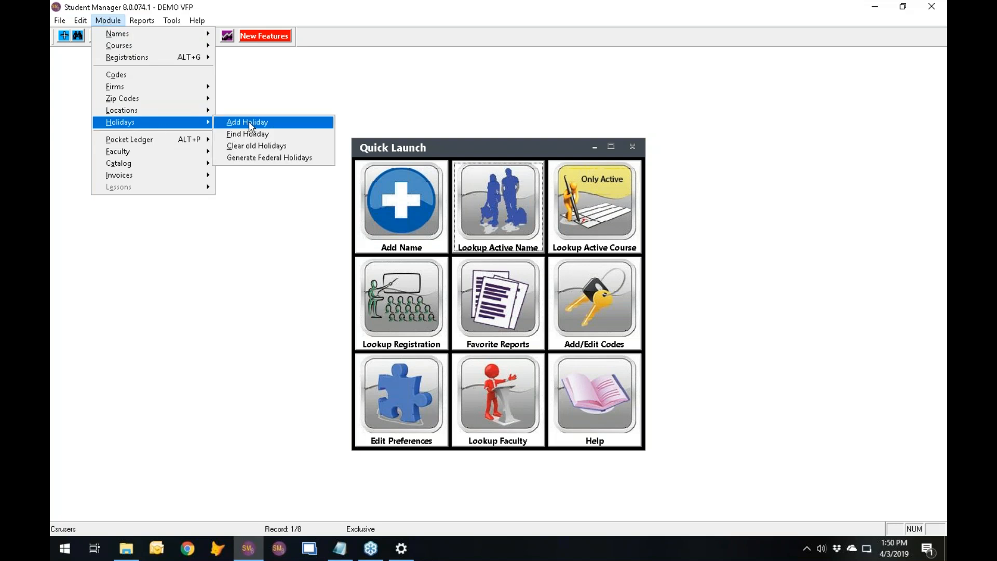
{"action": "left_click", "coordinate": [248, 135]}
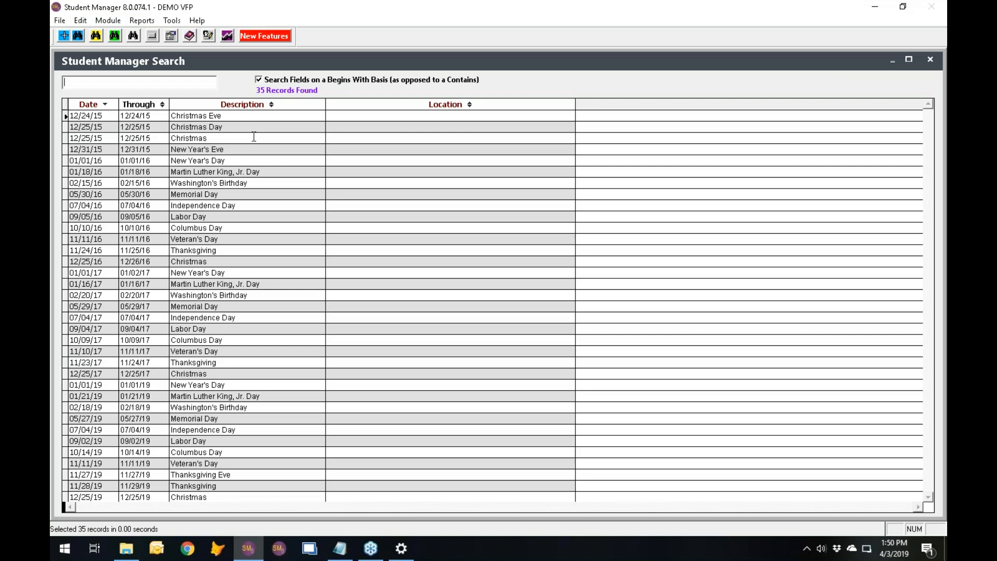
{"action": "left_click", "coordinate": [115, 474]}
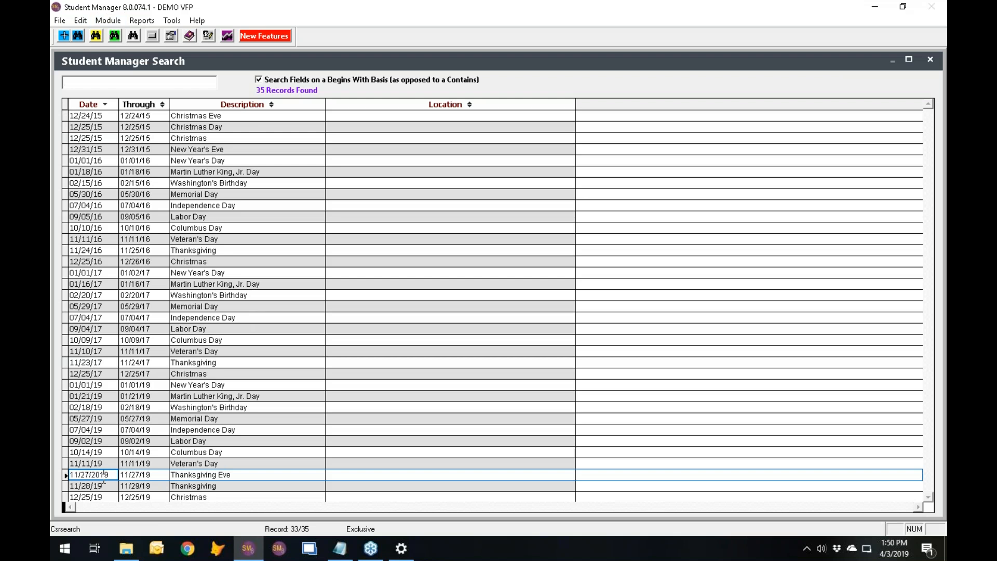
{"action": "double_click", "coordinate": [104, 474]}
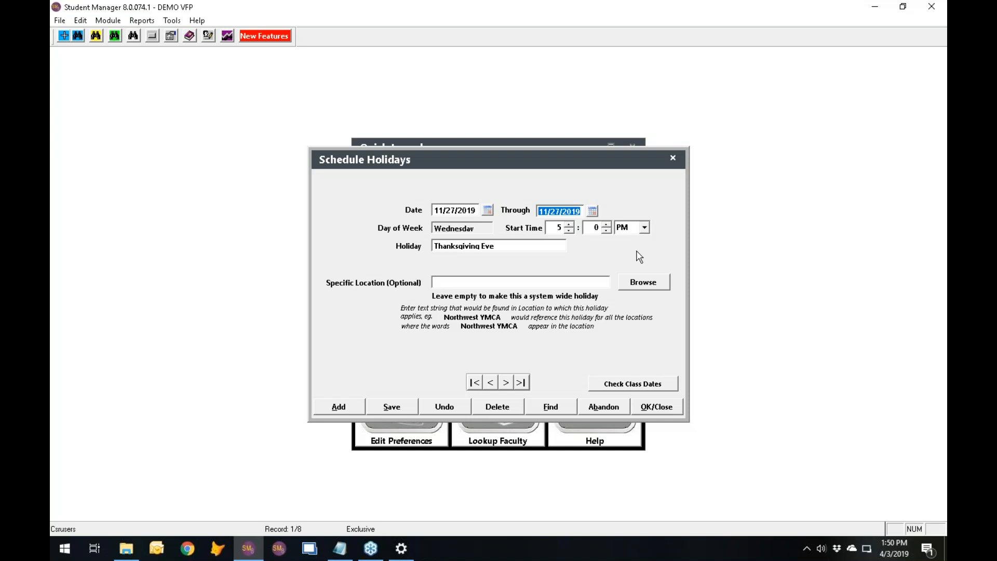
{"action": "left_click", "coordinate": [655, 409]}
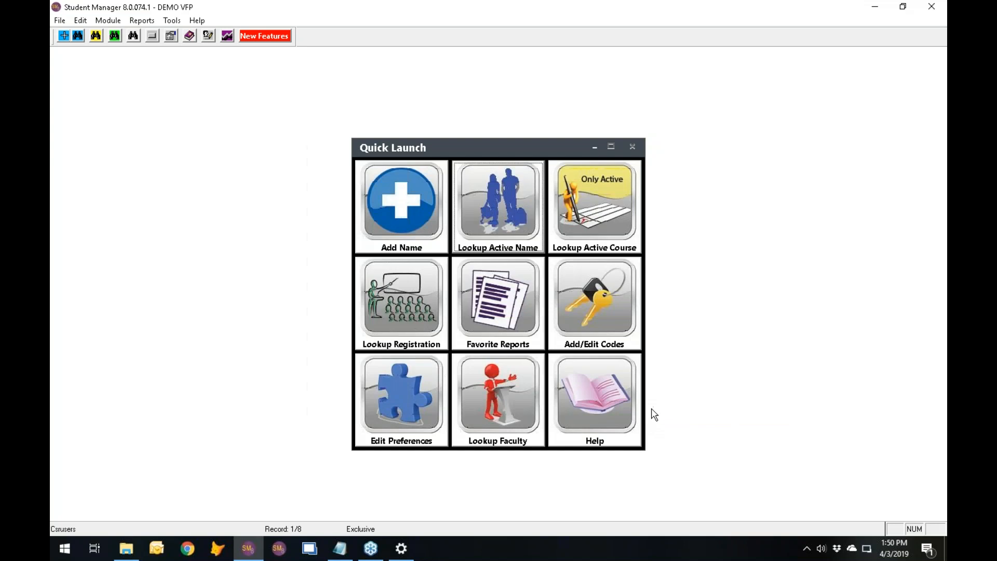
{"action": "left_click", "coordinate": [581, 200]}
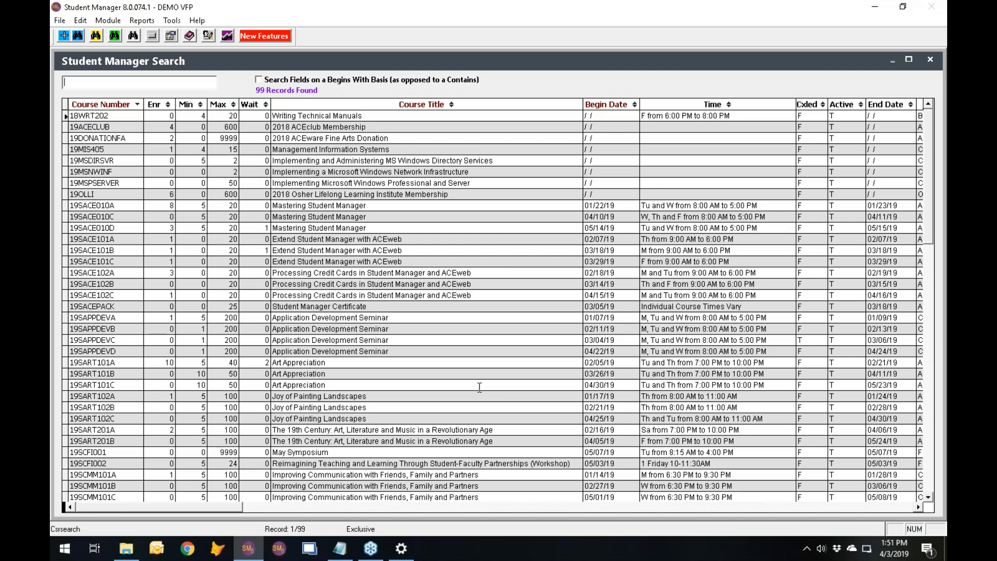
{"action": "type", "text": "19f"}
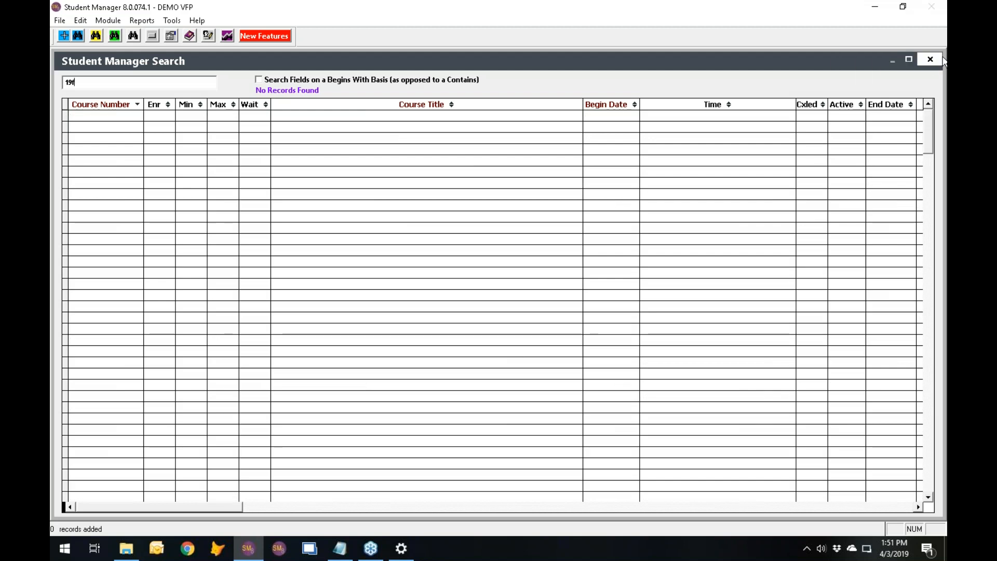
{"action": "left_click", "coordinate": [932, 61]}
Search all courses for 19f and open course 19FACE010D, Mastering Student Manager.
{"action": "left_click", "coordinate": [96, 35]}
{"action": "type", "text": "19f"}
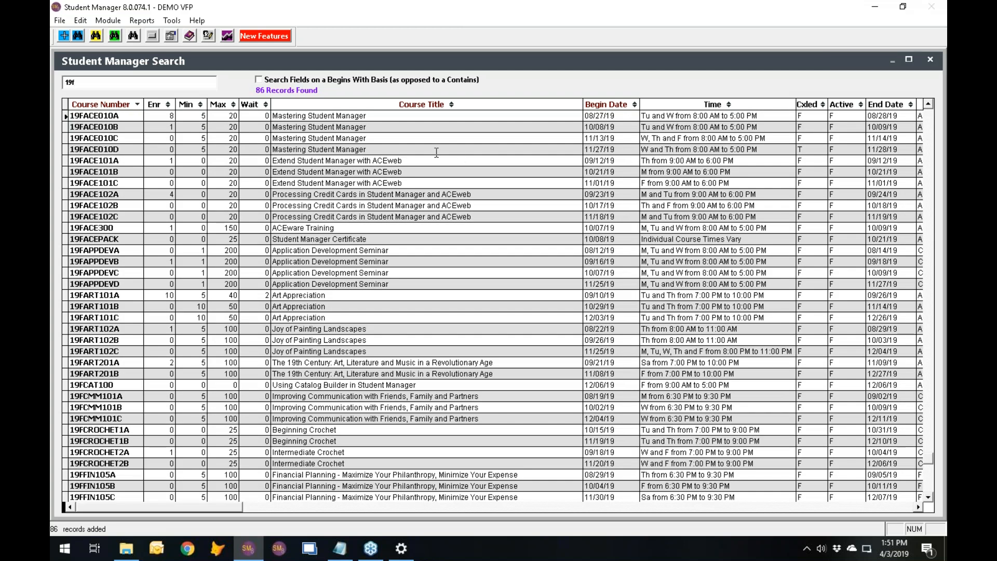
{"action": "left_click", "coordinate": [125, 151]}
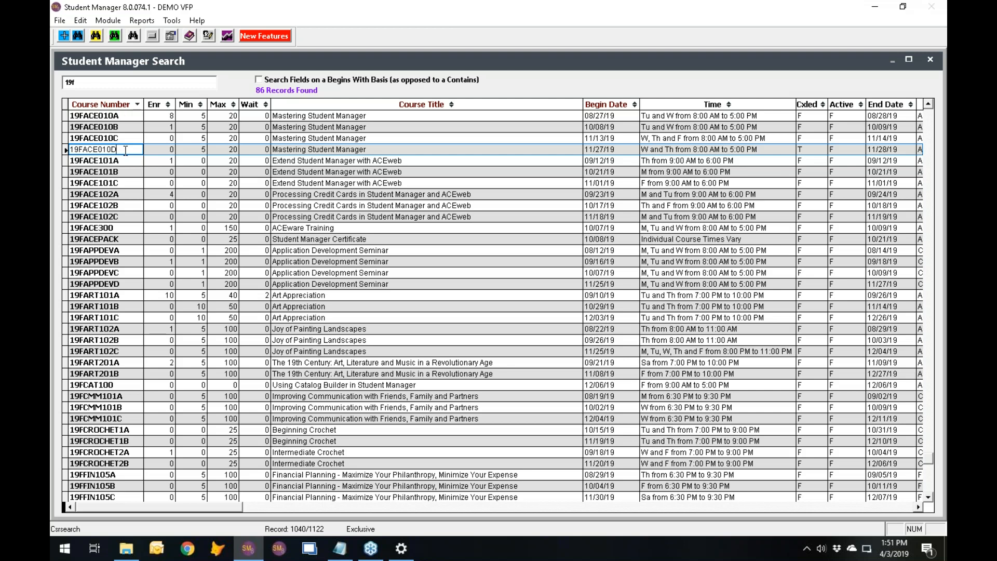
{"action": "double_click", "coordinate": [125, 151]}
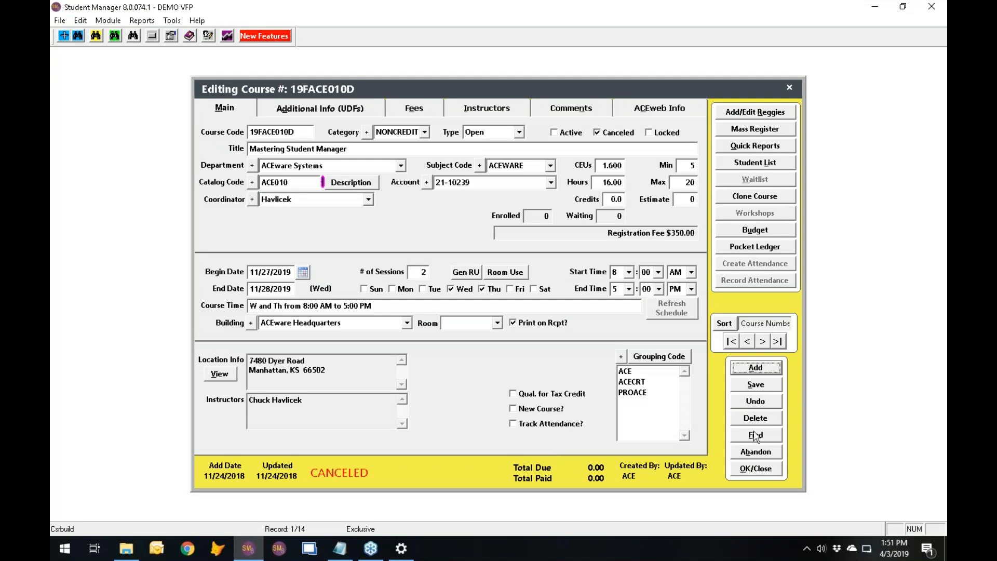
Search the courses for 19f, open course 19FAPPDEVD, Application Development Seminar, and review its room use schedule.
{"action": "left_click", "coordinate": [755, 435]}
{"action": "type", "text": "19f"}
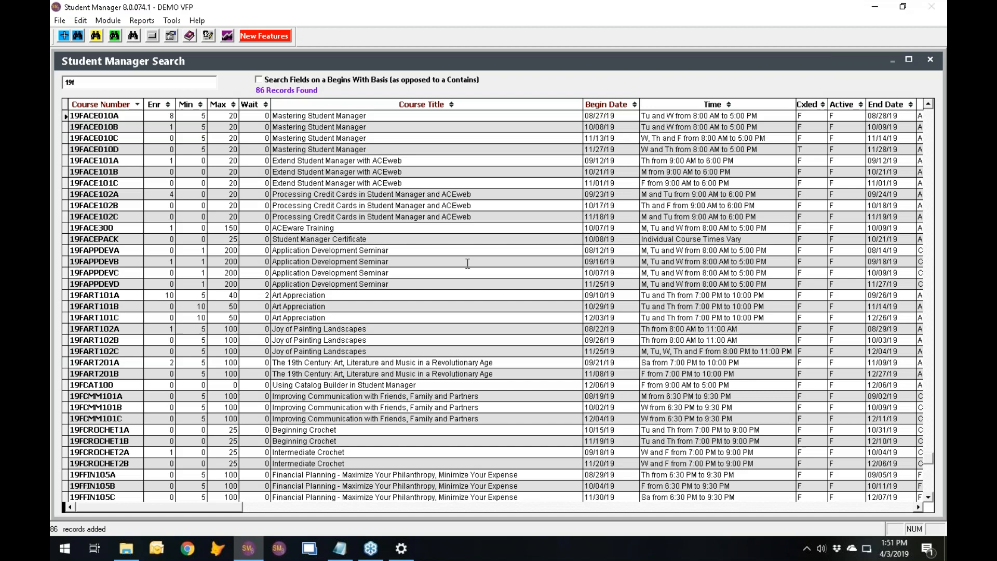
{"action": "left_click", "coordinate": [121, 284]}
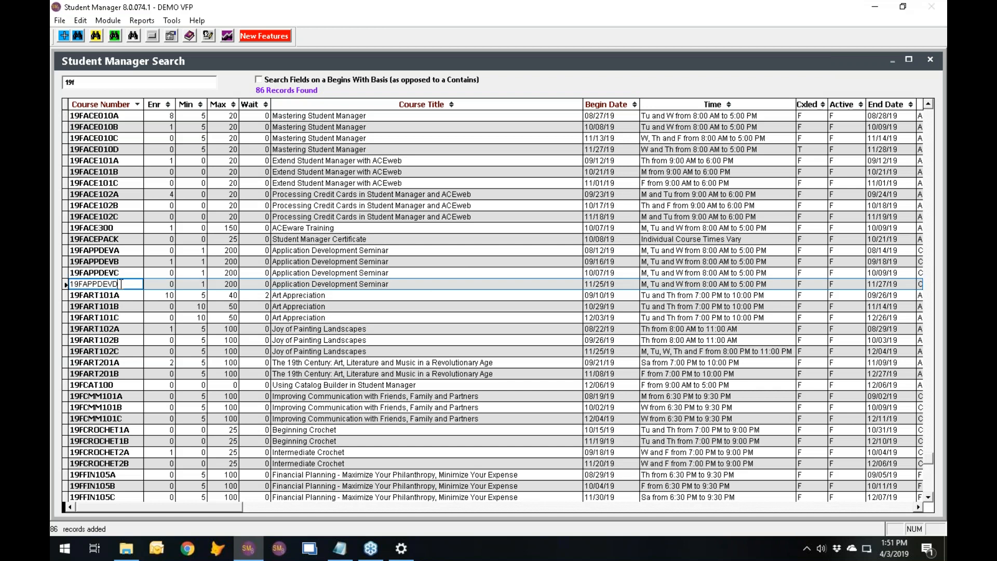
{"action": "double_click", "coordinate": [121, 284]}
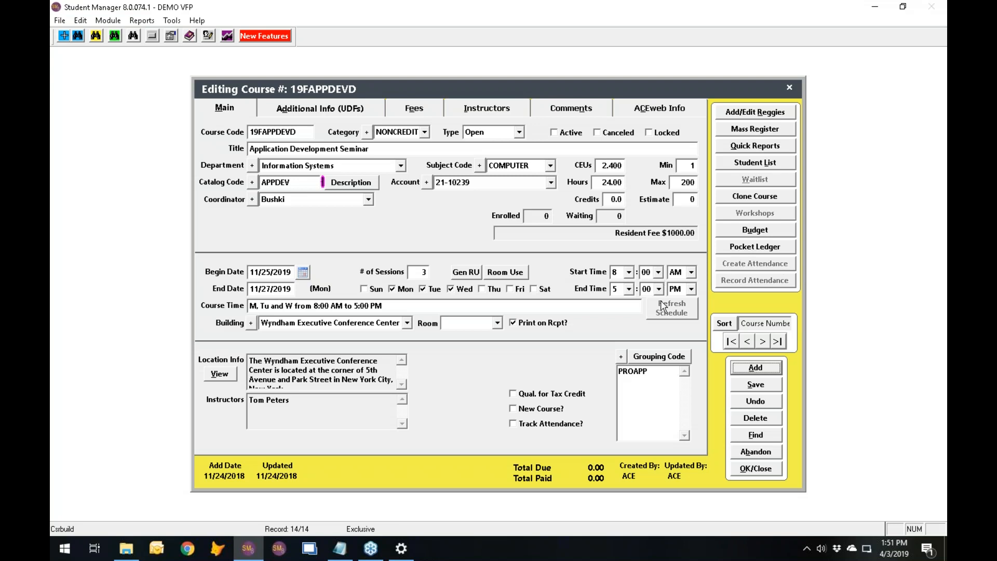
{"action": "left_click", "coordinate": [507, 273]}
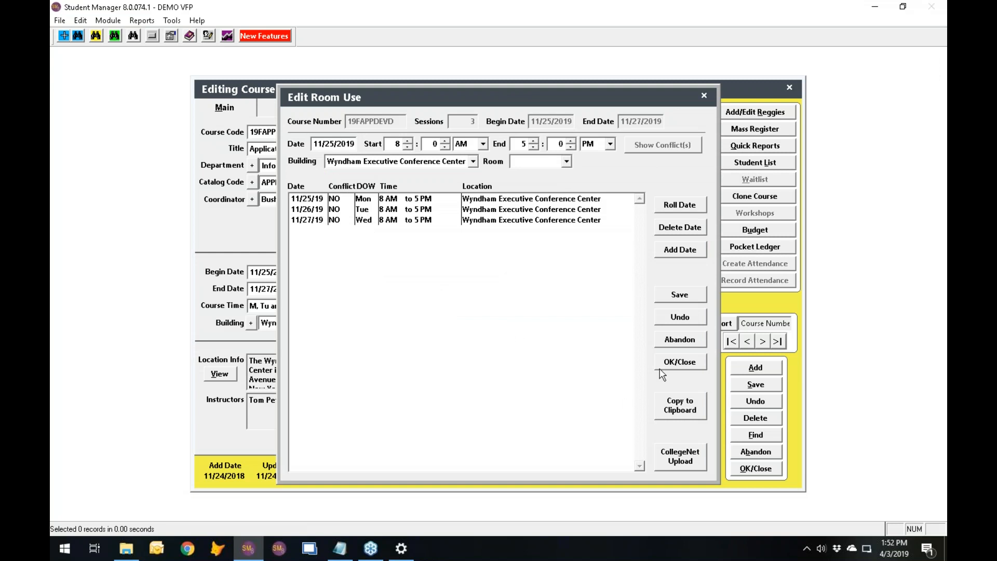
{"action": "left_click", "coordinate": [678, 367]}
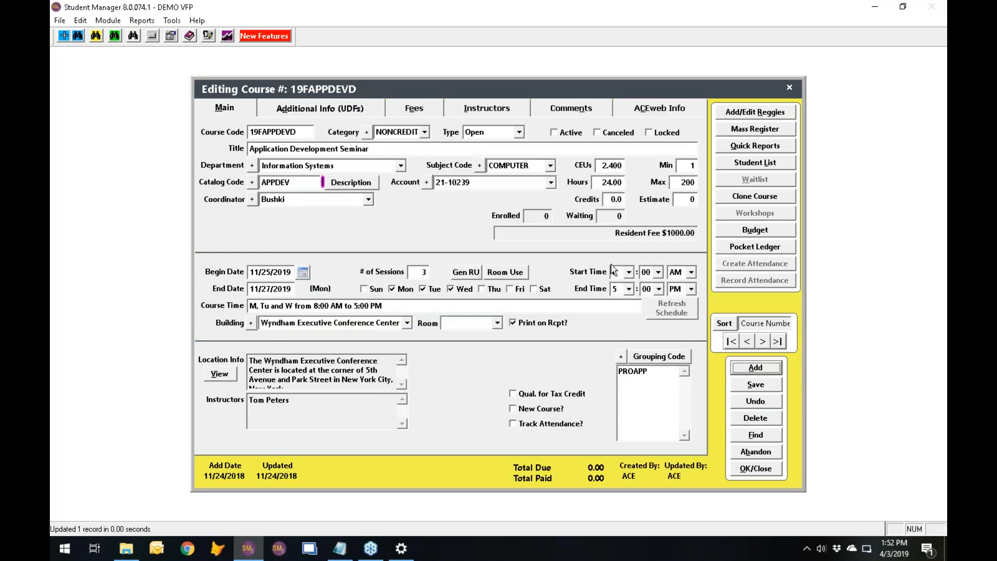
Set course 19FAPPDEVD to start at 8:00 PM and end at 10:00 PM, and refresh its schedule.
{"action": "left_click", "coordinate": [691, 272]}
{"action": "left_click", "coordinate": [682, 297]}
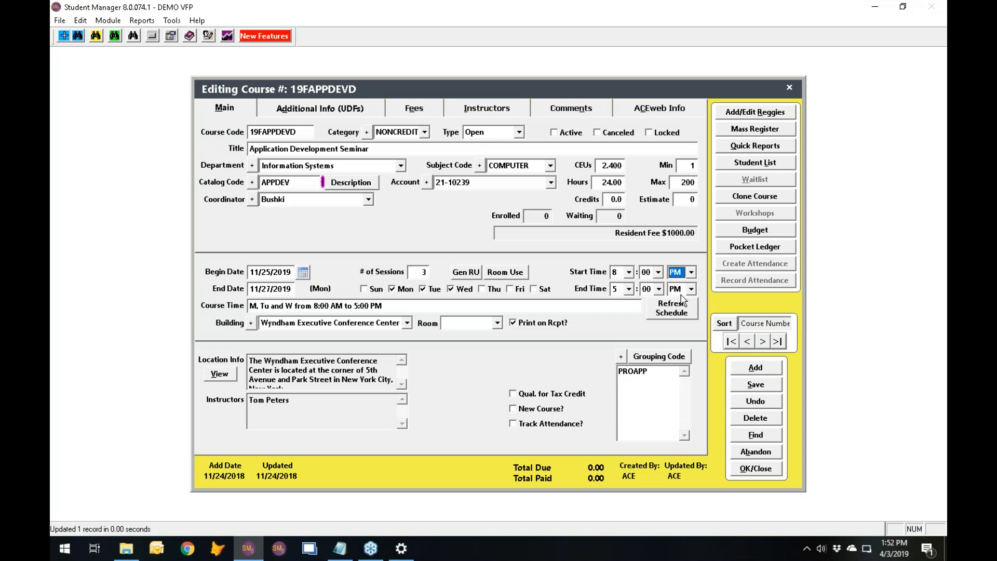
{"action": "left_click", "coordinate": [629, 289]}
{"action": "left_click", "coordinate": [617, 356]}
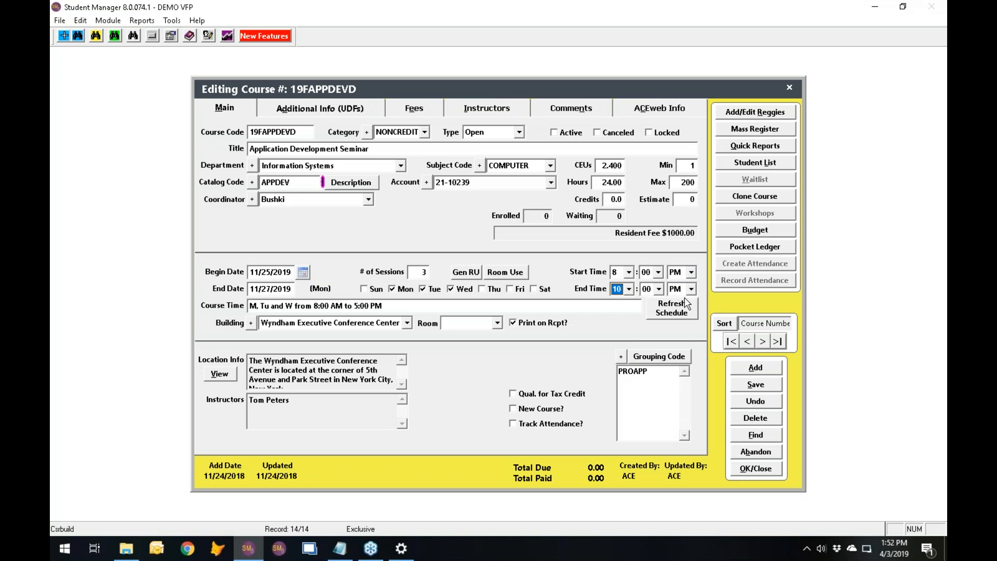
{"action": "left_click", "coordinate": [667, 312]}
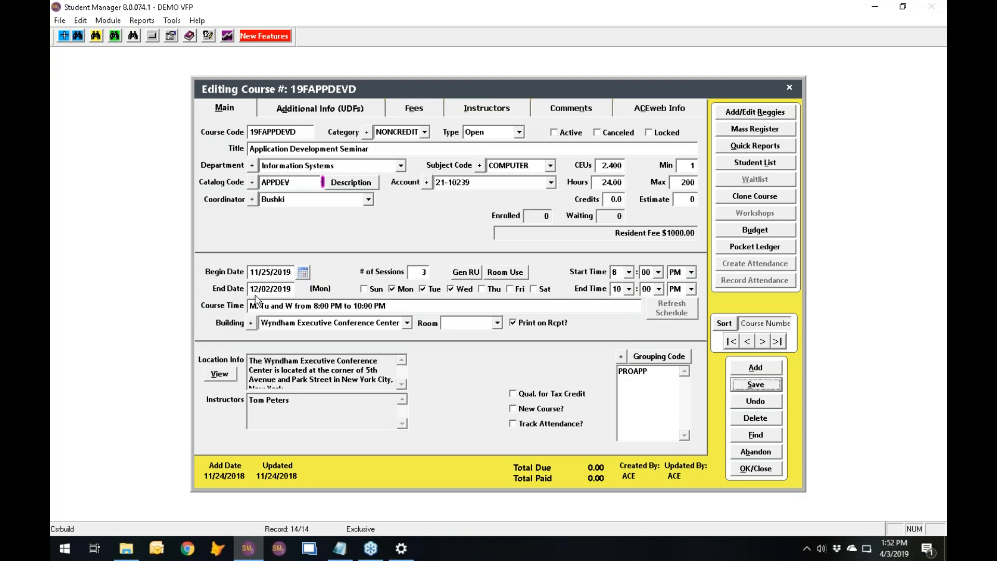
Save the evening schedule with the instructor venue information updated, and review the course's room use dates.
{"action": "left_click", "coordinate": [506, 275]}
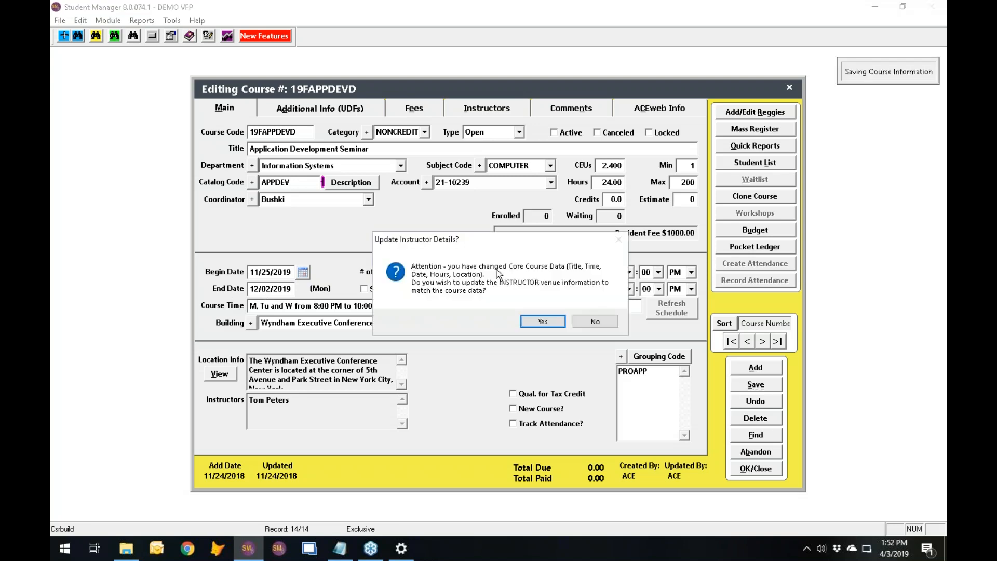
{"action": "left_click", "coordinate": [549, 322]}
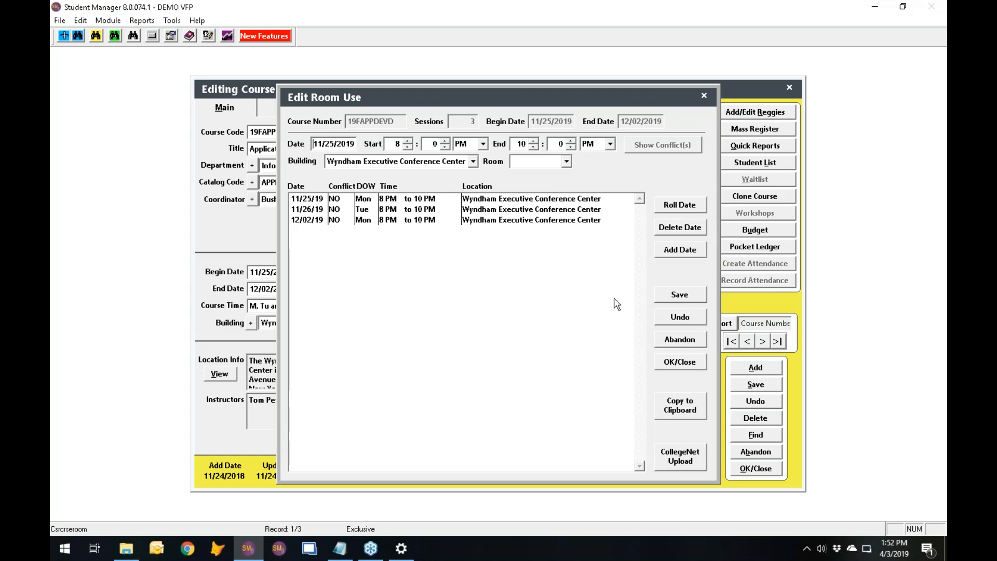
{"action": "left_click", "coordinate": [679, 362]}
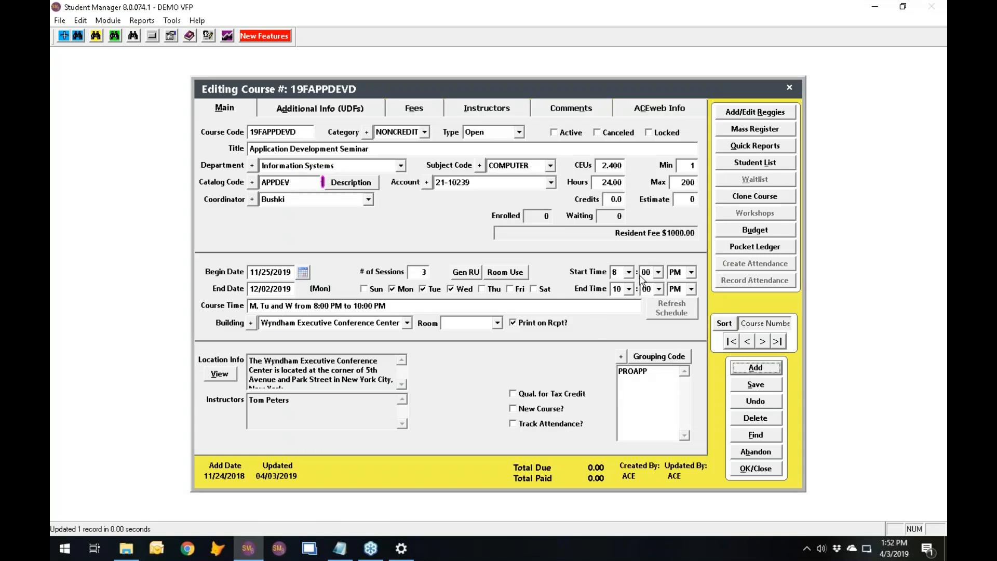
Switch the course's start and end times to AM, giving 8:00 AM to 10:00 AM, and refresh its schedule.
{"action": "left_click", "coordinate": [692, 272]}
{"action": "left_click", "coordinate": [678, 286]}
{"action": "left_click", "coordinate": [692, 289]}
{"action": "left_click", "coordinate": [687, 303]}
{"action": "left_click", "coordinate": [675, 314]}
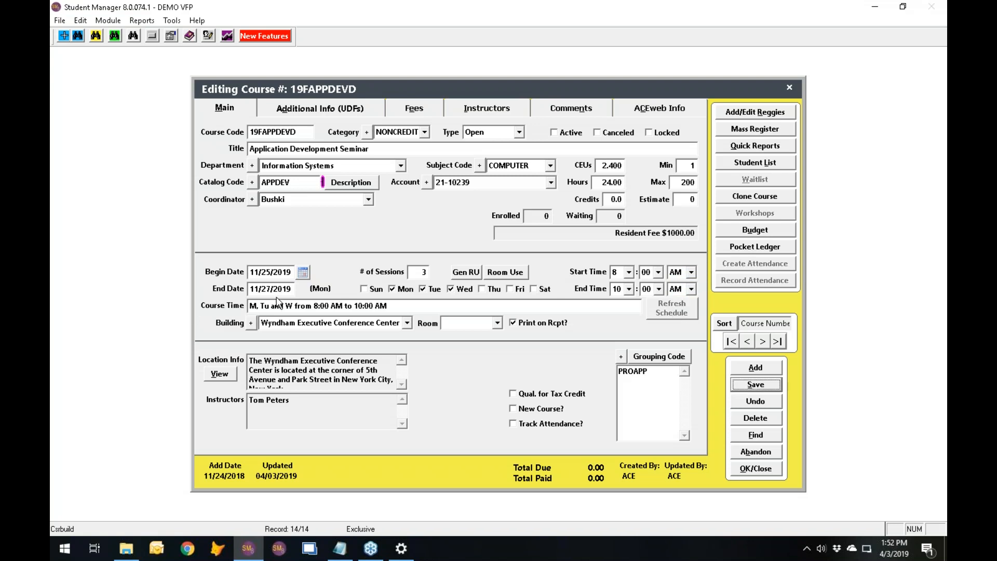
Save the morning schedule with updated instructor information, dismiss the room conflict list, and review the room use dates.
{"action": "key", "text": "Return"}
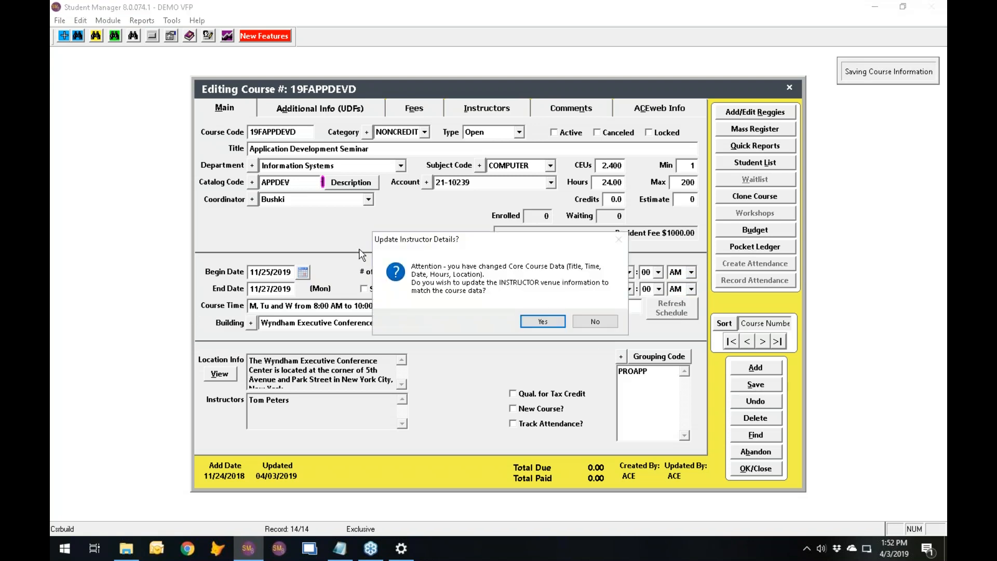
{"action": "left_click", "coordinate": [556, 323]}
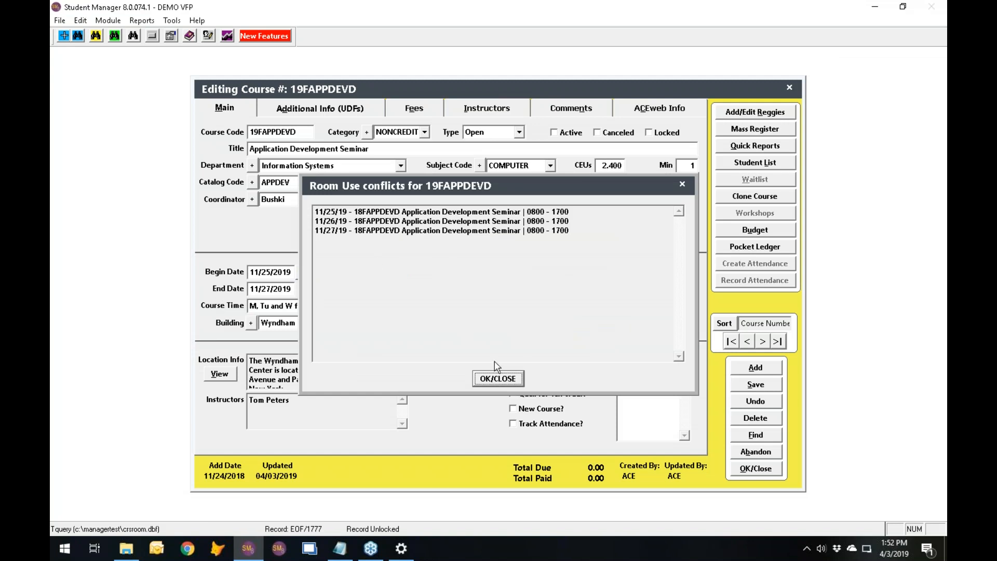
{"action": "left_click", "coordinate": [497, 380]}
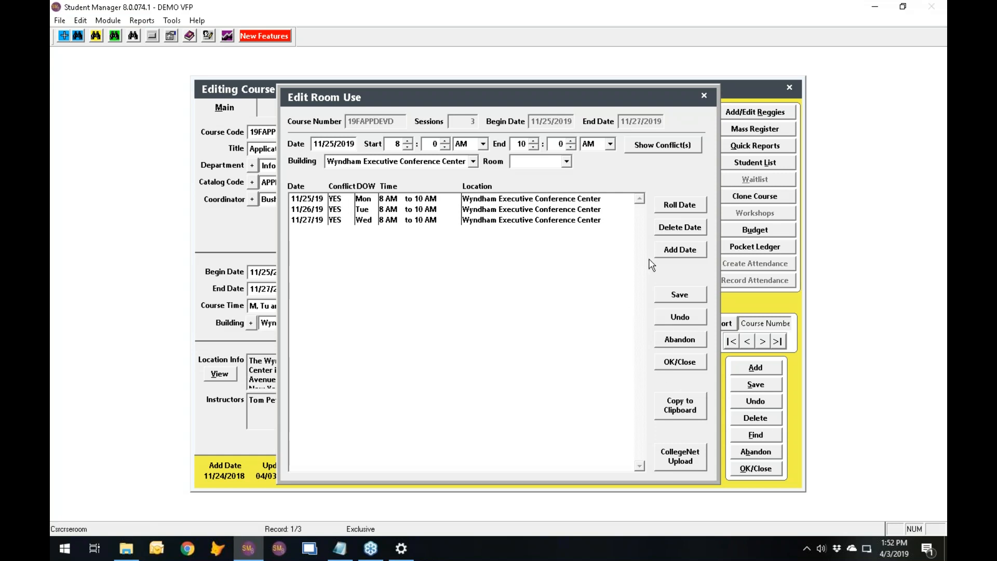
{"action": "left_click", "coordinate": [675, 363]}
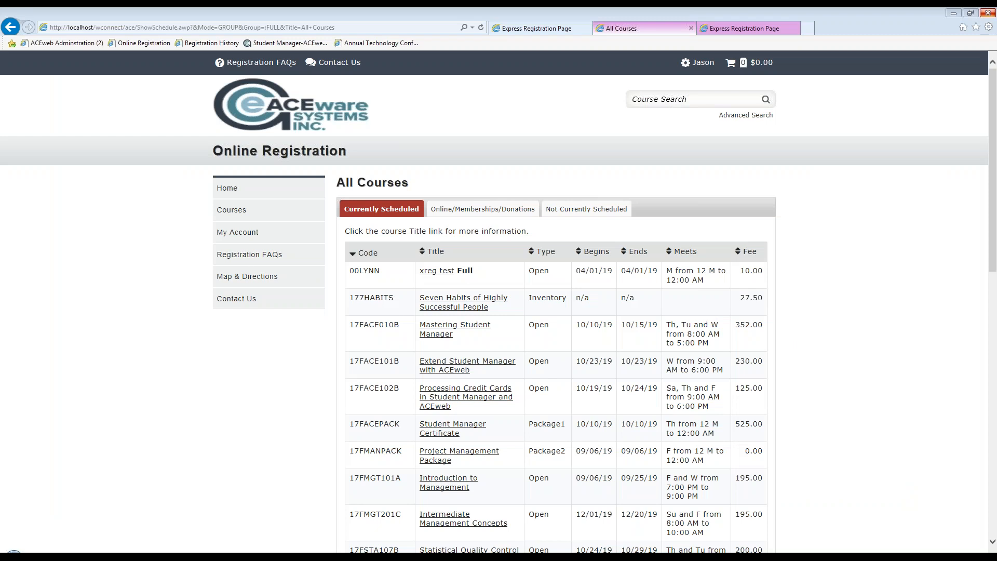
In a new Internet Explorer tab, open the ACEWEB.INI settings from ACEweb Administration, logging on with a saved staff user ID and password.
{"action": "mouse_move", "coordinate": [423, 302]}
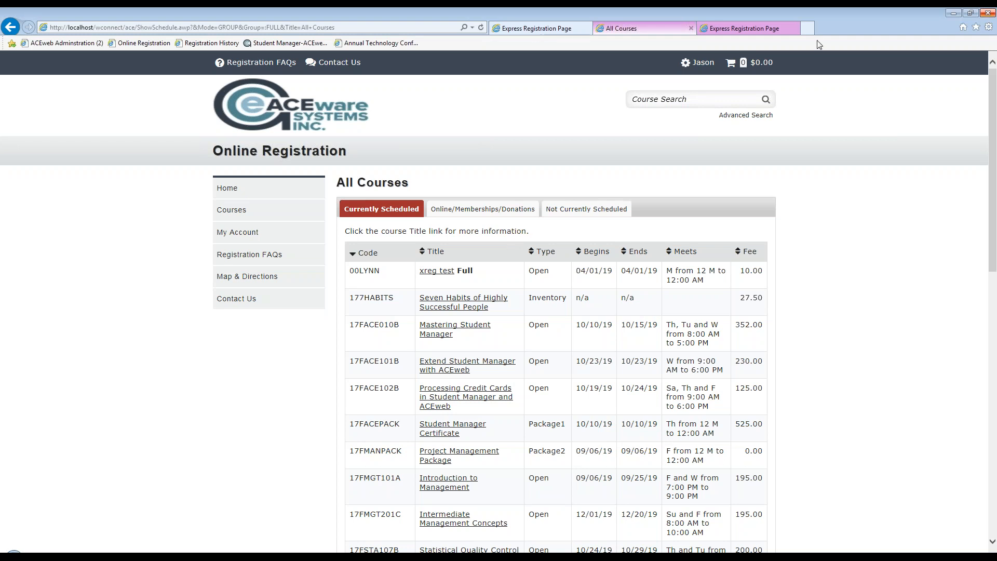
{"action": "left_click", "coordinate": [808, 28]}
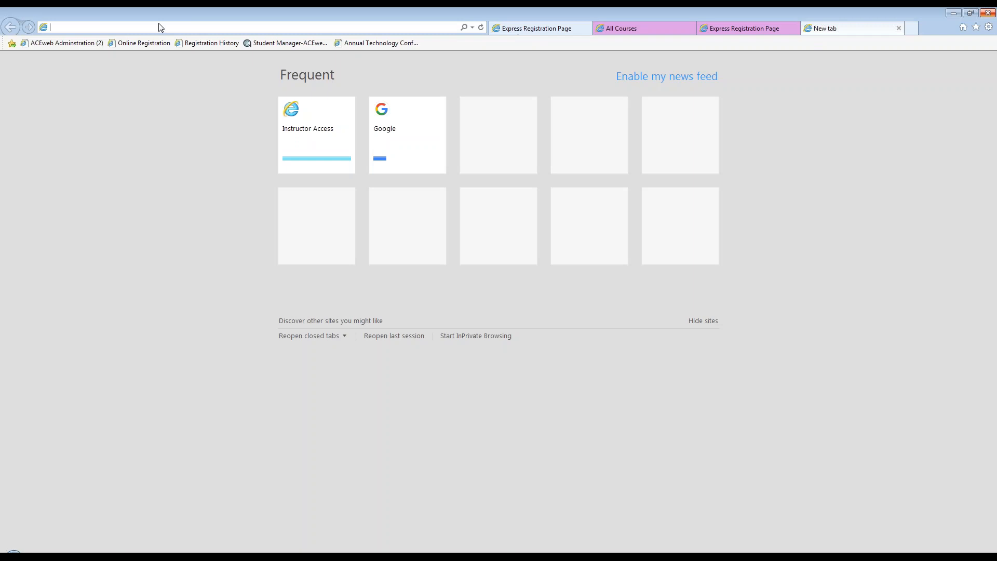
{"action": "left_click", "coordinate": [64, 43]}
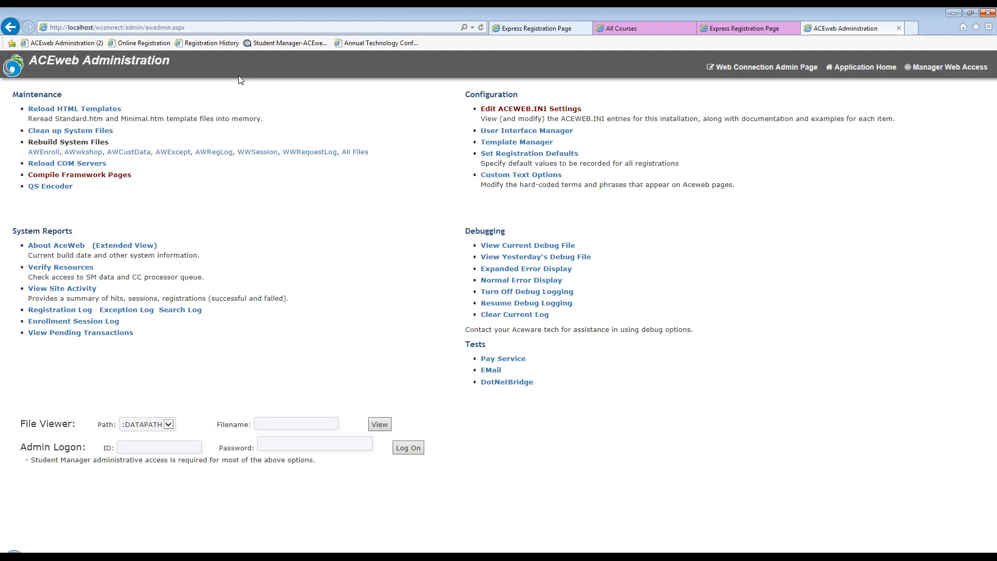
{"action": "left_click", "coordinate": [526, 109]}
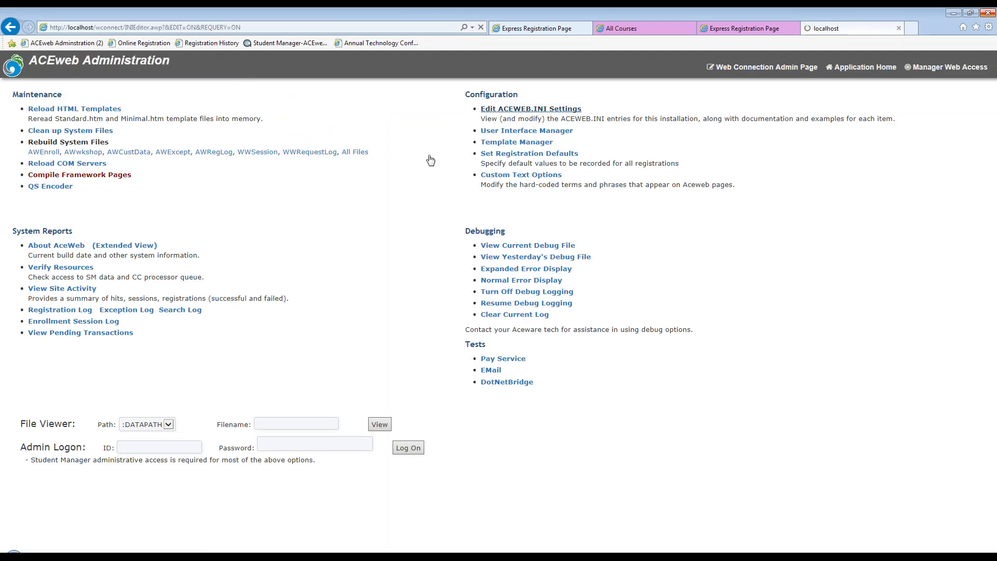
{"action": "left_click", "coordinate": [283, 225]}
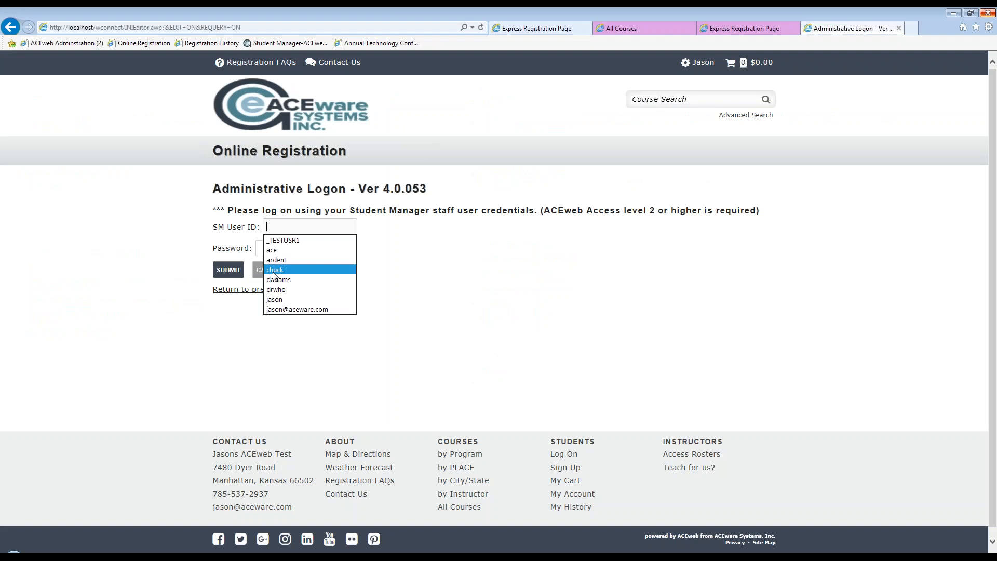
{"action": "left_click", "coordinate": [275, 289]}
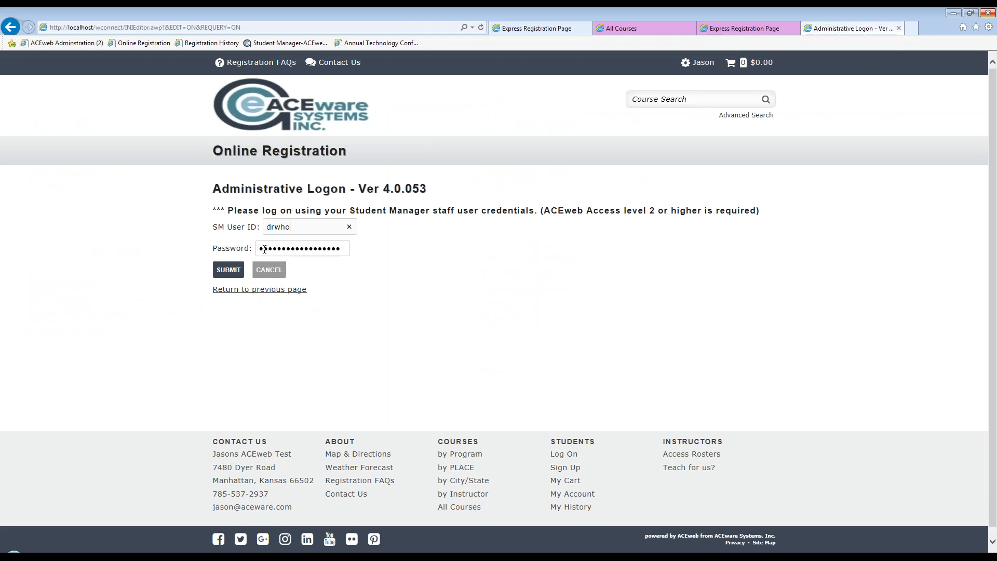
{"action": "left_click", "coordinate": [230, 271]}
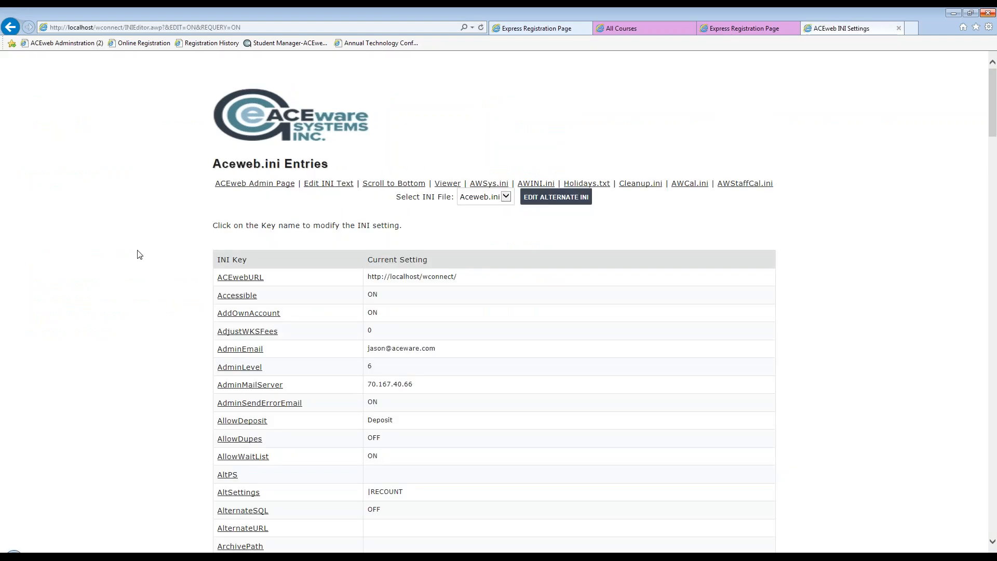
Open the DebugFlag setting from the Aceweb.ini entries for editing.
{"action": "scroll", "coordinate": [152, 255], "scroll_direction": "down", "scroll_amount": 3}
{"action": "scroll", "coordinate": [415, 261], "scroll_direction": "down", "scroll_amount": 3}
{"action": "scroll", "coordinate": [415, 261], "scroll_direction": "down", "scroll_amount": 3}
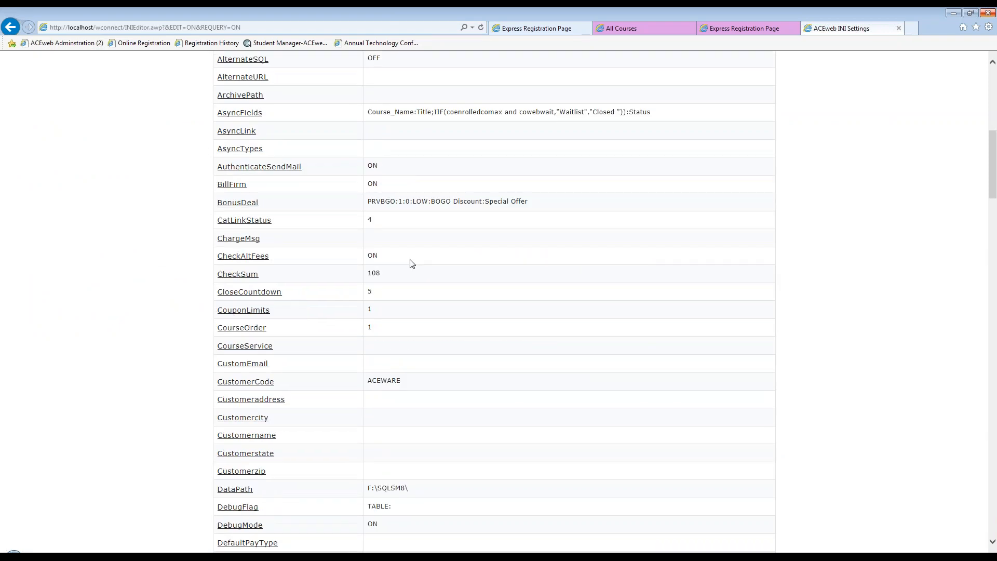
{"action": "scroll", "coordinate": [412, 264], "scroll_direction": "down", "scroll_amount": 2}
{"action": "scroll", "coordinate": [413, 265], "scroll_direction": "down", "scroll_amount": 2}
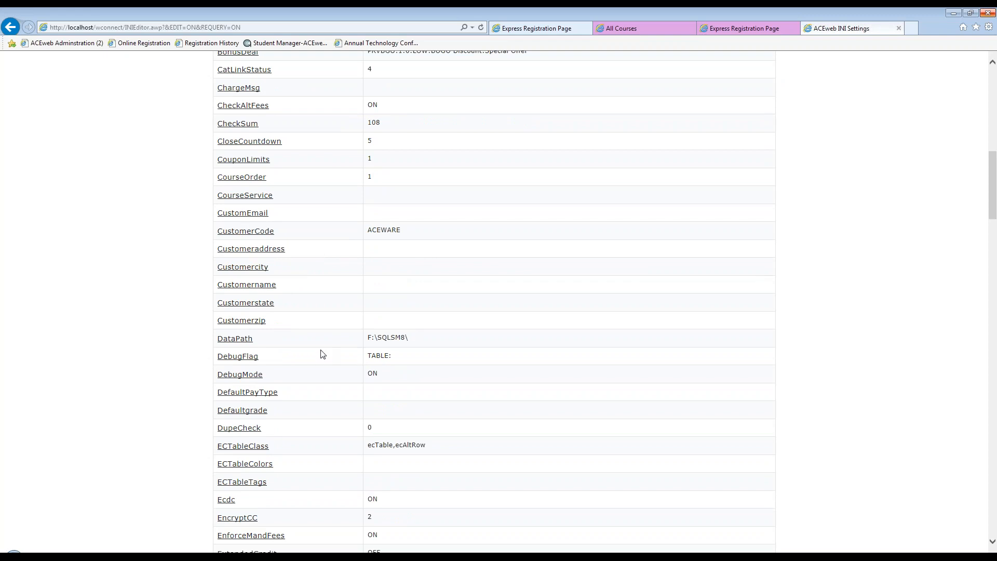
{"action": "left_click", "coordinate": [239, 357]}
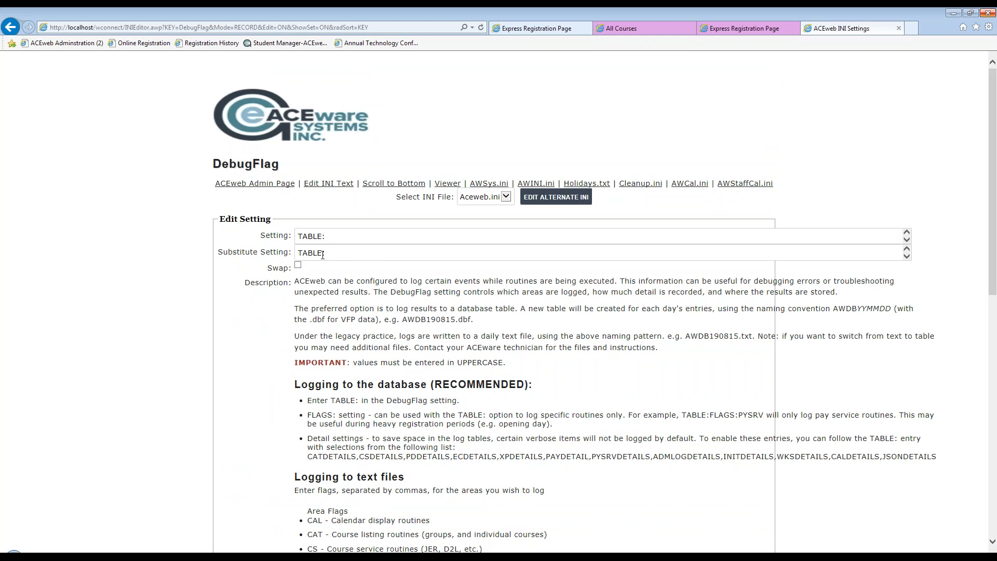
Enter TABLE:FLAGS:PYSRV as DebugFlag's substitute setting and review the available area flags.
{"action": "left_click_drag", "start_coordinate": [335, 252], "coordinate": [244, 243]}
{"action": "key", "text": "End"}
{"action": "scroll", "coordinate": [288, 418], "scroll_direction": "down", "scroll_amount": 3}
{"action": "type", "text": "FLAGS"}
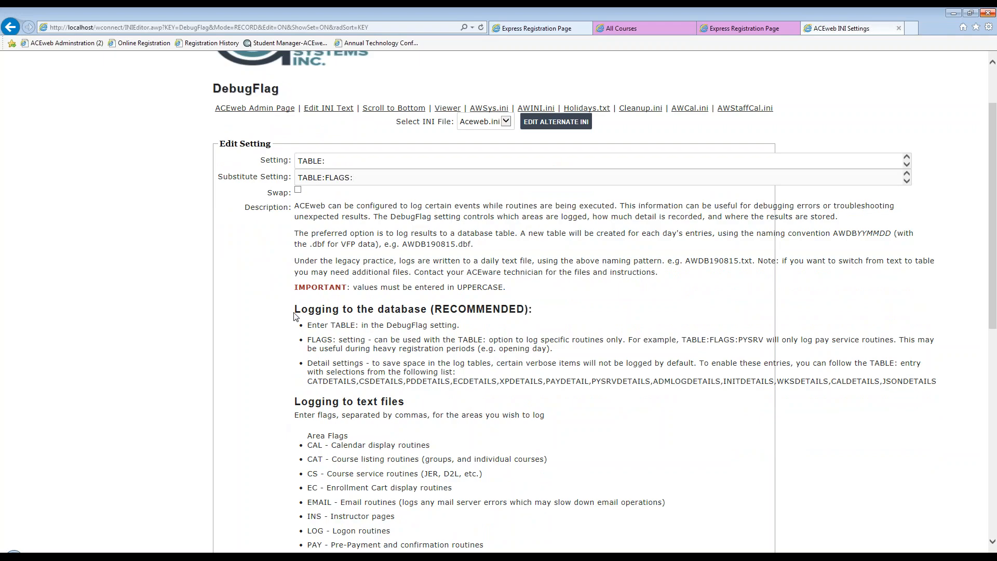
{"action": "type", "text": ":PYSRV"}
{"action": "scroll", "coordinate": [299, 354], "scroll_direction": "down", "scroll_amount": 12}
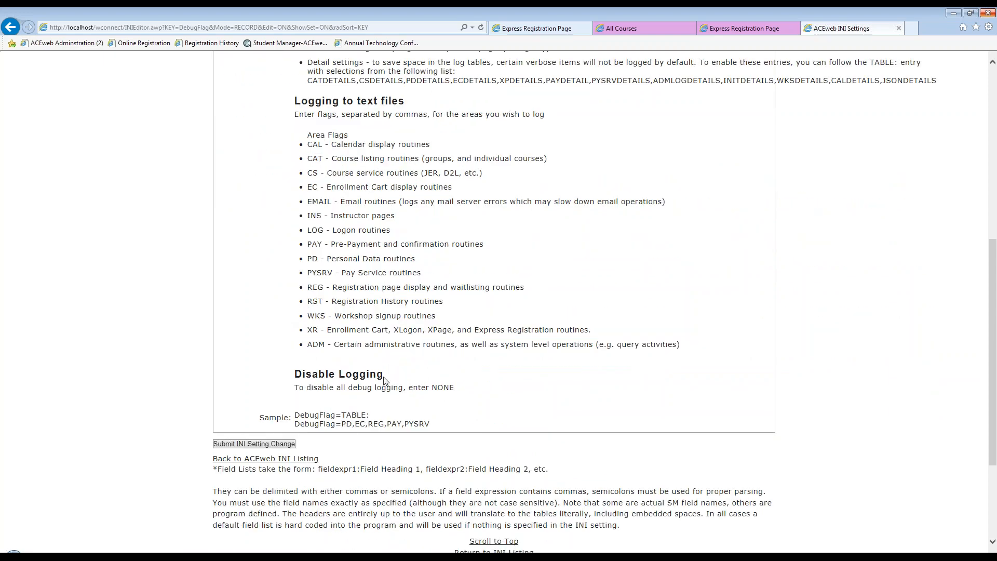
{"action": "scroll", "coordinate": [387, 381], "scroll_direction": "up", "scroll_amount": 9}
{"action": "scroll", "coordinate": [389, 178], "scroll_direction": "up", "scroll_amount": 3}
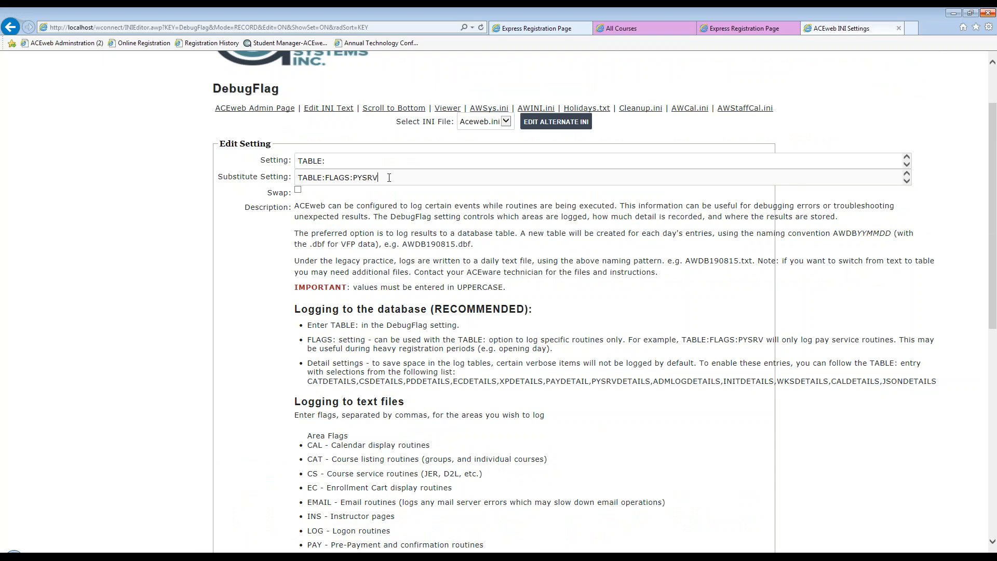
Try to extend DebugFlag's substitute setting to TABLE:FLAGS:PYSRVDETAILS without the Swap option, and return to the INI listing.
{"action": "left_click", "coordinate": [389, 178]}
{"action": "type", "text": "DETAILS"}
{"action": "left_click_drag", "start_coordinate": [298, 177], "coordinate": [323, 177]}
{"action": "left_click", "coordinate": [331, 178]}
{"action": "left_click_drag", "start_coordinate": [331, 178], "coordinate": [411, 178]}
{"action": "left_click", "coordinate": [414, 178]}
{"action": "left_click_drag", "start_coordinate": [405, 181], "coordinate": [353, 180]}
{"action": "left_click", "coordinate": [427, 181]}
{"action": "scroll", "coordinate": [358, 369], "scroll_direction": "down", "scroll_amount": 8}
{"action": "scroll", "coordinate": [256, 285], "scroll_direction": "up", "scroll_amount": 9}
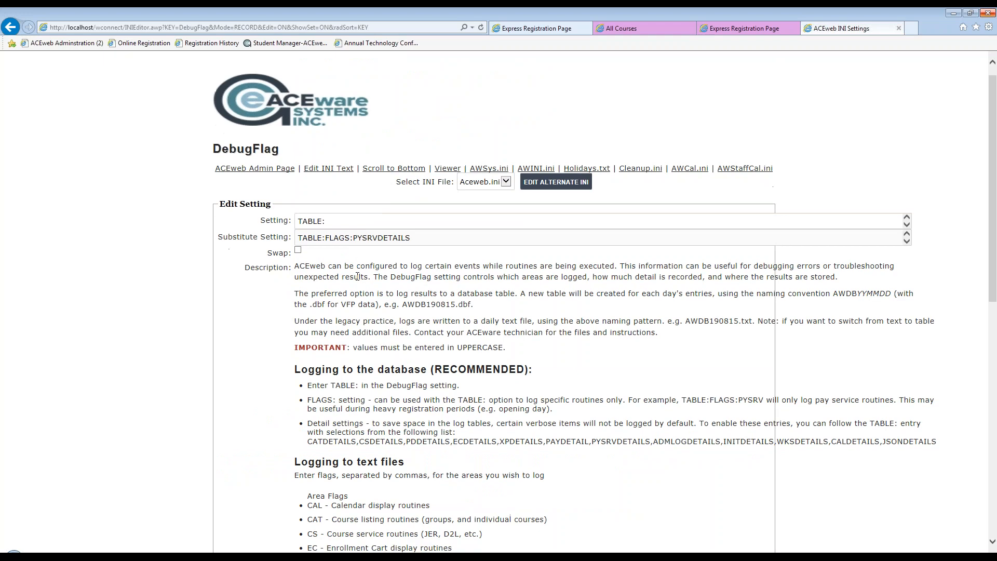
{"action": "scroll", "coordinate": [358, 276], "scroll_direction": "down", "scroll_amount": 10}
{"action": "left_click", "coordinate": [254, 349]}
Reopen the DebugFlag setting and enter TABLE:FLAGS:PYSRVDETAILS as its substitute setting.
{"action": "scroll", "coordinate": [366, 311], "scroll_direction": "down", "scroll_amount": 10}
{"action": "left_click", "coordinate": [240, 357]}
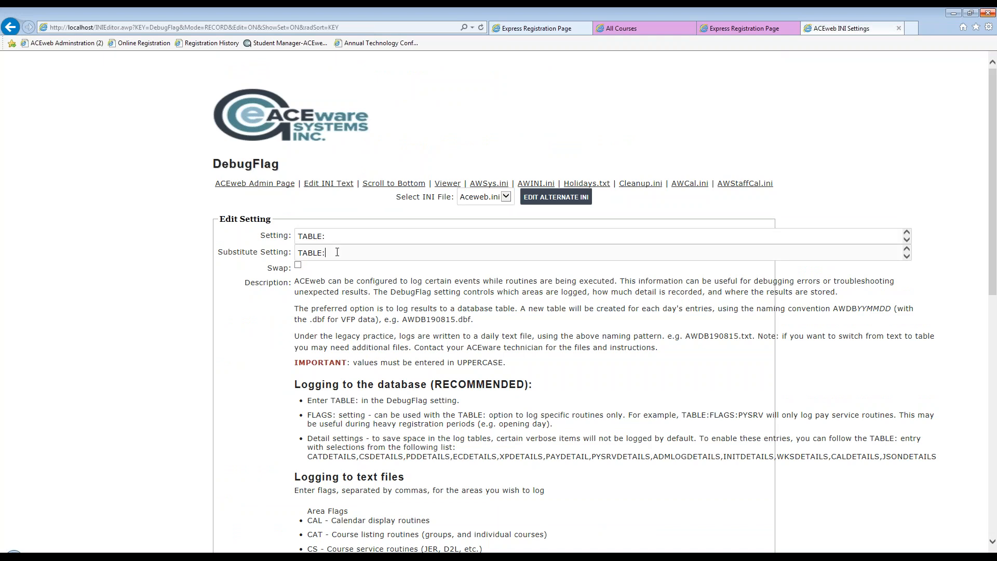
{"action": "left_click", "coordinate": [337, 252]}
{"action": "type", "text": "FLAGS:PYSRVDETAILS"}
Enable Swap for DebugFlag, submit the INI setting change, and check the DebugFlag value in the Aceweb.ini listing.
{"action": "double_click", "coordinate": [304, 239]}
{"action": "left_click", "coordinate": [365, 232]}
{"action": "left_click", "coordinate": [298, 266]}
{"action": "key", "text": "Tab"}
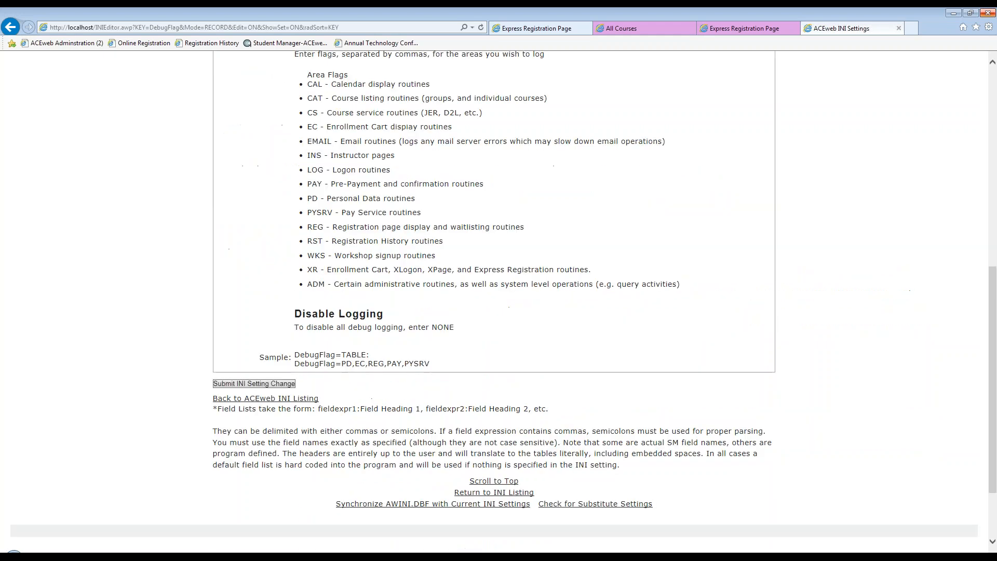
{"action": "key", "text": "Return"}
{"action": "scroll", "coordinate": [395, 371], "scroll_direction": "down", "scroll_amount": 10}
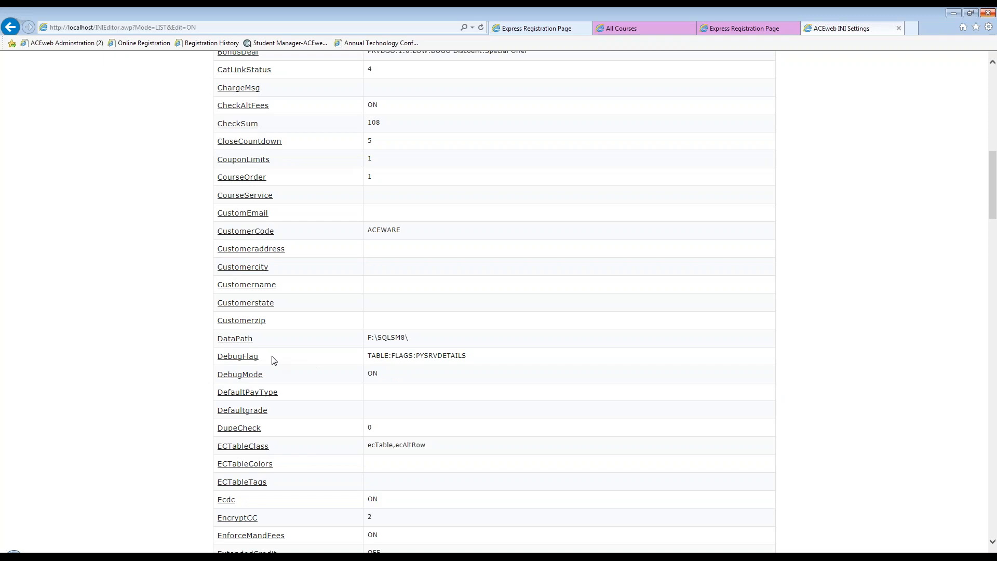
{"action": "left_click_drag", "start_coordinate": [474, 356], "coordinate": [365, 353]}
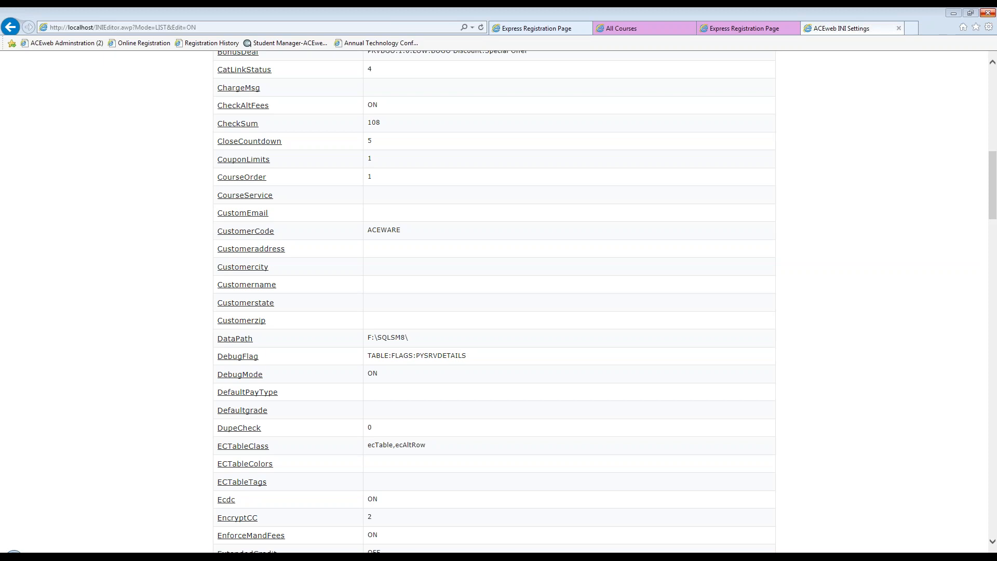
Look through the remaining Aceweb.ini entries and open the TranscriptFields setting to read its description.
{"action": "scroll", "coordinate": [523, 311], "scroll_direction": "down", "scroll_amount": 10}
{"action": "scroll", "coordinate": [492, 328], "scroll_direction": "up", "scroll_amount": 5}
{"action": "scroll", "coordinate": [499, 341], "scroll_direction": "down", "scroll_amount": 20}
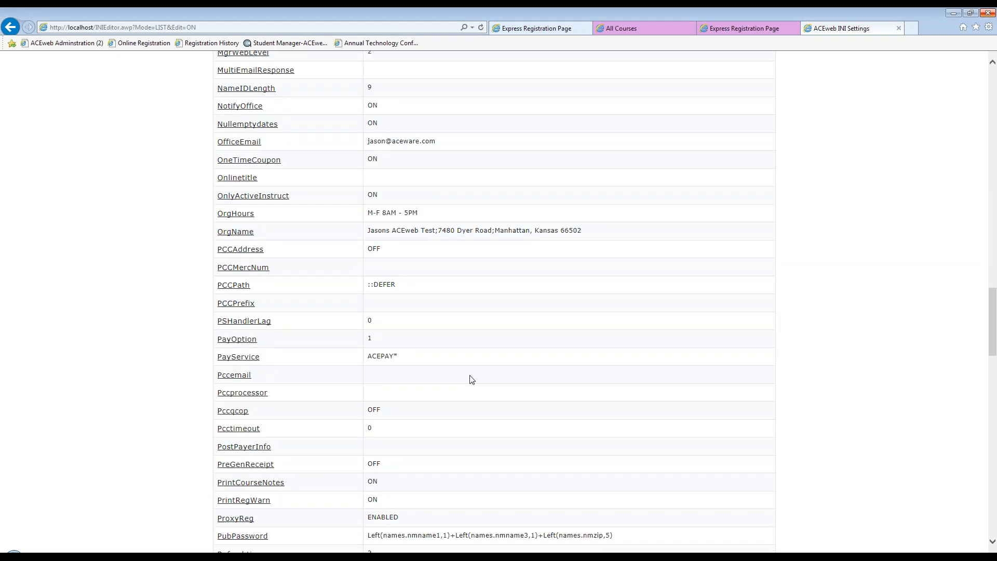
{"action": "scroll", "coordinate": [425, 321], "scroll_direction": "down", "scroll_amount": 3}
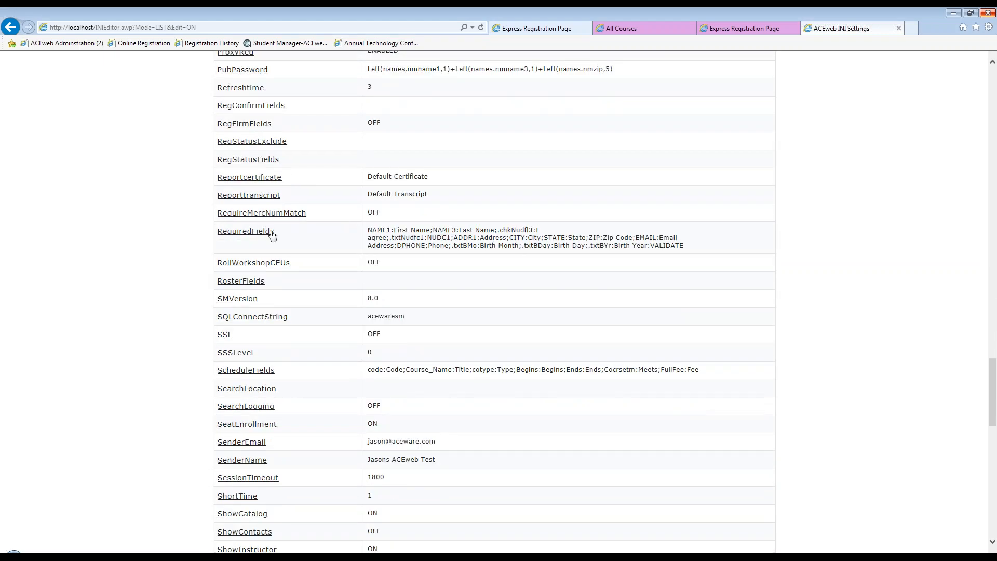
{"action": "scroll", "coordinate": [389, 291], "scroll_direction": "down", "scroll_amount": 15}
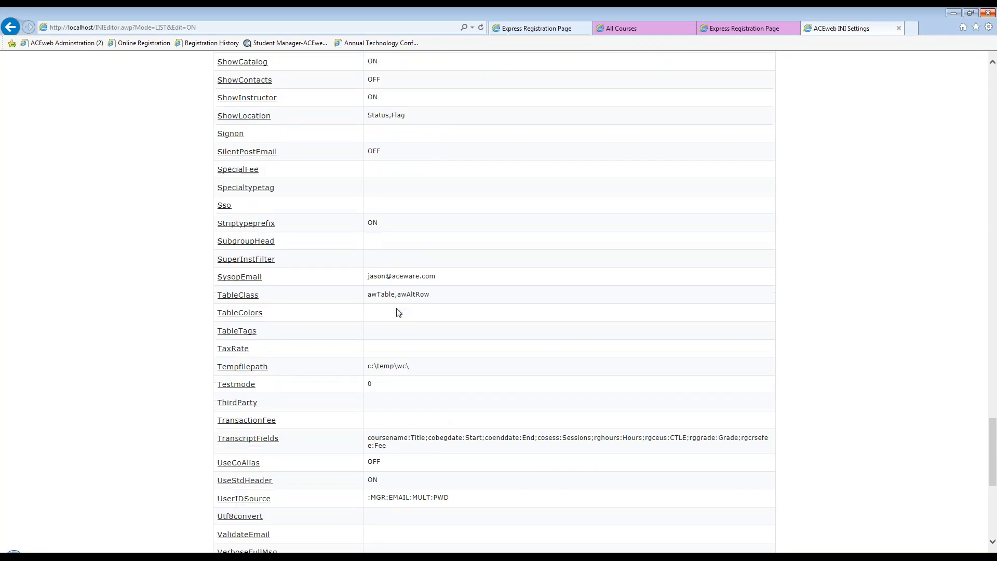
{"action": "scroll", "coordinate": [390, 291], "scroll_direction": "up", "scroll_amount": 8}
{"action": "scroll", "coordinate": [428, 407], "scroll_direction": "down", "scroll_amount": 5}
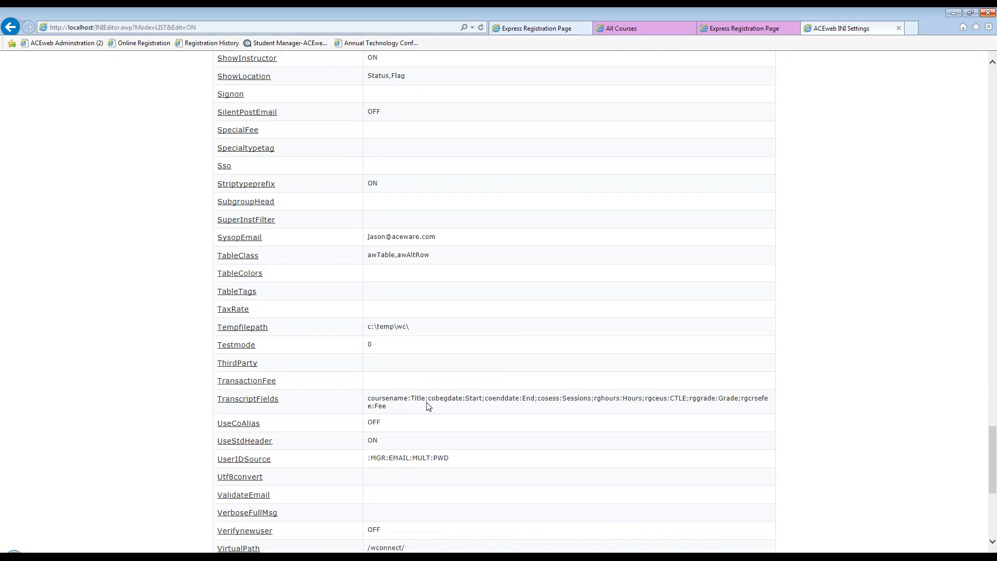
{"action": "left_click", "coordinate": [239, 409]}
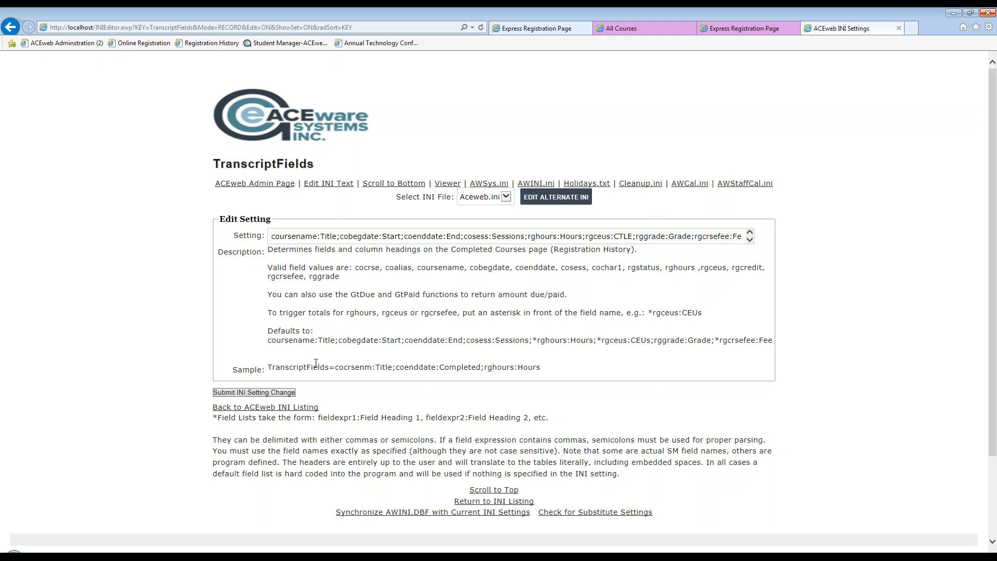
Open the Aceweb.ini contents as editable text and find the DataPath and DebugFlag lines in the Acecode section.
{"action": "left_click", "coordinate": [336, 184]}
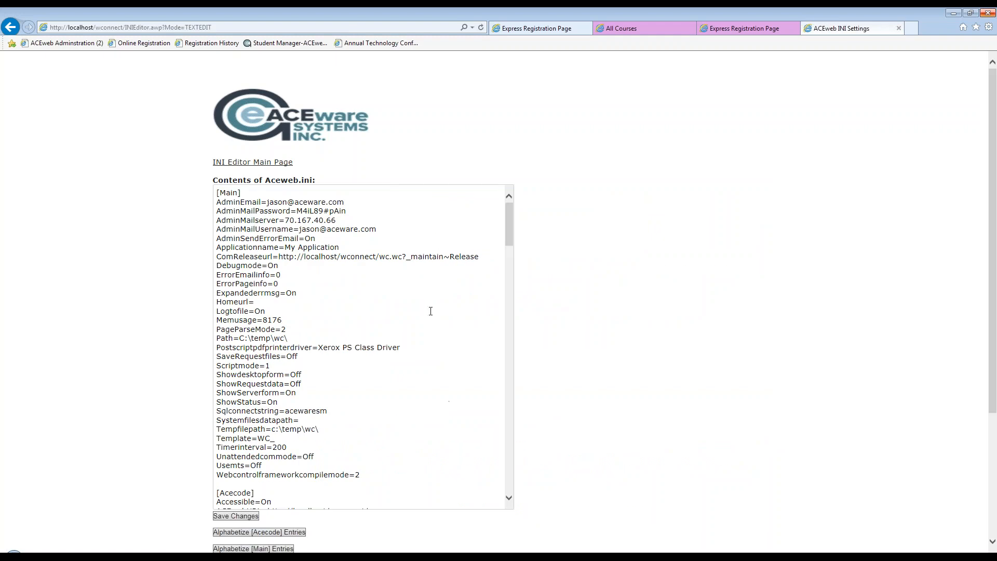
{"action": "scroll", "coordinate": [423, 295], "scroll_direction": "down", "scroll_amount": 4}
{"action": "scroll", "coordinate": [338, 293], "scroll_direction": "down", "scroll_amount": 5}
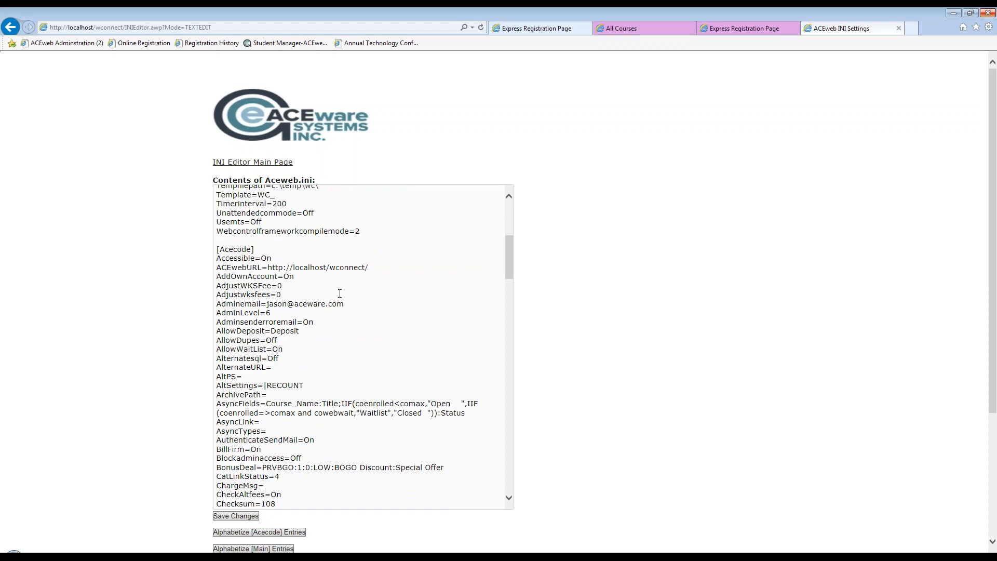
{"action": "scroll", "coordinate": [340, 293], "scroll_direction": "down", "scroll_amount": 9}
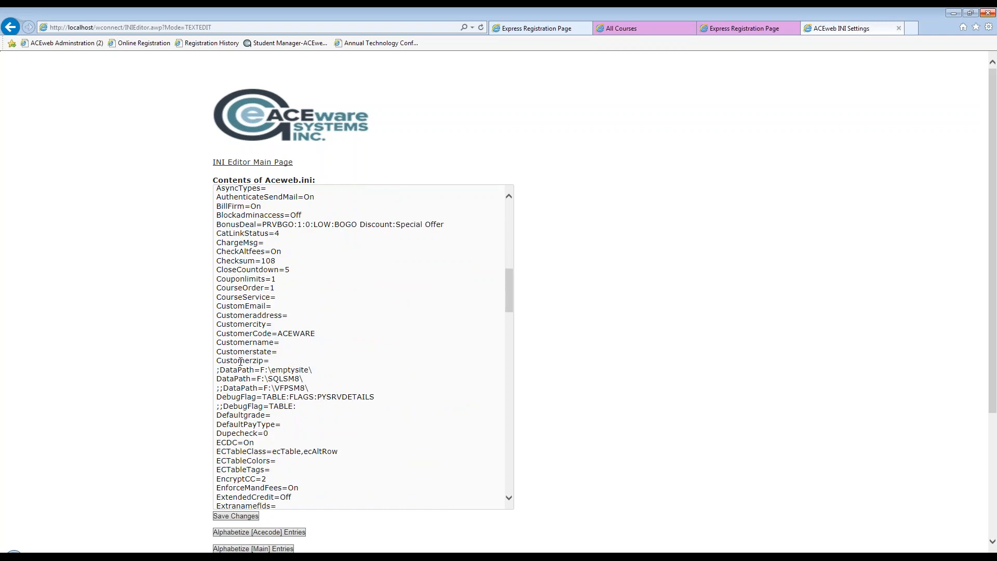
{"action": "scroll", "coordinate": [240, 362], "scroll_direction": "down", "scroll_amount": 2}
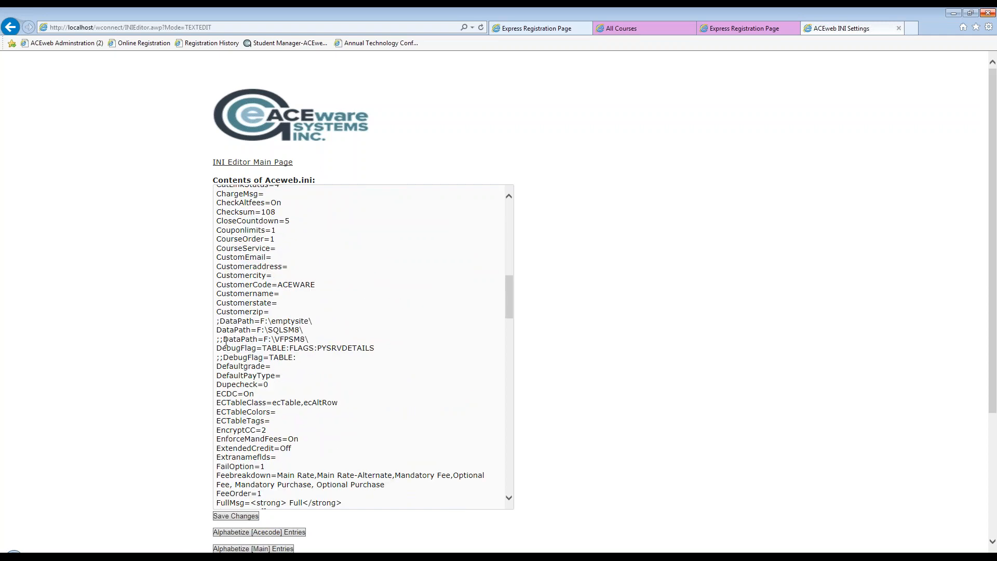
Examine the semicolon-prefixed DataPath and DebugFlag lines, highlighting ;DataPath=F:\emptysite\ as the example.
{"action": "left_click", "coordinate": [220, 356]}
{"action": "left_click", "coordinate": [219, 322]}
{"action": "left_click_drag", "start_coordinate": [314, 321], "coordinate": [218, 325]}
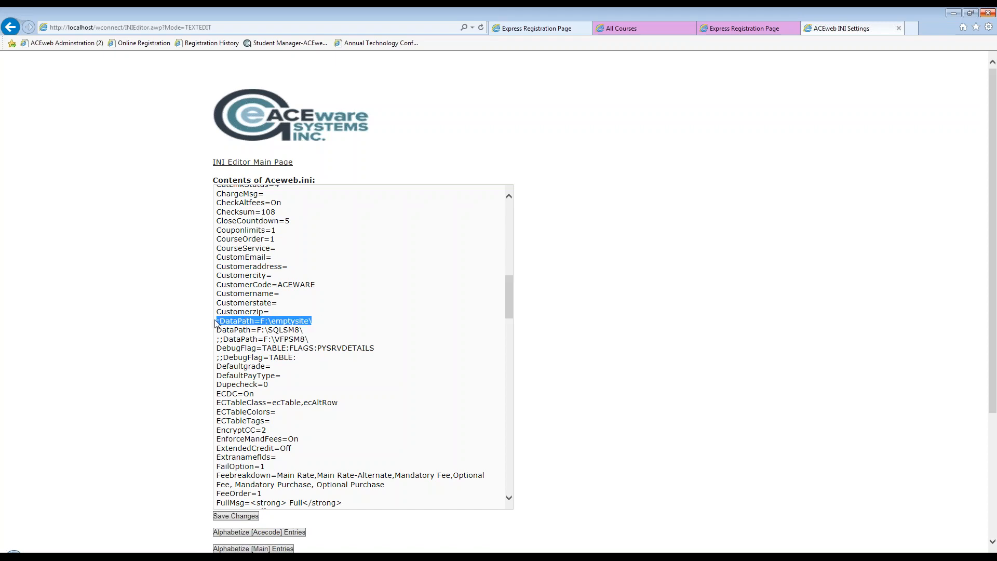
{"action": "left_click", "coordinate": [310, 327]}
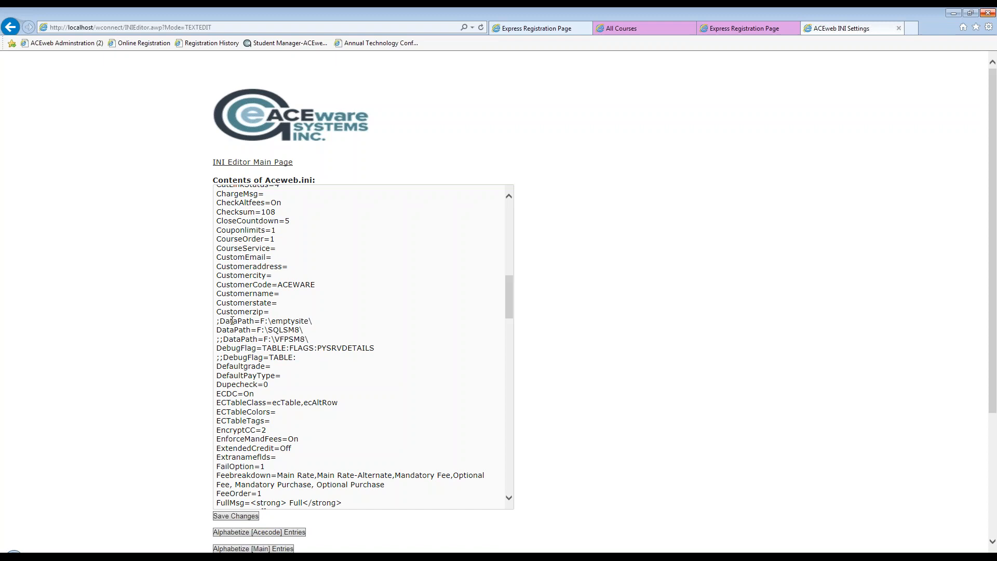
{"action": "left_click_drag", "start_coordinate": [319, 322], "coordinate": [218, 323]}
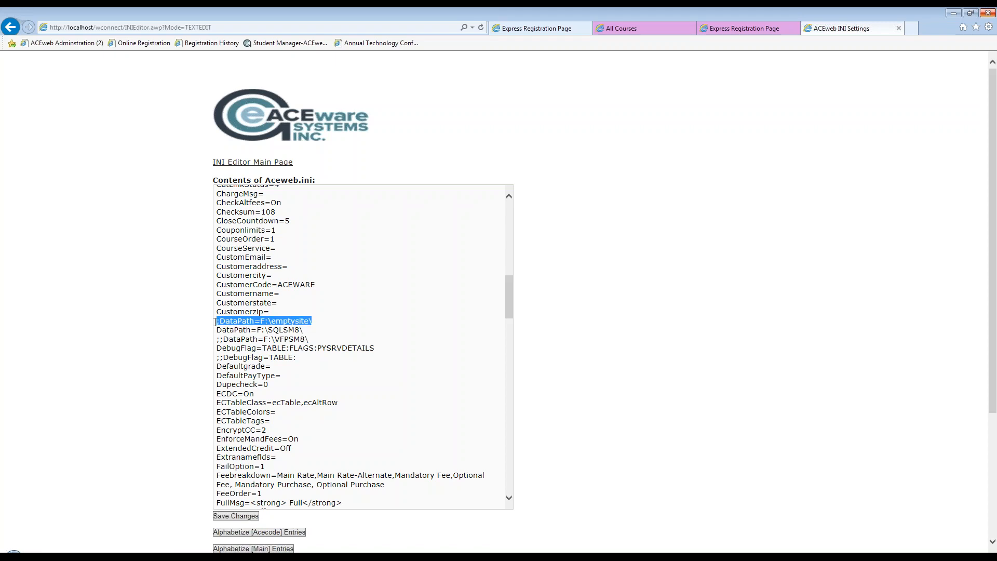
{"action": "left_click", "coordinate": [282, 348]}
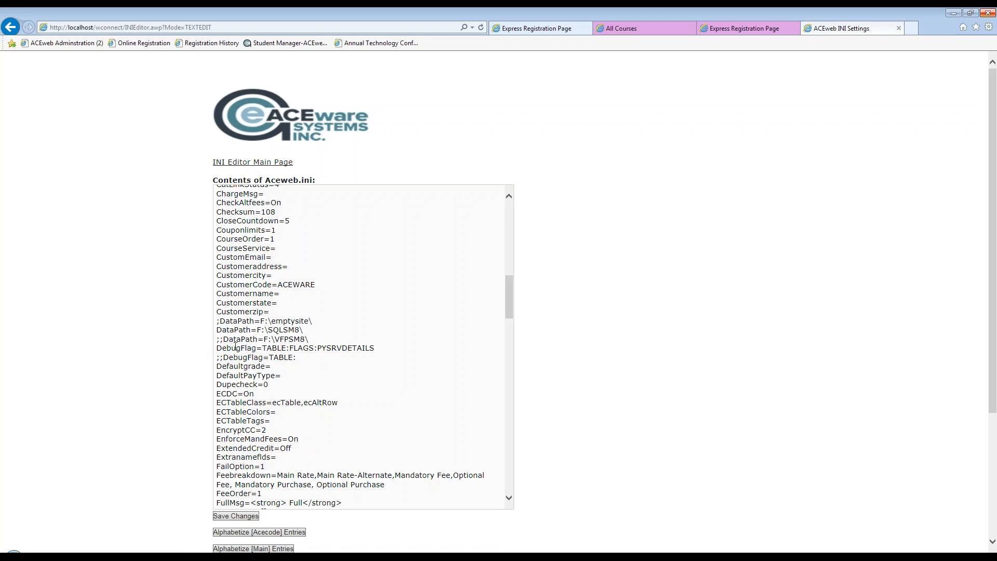
Save the Aceweb.ini text to the server.
{"action": "scroll", "coordinate": [229, 338], "scroll_direction": "down", "scroll_amount": 2}
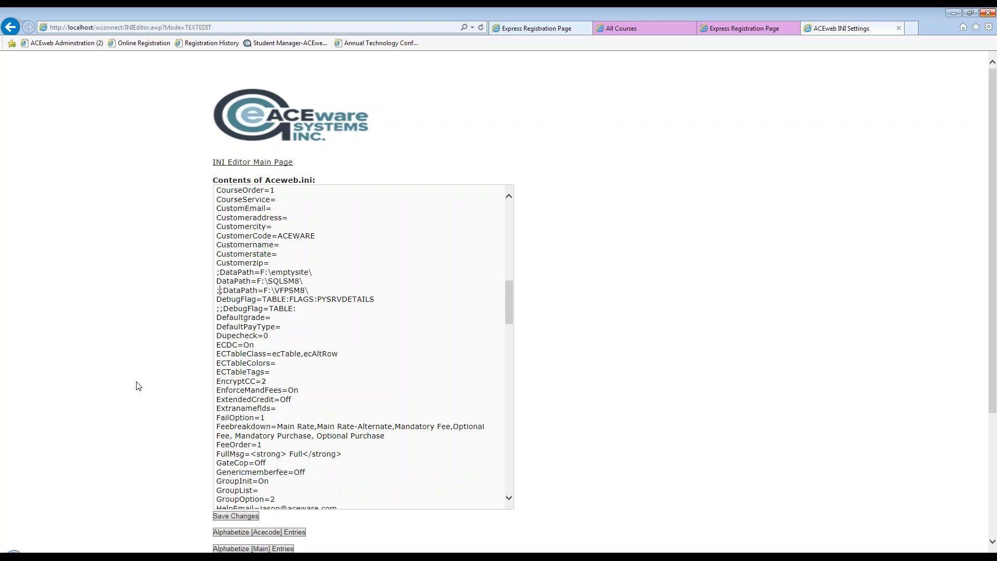
{"action": "scroll", "coordinate": [136, 385], "scroll_direction": "down", "scroll_amount": 3}
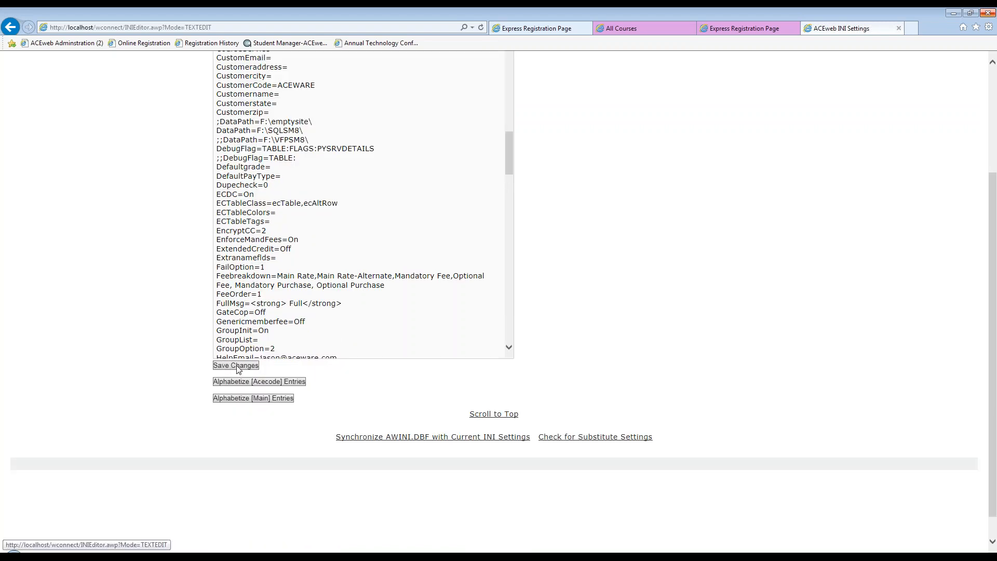
{"action": "left_click", "coordinate": [237, 366]}
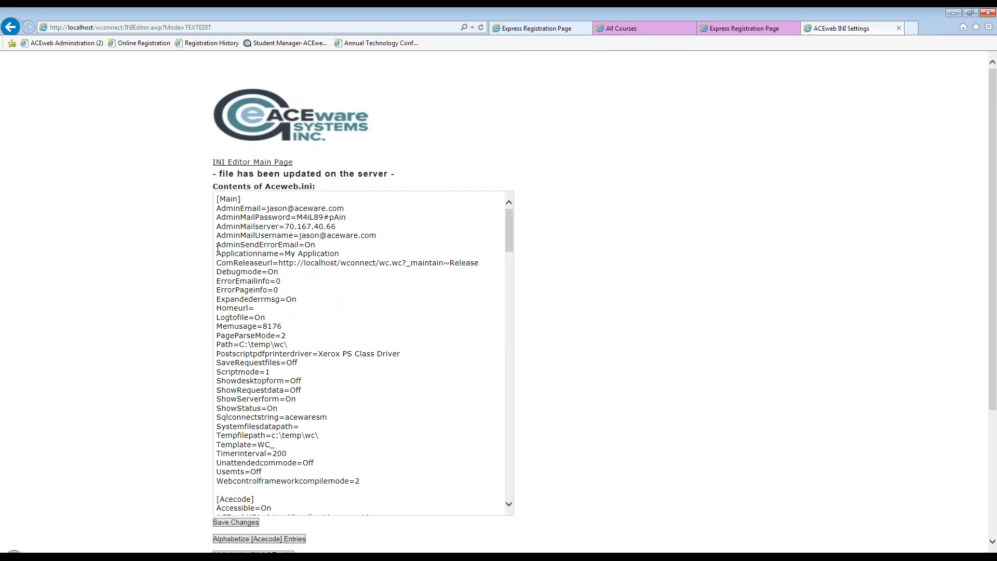
Check the options for alphabetizing the Acecode and Main entries, and return to the INI editor's main page.
{"action": "scroll", "coordinate": [218, 249], "scroll_direction": "down", "scroll_amount": 2}
{"action": "scroll", "coordinate": [575, 414], "scroll_direction": "down", "scroll_amount": 3}
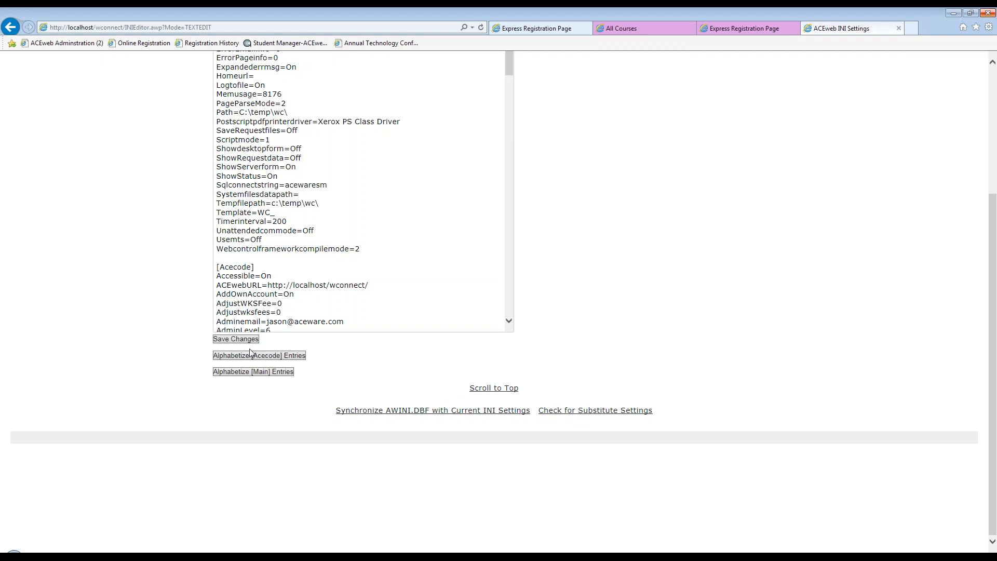
{"action": "scroll", "coordinate": [421, 405], "scroll_direction": "up", "scroll_amount": 1}
{"action": "scroll", "coordinate": [421, 399], "scroll_direction": "up", "scroll_amount": 4}
{"action": "left_click", "coordinate": [255, 161]}
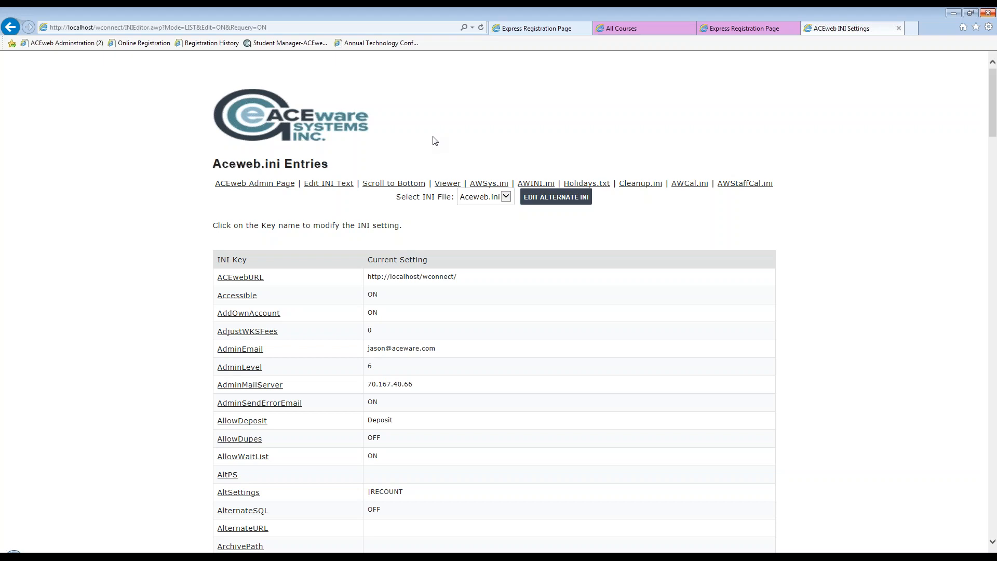
Switch to the All Courses listing and open the Annual Technology Conference course page.
{"action": "left_click", "coordinate": [637, 26]}
{"action": "scroll", "coordinate": [476, 135], "scroll_direction": "down", "scroll_amount": 1}
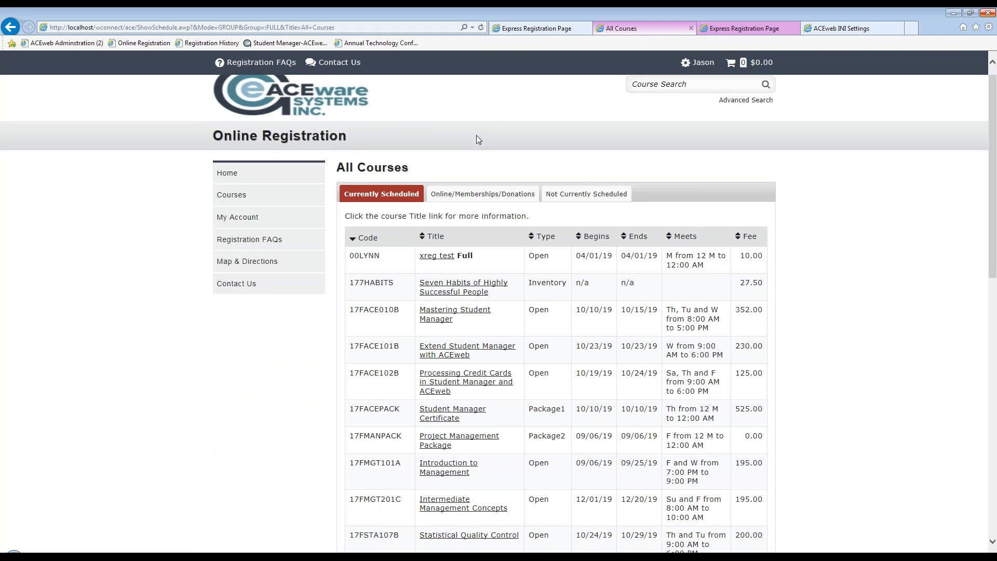
{"action": "scroll", "coordinate": [475, 135], "scroll_direction": "down", "scroll_amount": 15}
{"action": "left_click", "coordinate": [443, 327]}
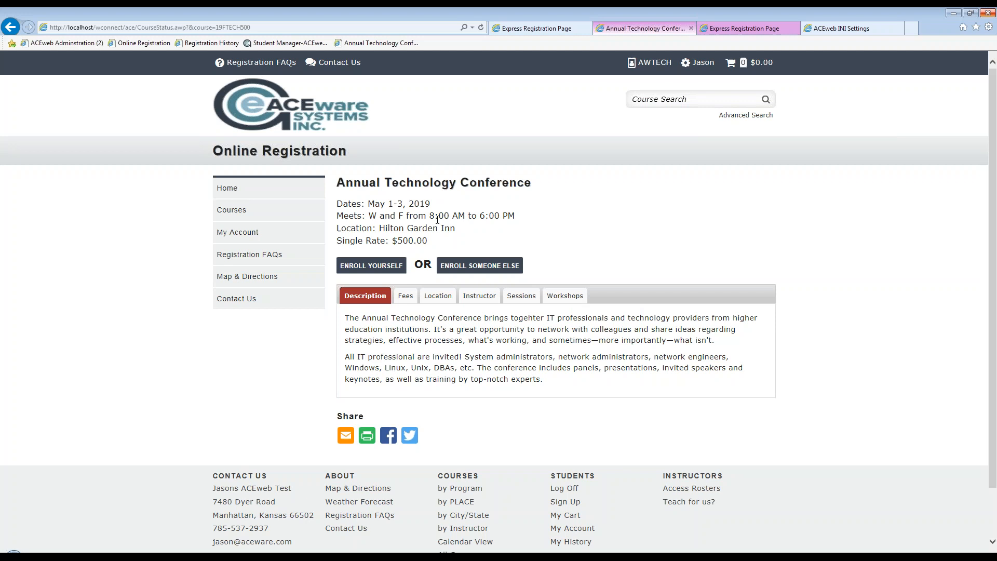
Review the titles, dates, times, fees and descriptions of the Annual Technology Conference workshops.
{"action": "left_click", "coordinate": [566, 296]}
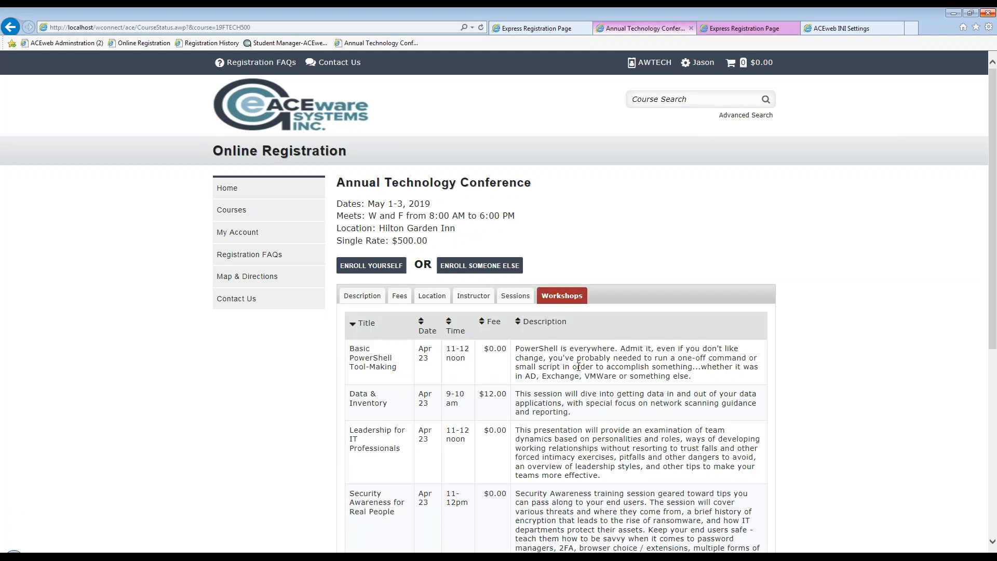
{"action": "scroll", "coordinate": [578, 366], "scroll_direction": "down", "scroll_amount": 3}
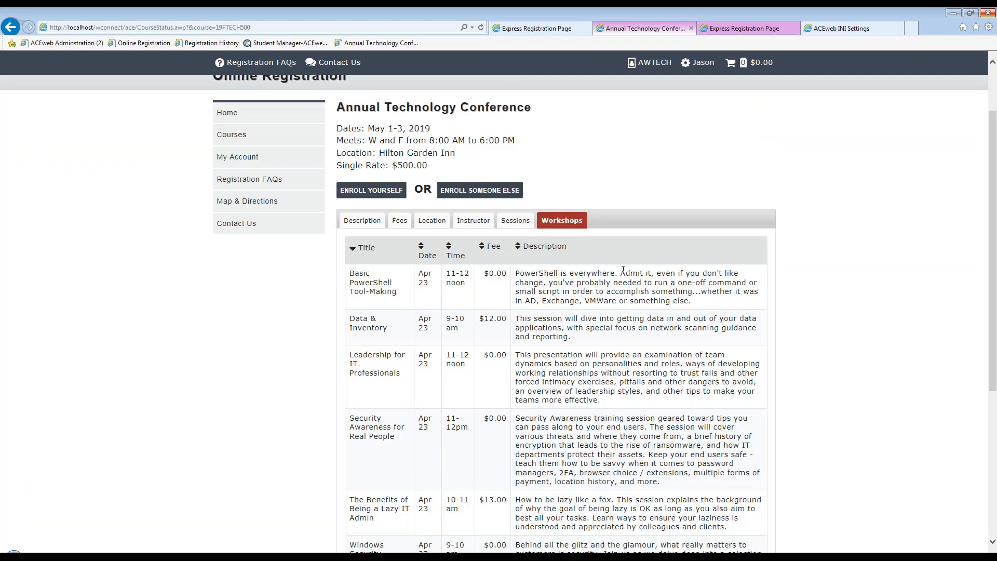
{"action": "scroll", "coordinate": [494, 252], "scroll_direction": "down", "scroll_amount": 3}
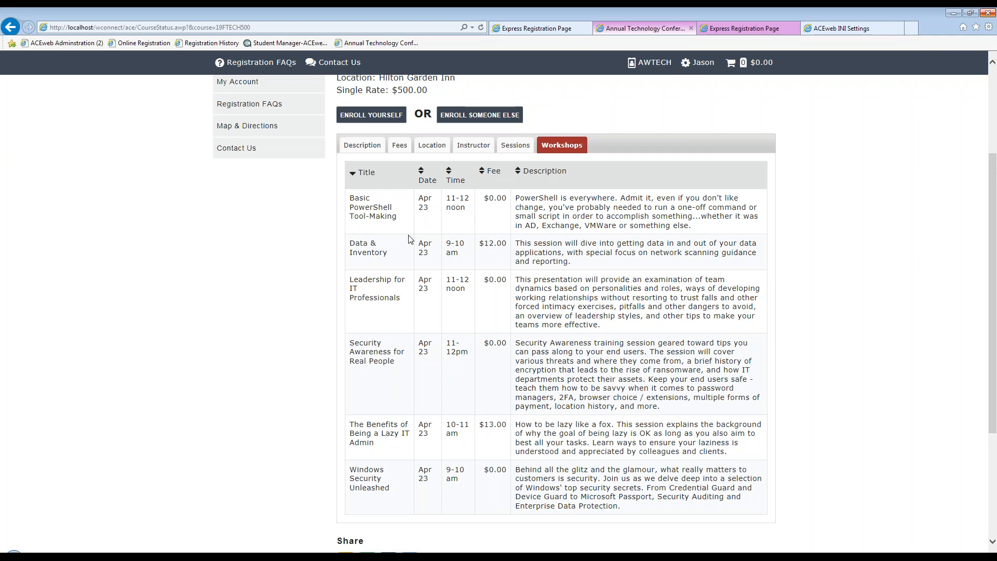
Start enrolling yourself in the Annual Technology Conference and view the workshop selections in the enrollment cart.
{"action": "scroll", "coordinate": [411, 238], "scroll_direction": "up", "scroll_amount": 1}
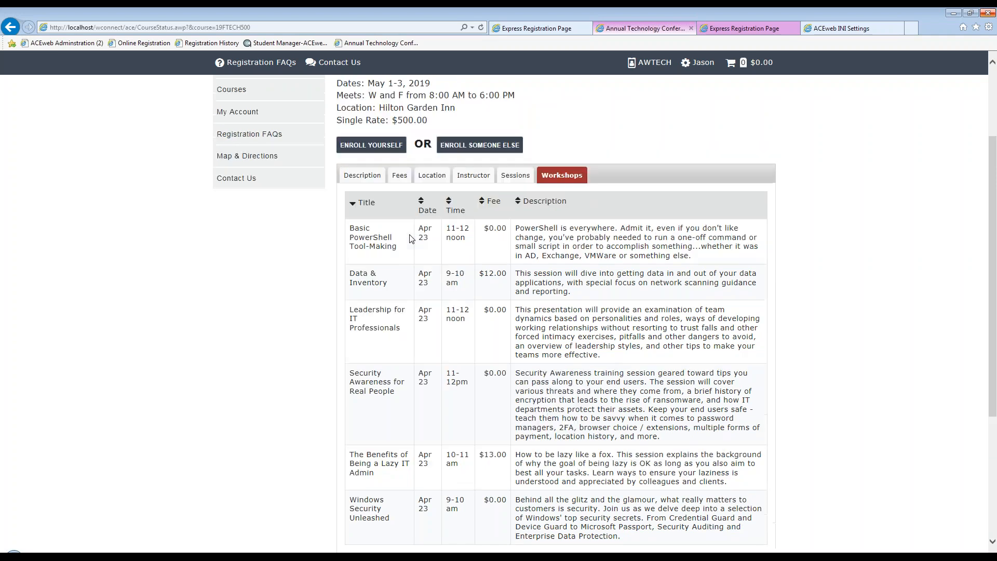
{"action": "scroll", "coordinate": [410, 238], "scroll_direction": "up", "scroll_amount": 3}
{"action": "left_click", "coordinate": [371, 266]}
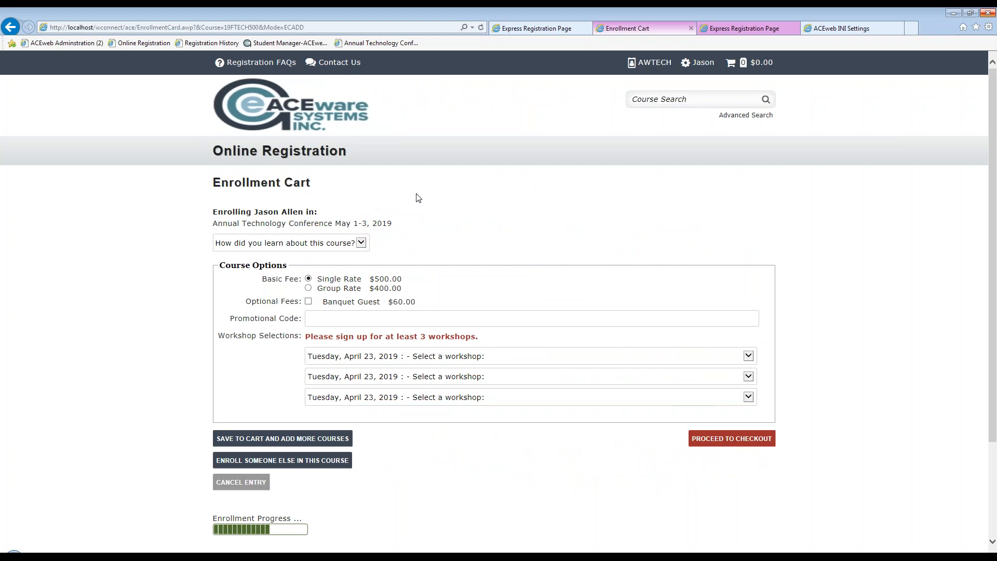
{"action": "scroll", "coordinate": [551, 236], "scroll_direction": "down", "scroll_amount": 3}
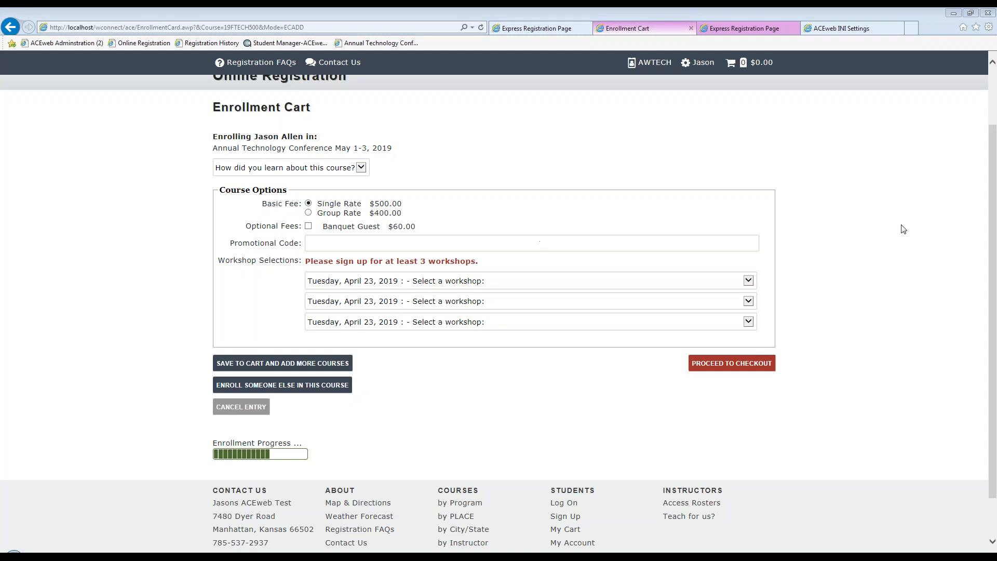
Bring the Student Manager/ACEweb Online Help window over the browser and search it for nicedate.
{"action": "left_click_drag", "start_coordinate": [996, 8], "coordinate": [634, 18]}
{"action": "scroll", "coordinate": [450, 190], "scroll_direction": "up", "scroll_amount": 3}
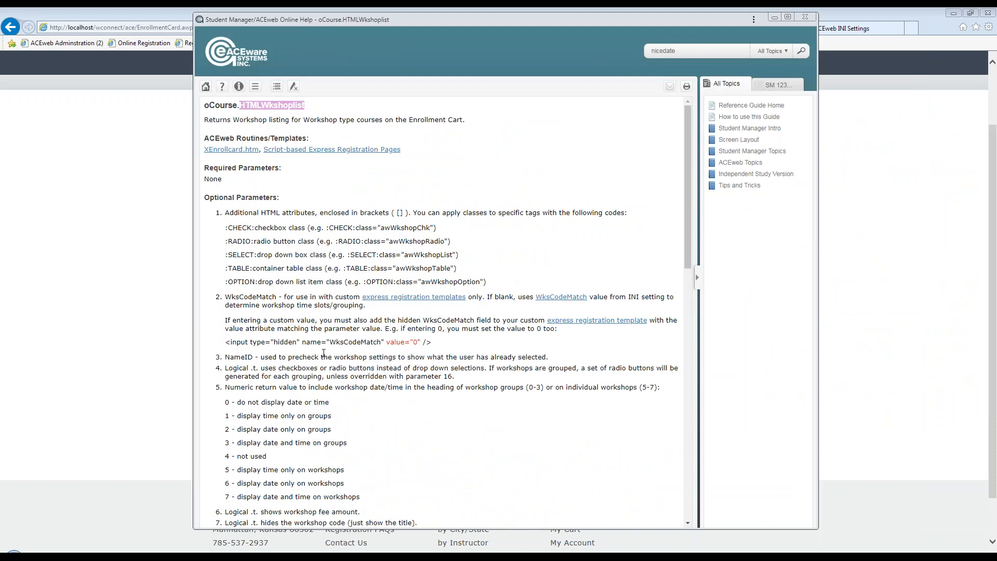
{"action": "key", "text": "Return"}
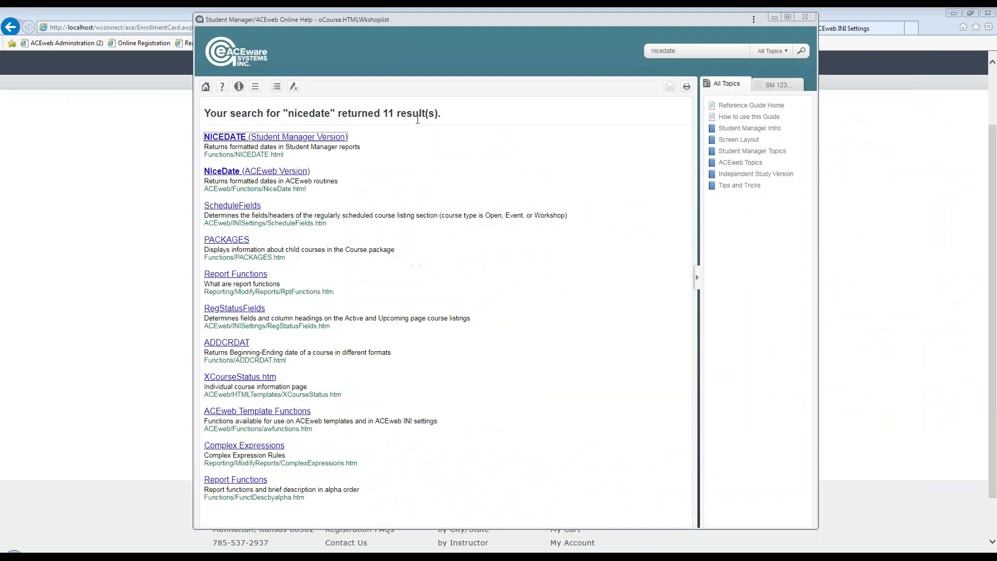
Open the NiceDate (ACEweb Version) topic, highlight its numeric return value options, and move the help window off the enrollment cart.
{"action": "left_click", "coordinate": [261, 172]}
{"action": "left_click", "coordinate": [294, 86]}
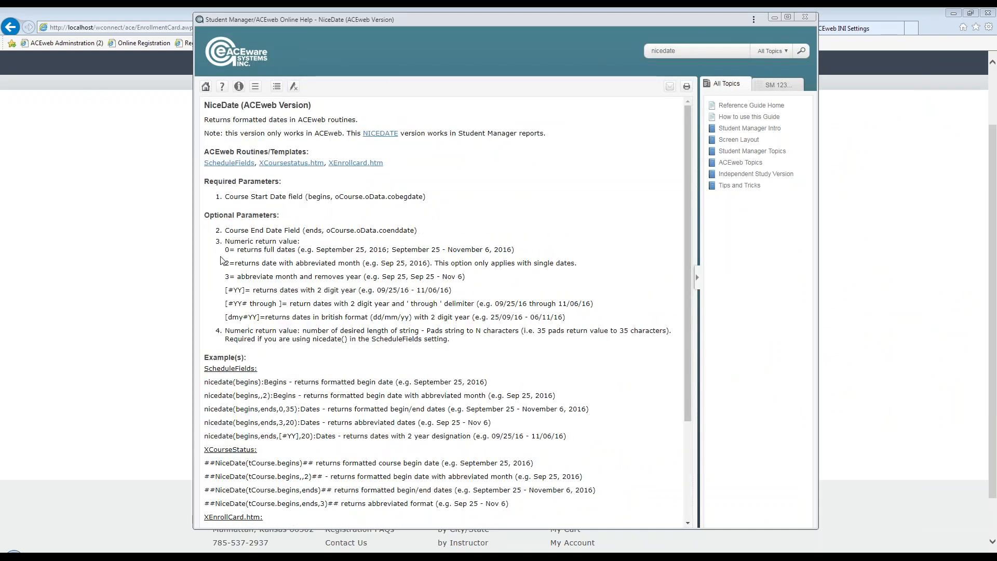
{"action": "left_click_drag", "start_coordinate": [224, 242], "coordinate": [587, 324]}
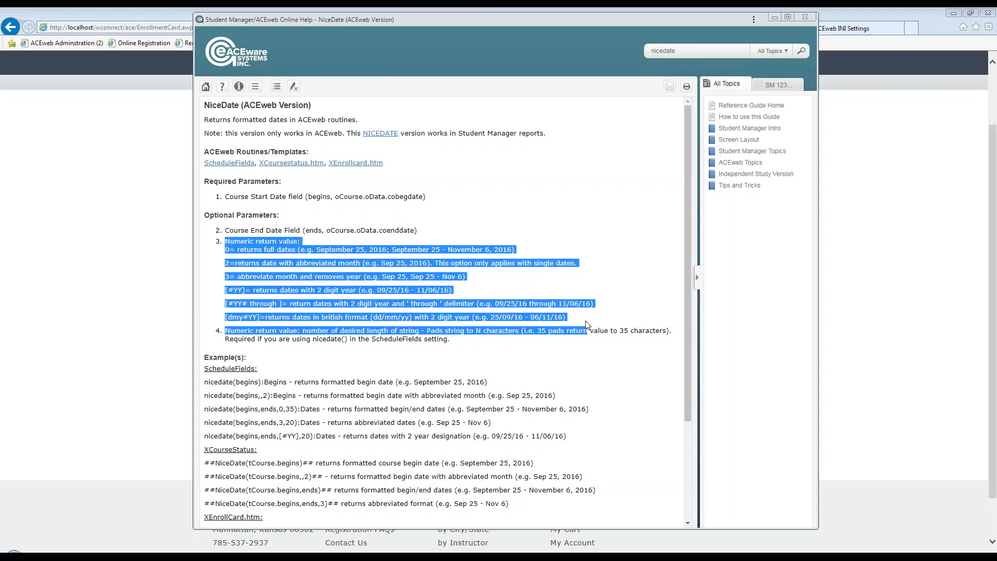
{"action": "left_click", "coordinate": [563, 300]}
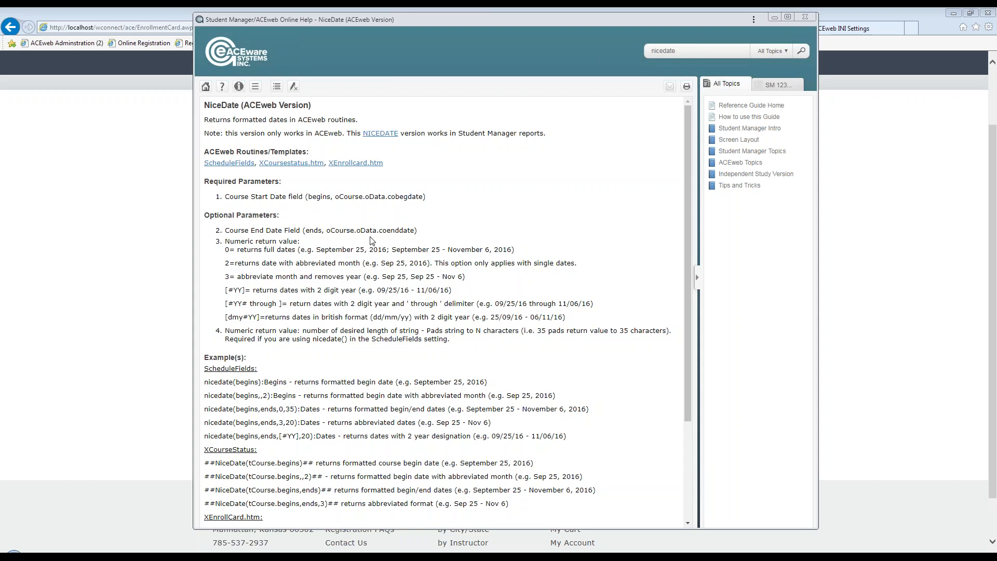
{"action": "left_click_drag", "start_coordinate": [378, 20], "coordinate": [996, 52]}
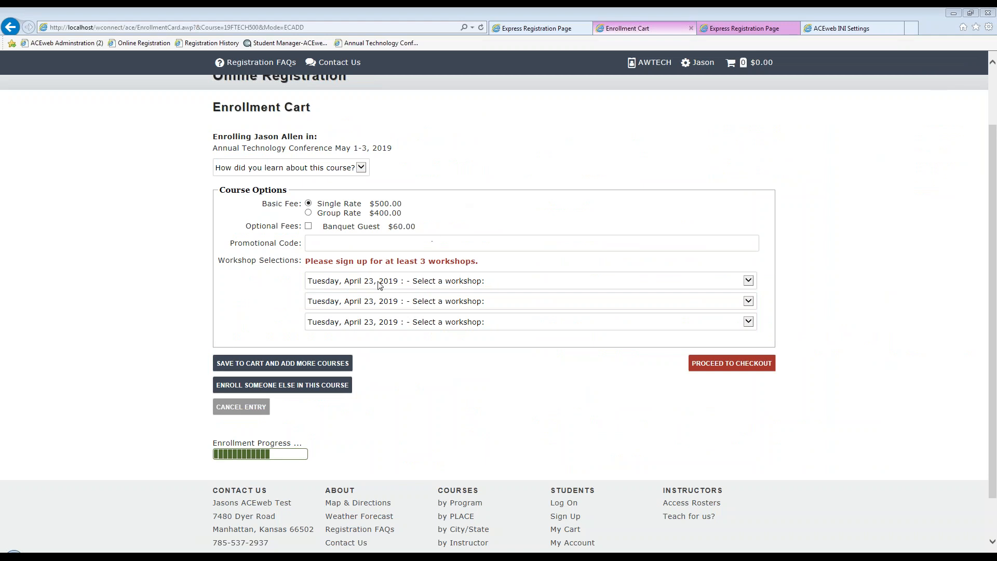
Inspect the first workshop selection's date heading in the enrollment cart without choosing a workshop.
{"action": "left_click", "coordinate": [395, 283]}
{"action": "left_click", "coordinate": [394, 282]}
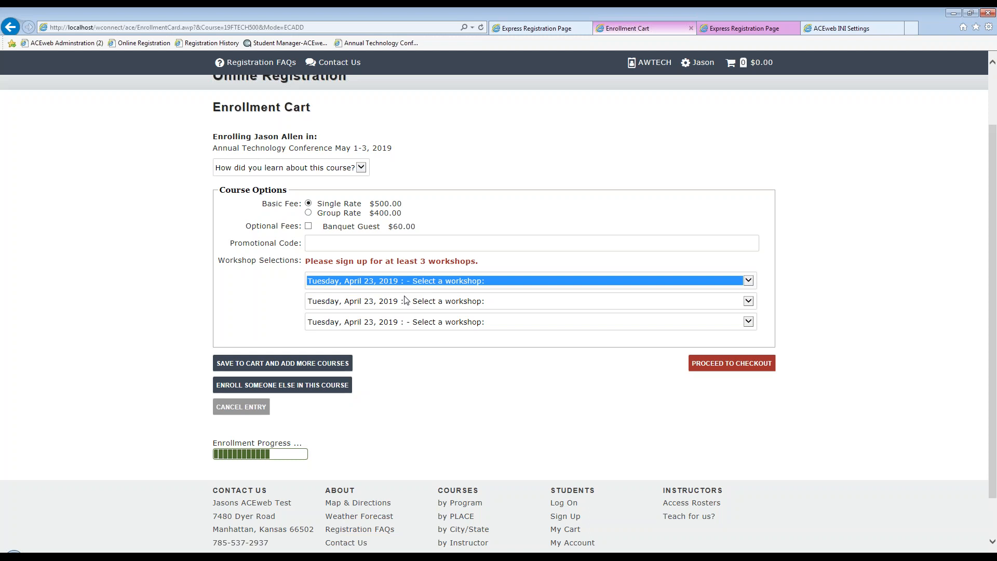
{"action": "left_click", "coordinate": [831, 301]}
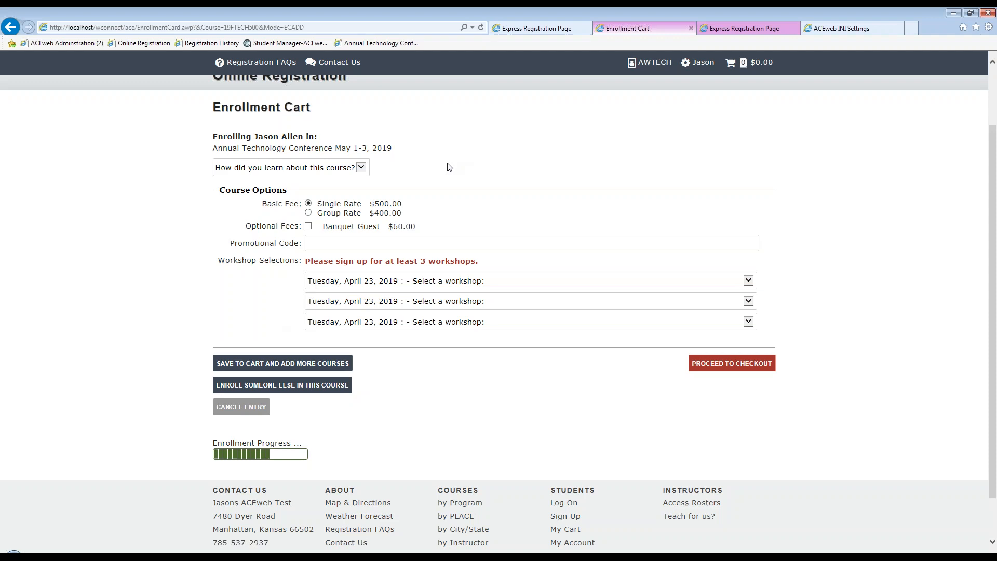
{"action": "scroll", "coordinate": [427, 172], "scroll_direction": "up", "scroll_amount": 2}
{"action": "left_click", "coordinate": [361, 243]}
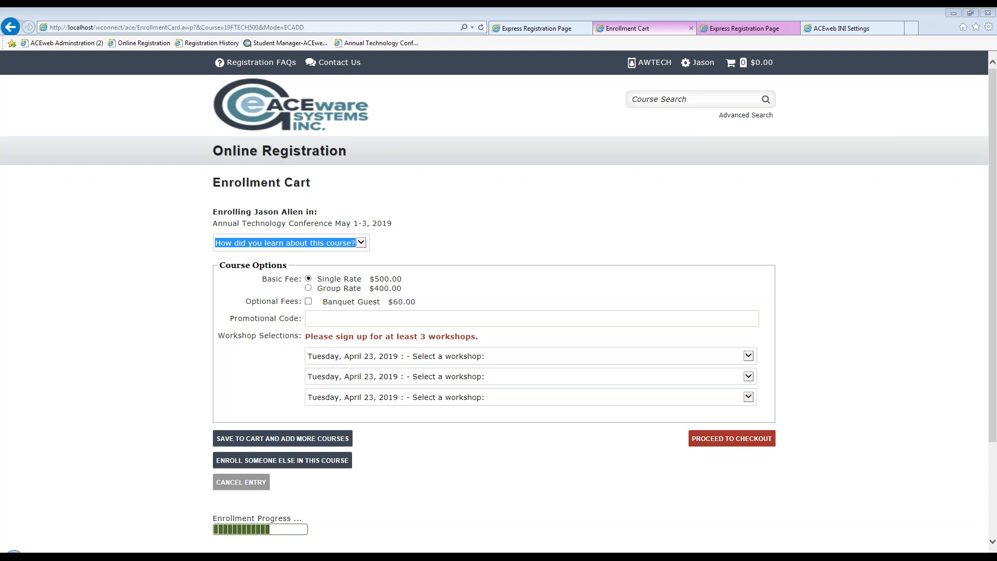
{"action": "left_click", "coordinate": [733, 7]}
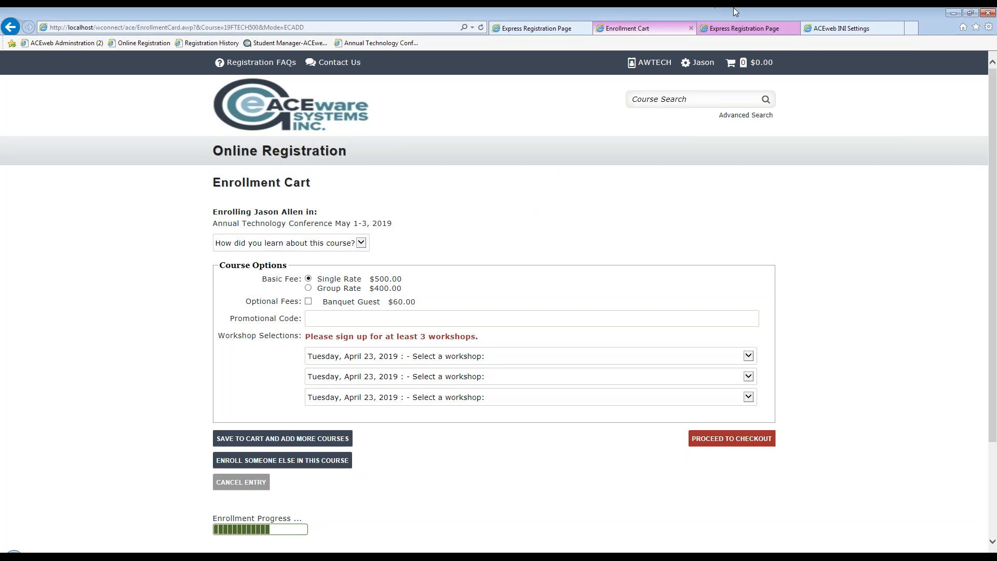
Go from the ACEweb INI settings to the ACEweb Administration page and open its File Viewer.
{"action": "left_click", "coordinate": [833, 30]}
{"action": "left_click", "coordinate": [262, 184]}
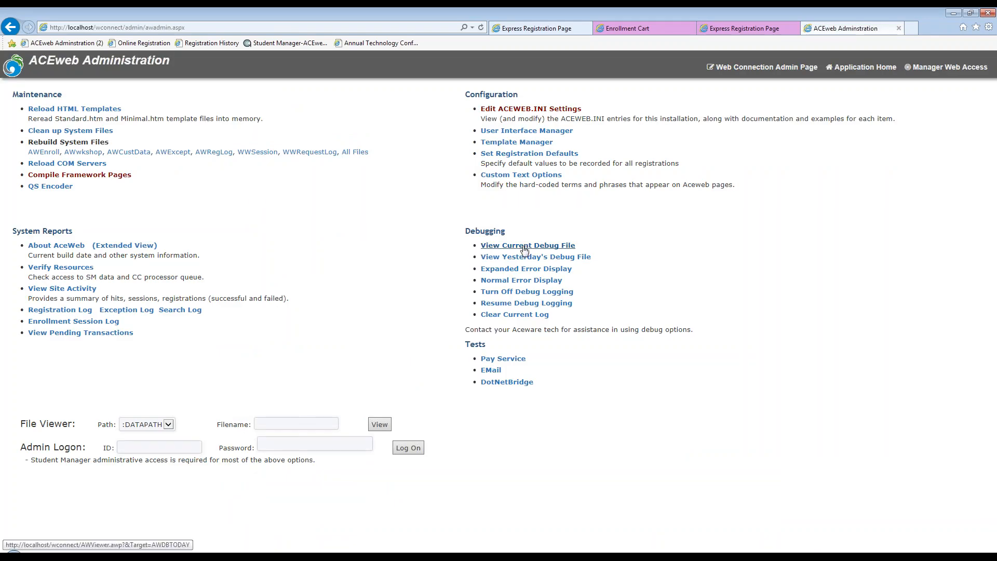
{"action": "left_click", "coordinate": [383, 431]}
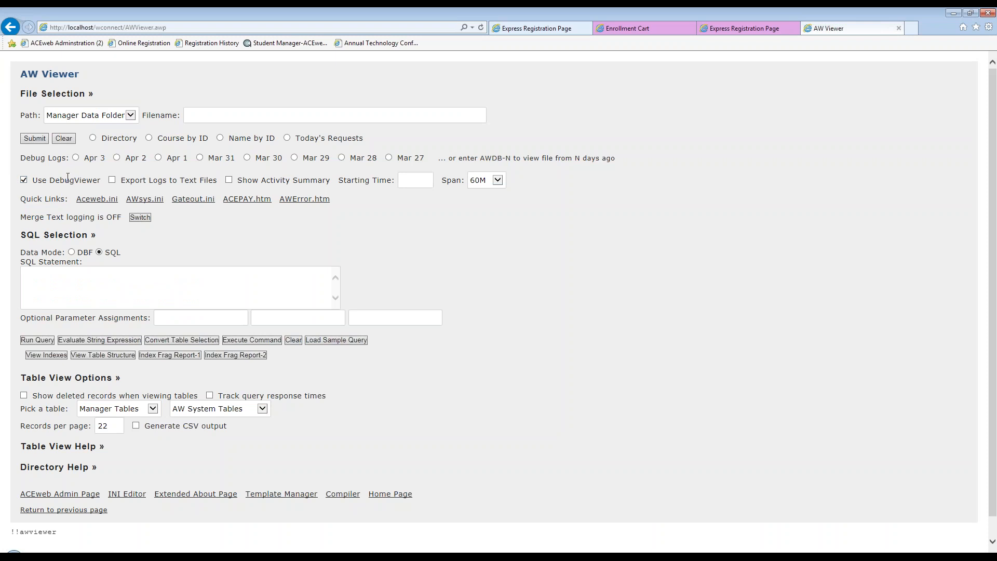
View the Apr 3 debug log in the DebugViewer and return to the AW Viewer.
{"action": "left_click", "coordinate": [75, 158]}
{"action": "left_click", "coordinate": [38, 139]}
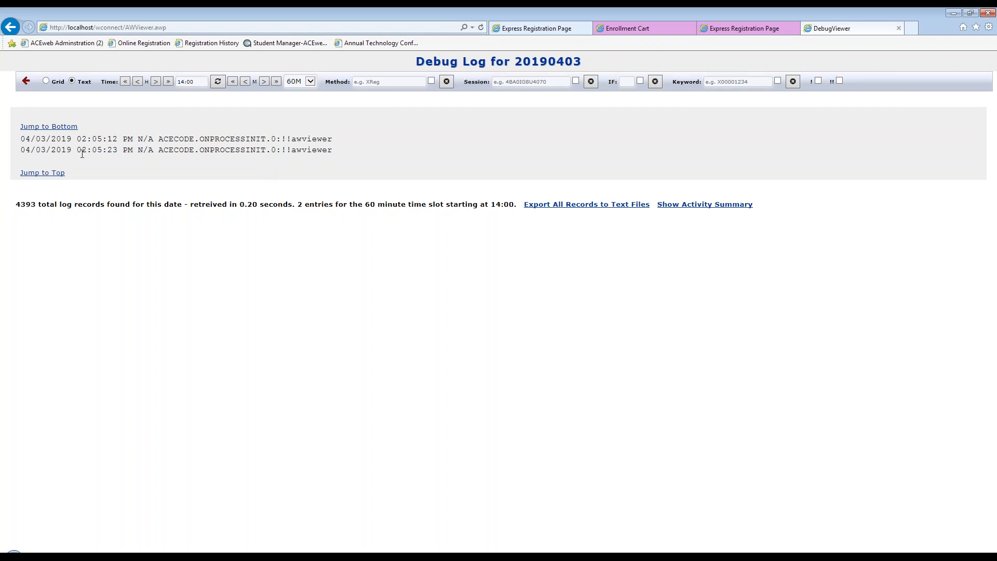
{"action": "left_click", "coordinate": [15, 32]}
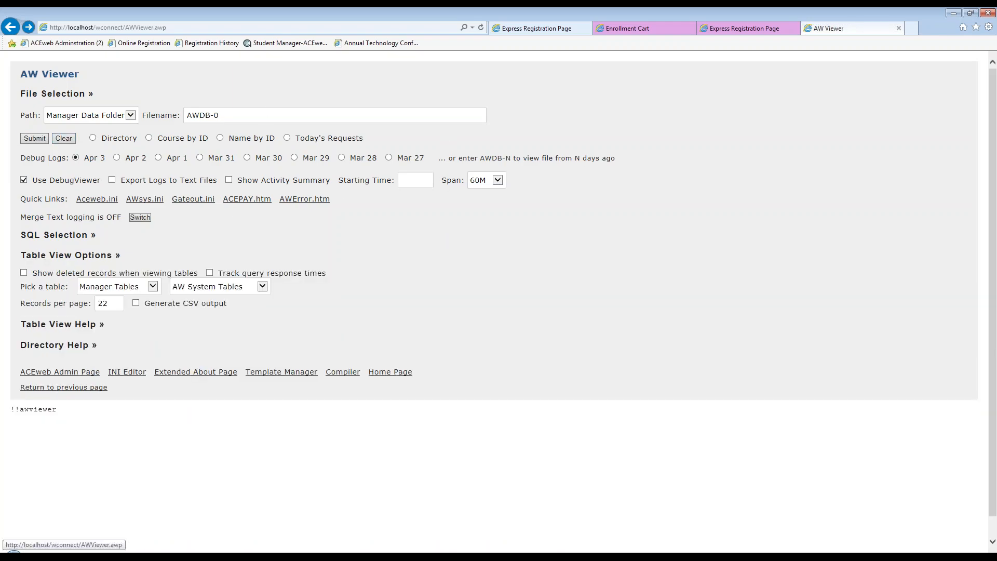
Set the debug log span to 5M in the AW Viewer's file selection.
{"action": "left_click", "coordinate": [416, 180]}
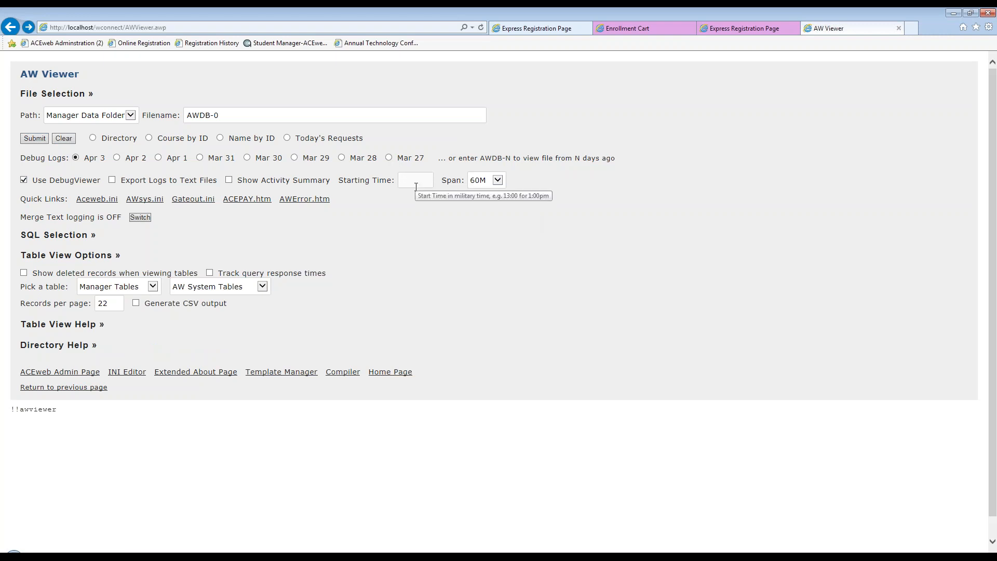
{"action": "left_click", "coordinate": [497, 180]}
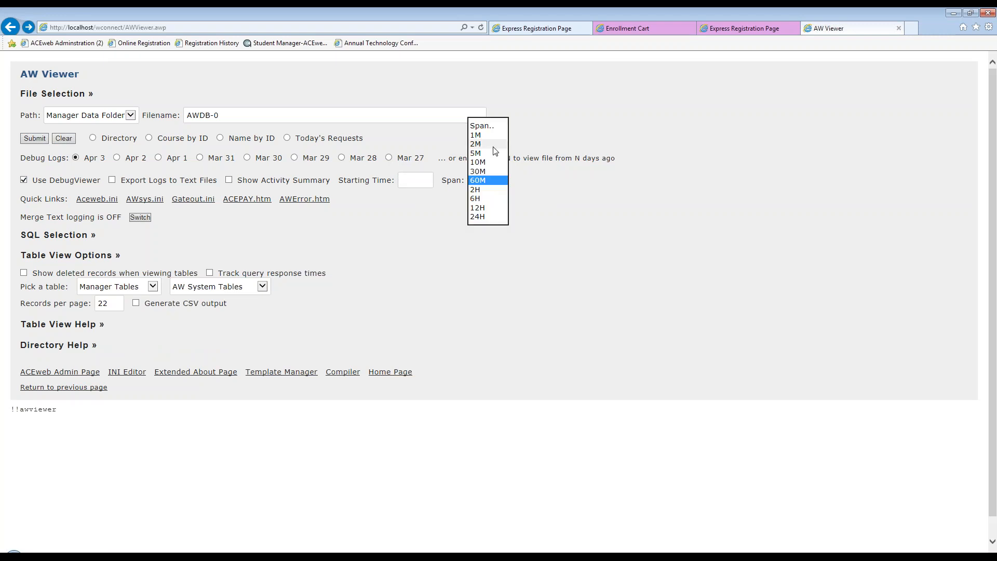
{"action": "left_click", "coordinate": [493, 153]}
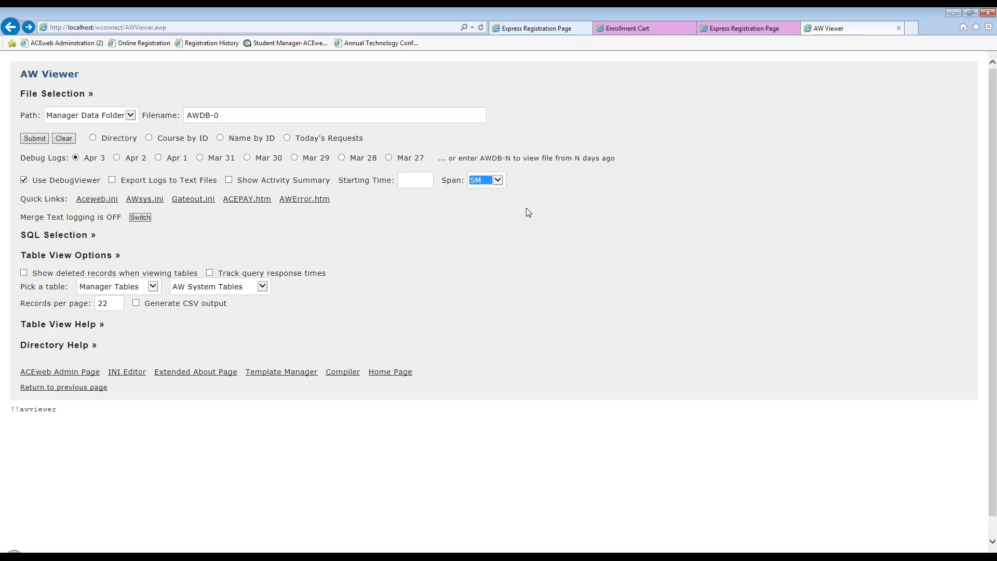
{"action": "left_click", "coordinate": [469, 233]}
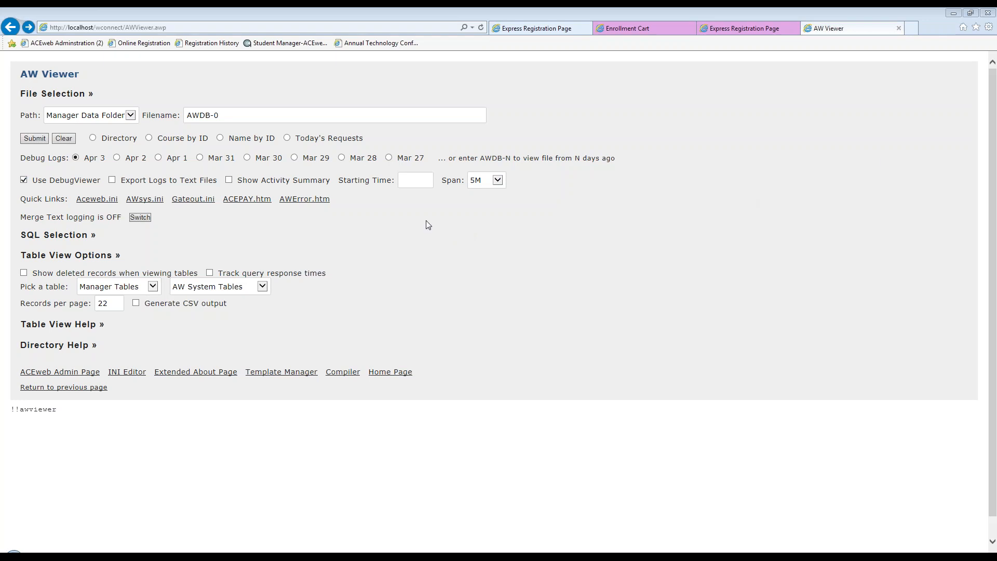
{"action": "left_click", "coordinate": [405, 229]}
{"action": "left_click", "coordinate": [405, 230]}
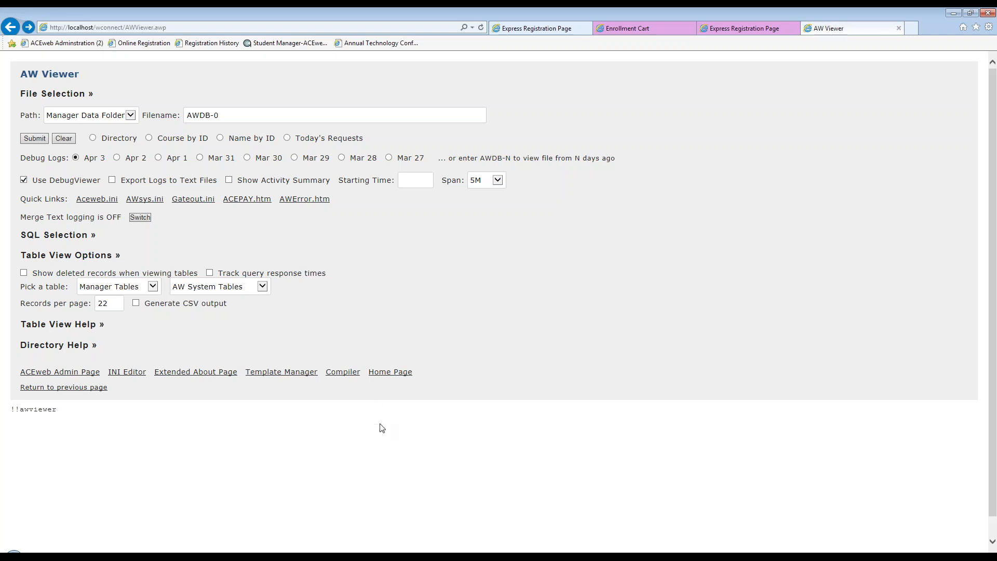
Bring up the file explorer window, move it aside, and return from the AW Viewer to the ACEweb Administration page.
{"action": "left_click", "coordinate": [248, 544]}
{"action": "left_click_drag", "start_coordinate": [341, 112], "coordinate": [643, 109]}
{"action": "left_click", "coordinate": [200, 349]}
{"action": "left_click", "coordinate": [36, 373]}
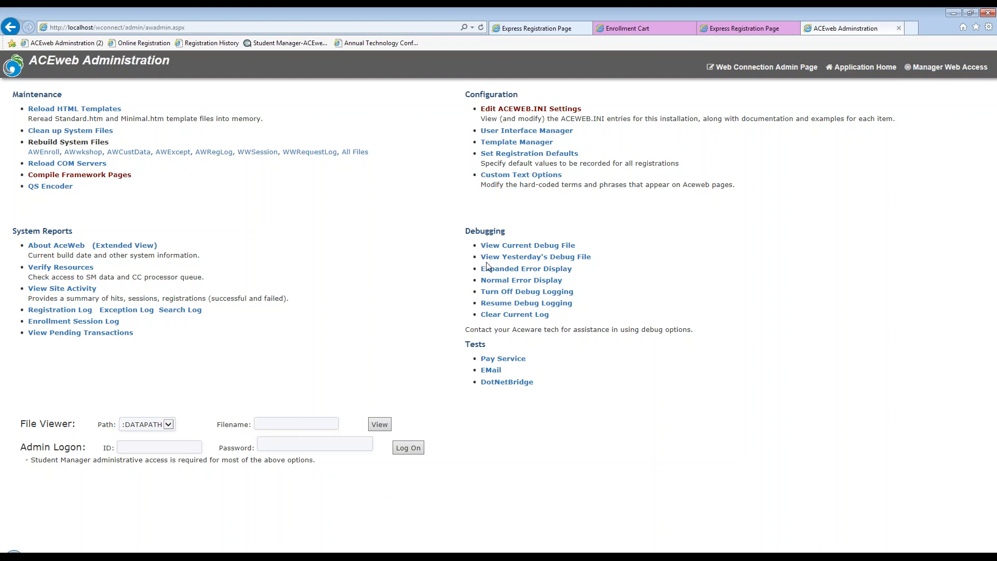
Switch to the file explorer window, browse to the C:\inetpub\ACEweb folder, and open AWError.htm.
{"action": "left_click", "coordinate": [236, 557]}
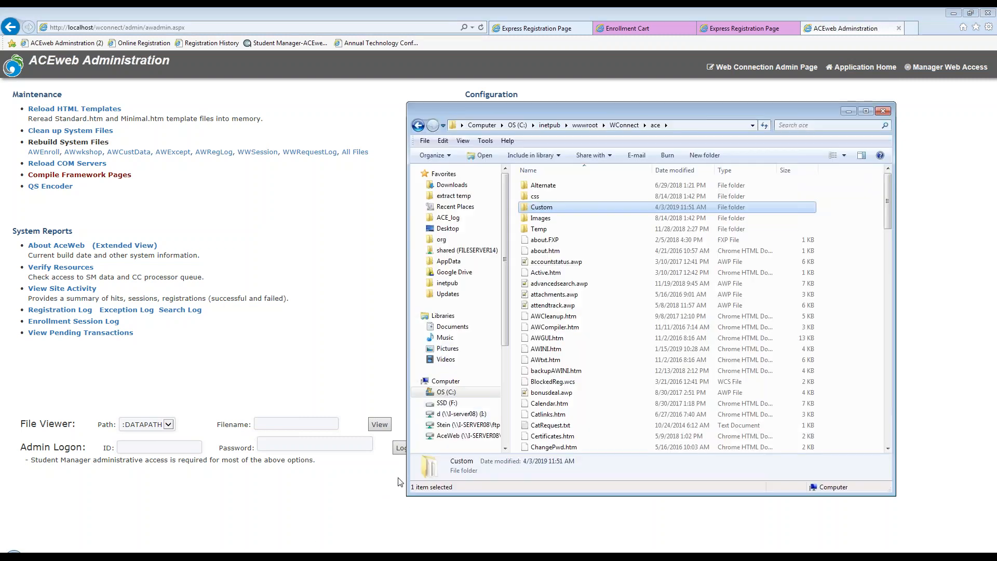
{"action": "left_click", "coordinate": [553, 126]}
{"action": "double_click", "coordinate": [541, 186]}
{"action": "scroll", "coordinate": [563, 356], "scroll_direction": "down", "scroll_amount": 1}
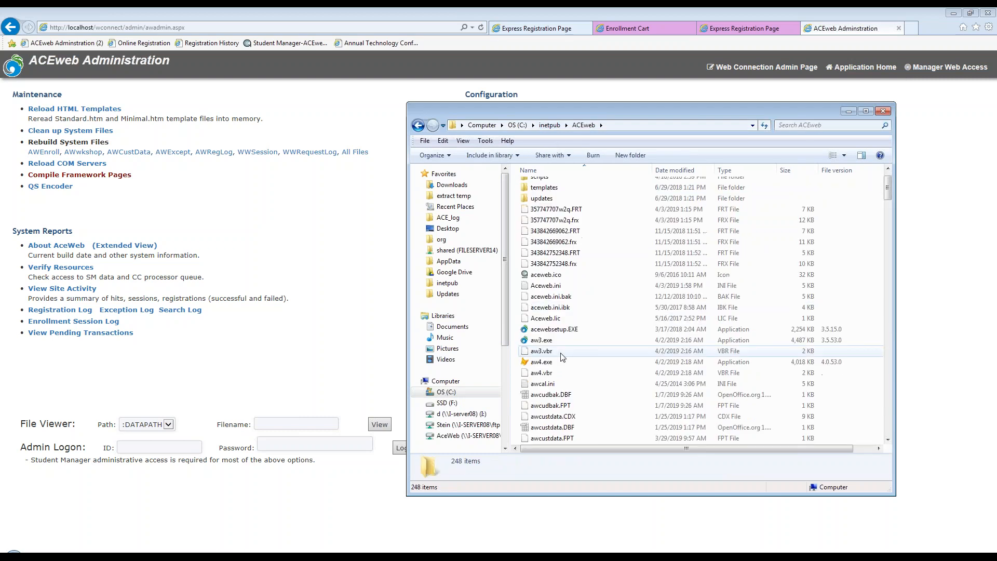
{"action": "scroll", "coordinate": [562, 356], "scroll_direction": "down", "scroll_amount": 10}
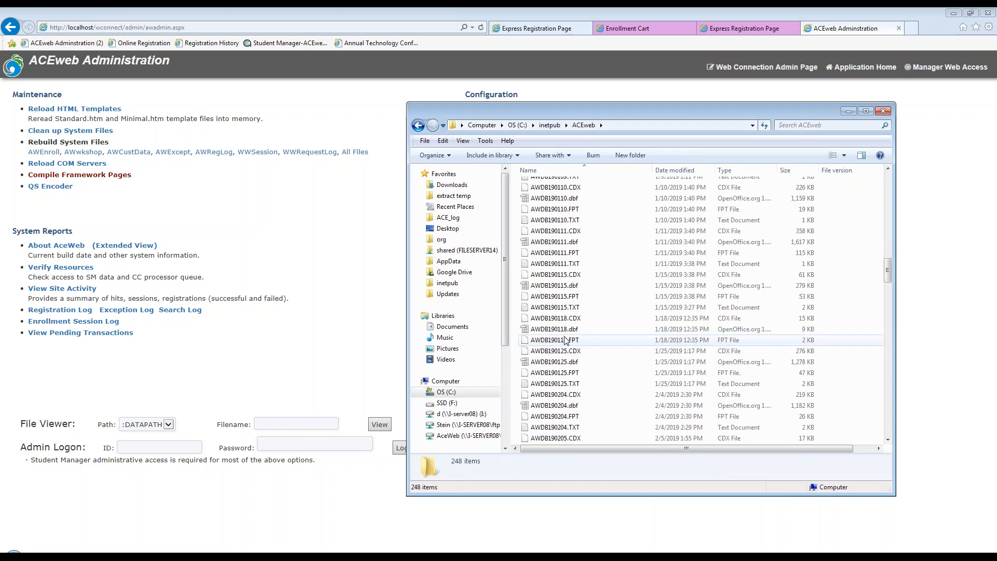
{"action": "scroll", "coordinate": [571, 340], "scroll_direction": "down", "scroll_amount": 2}
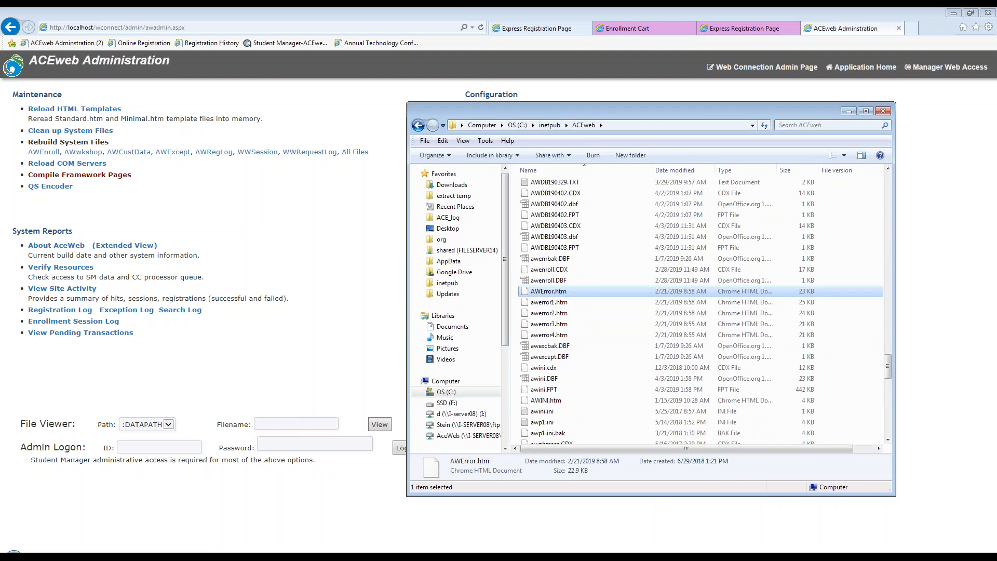
{"action": "left_click", "coordinate": [550, 291]}
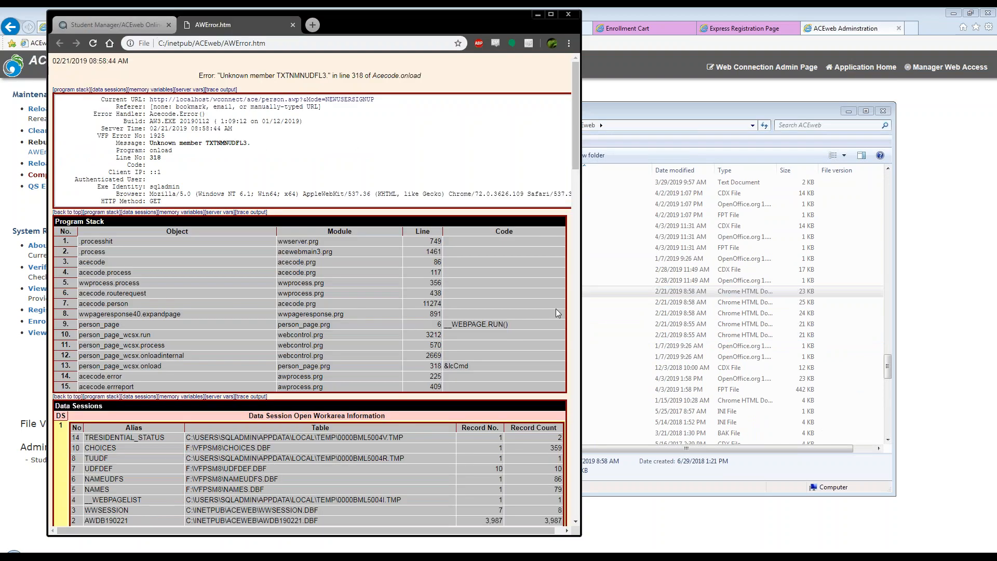
Examine the AWError.htm report from its error summary through the server variables, close it, and minimize the help window.
{"action": "left_click_drag", "start_coordinate": [392, 22], "coordinate": [538, 27]}
{"action": "scroll", "coordinate": [509, 152], "scroll_direction": "down", "scroll_amount": 15}
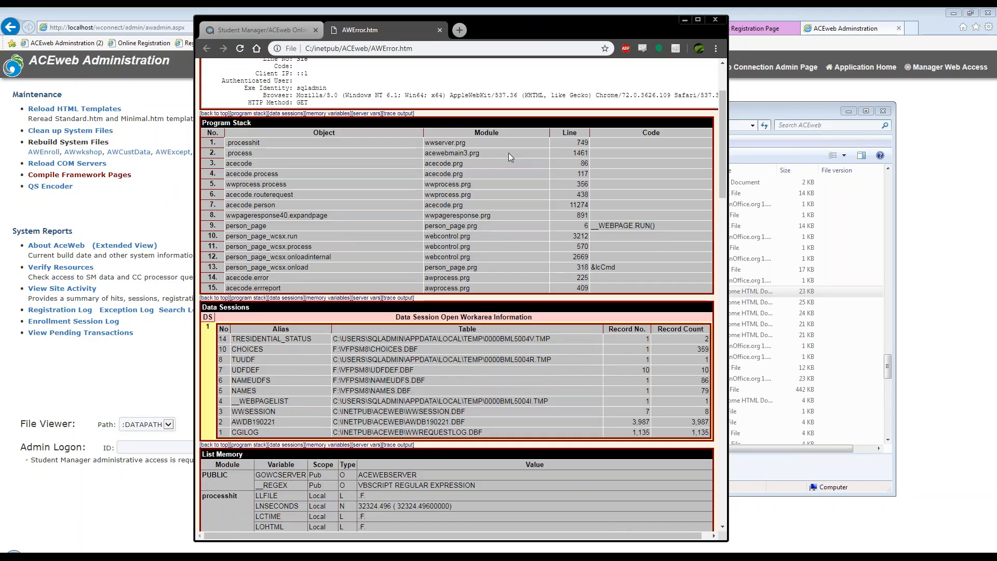
{"action": "scroll", "coordinate": [515, 162], "scroll_direction": "down", "scroll_amount": 20}
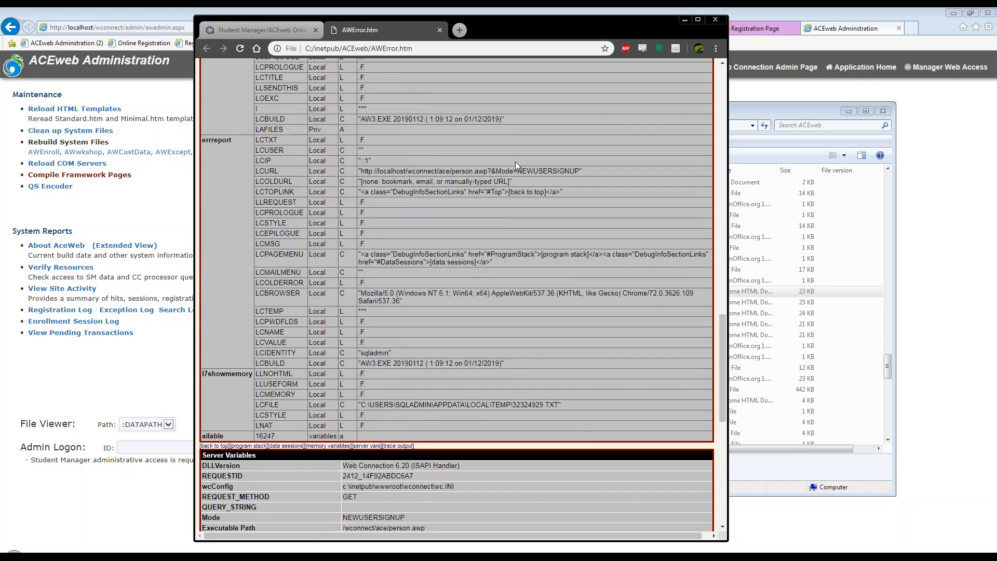
{"action": "scroll", "coordinate": [515, 162], "scroll_direction": "down", "scroll_amount": 3}
{"action": "scroll", "coordinate": [515, 164], "scroll_direction": "up", "scroll_amount": 15}
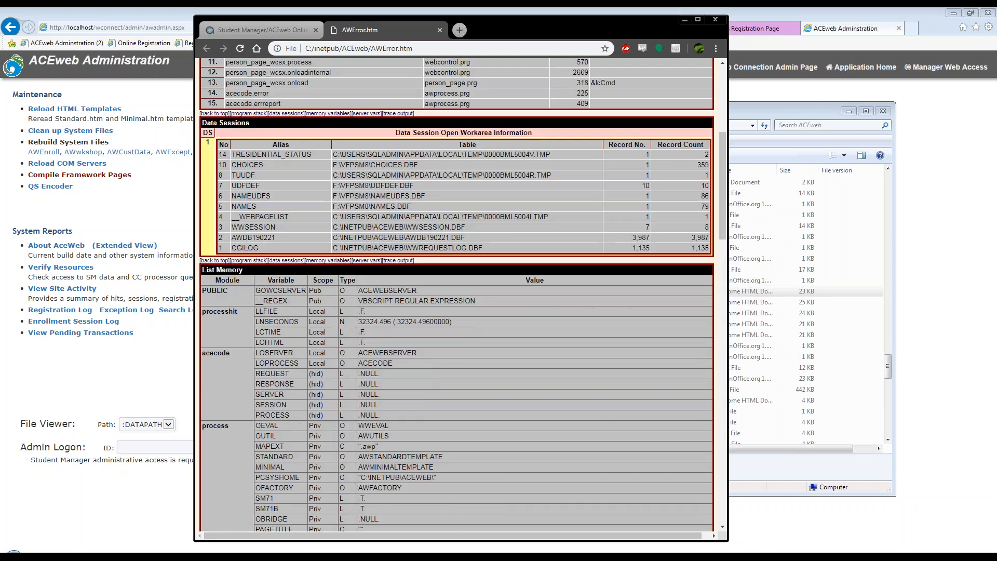
{"action": "scroll", "coordinate": [470, 156], "scroll_direction": "up", "scroll_amount": 6}
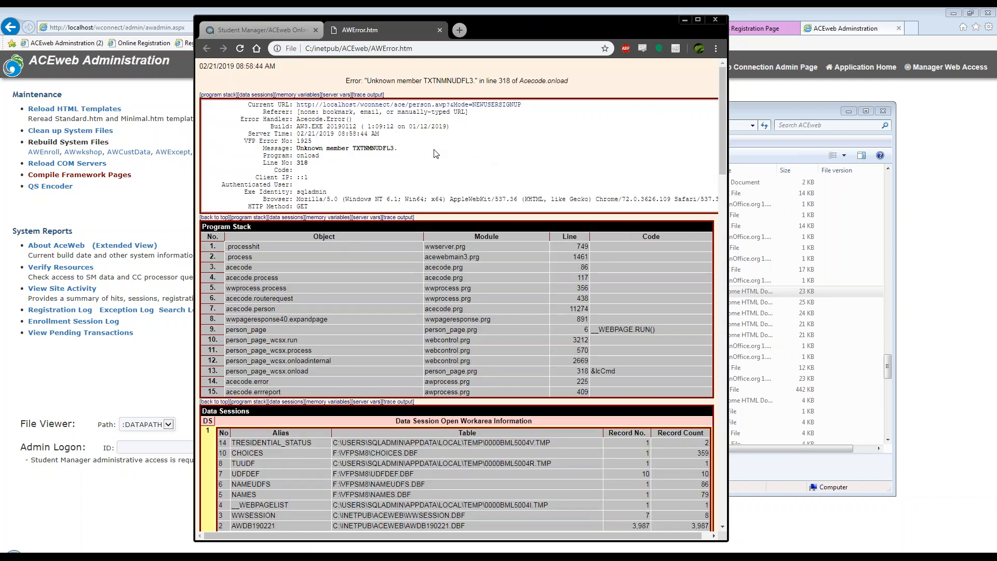
{"action": "left_click", "coordinate": [440, 29]}
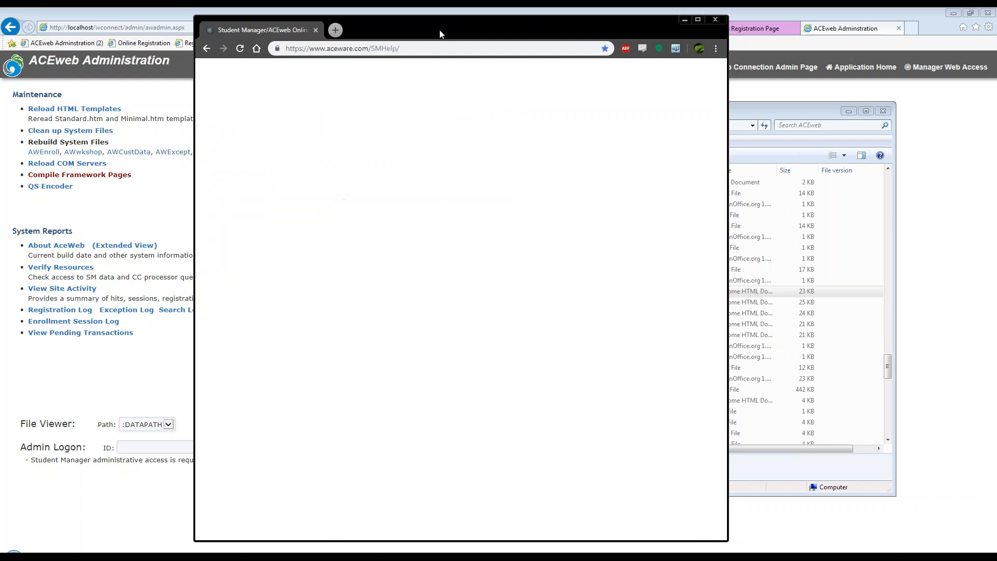
{"action": "left_click", "coordinate": [685, 20]}
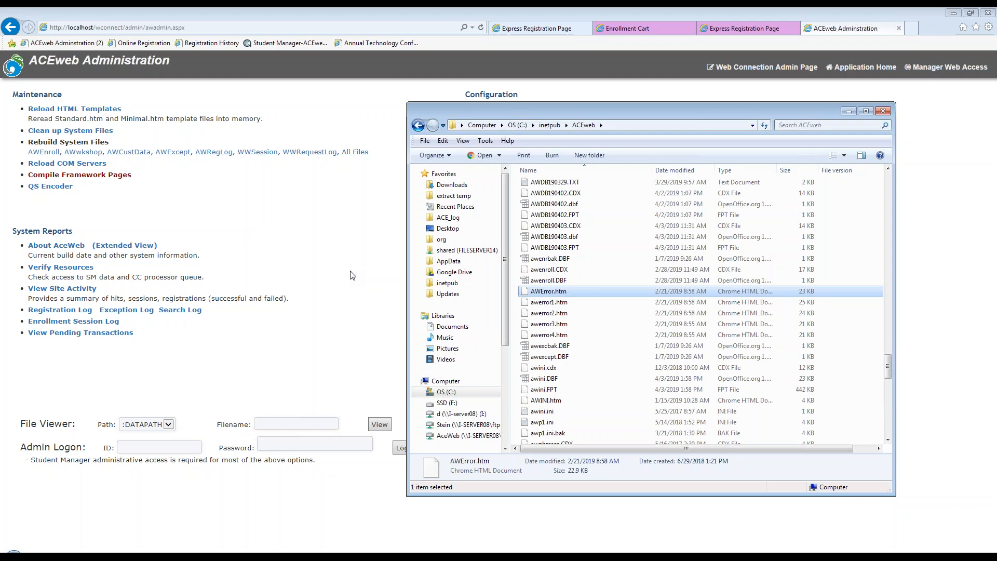
{"action": "left_click", "coordinate": [343, 255]}
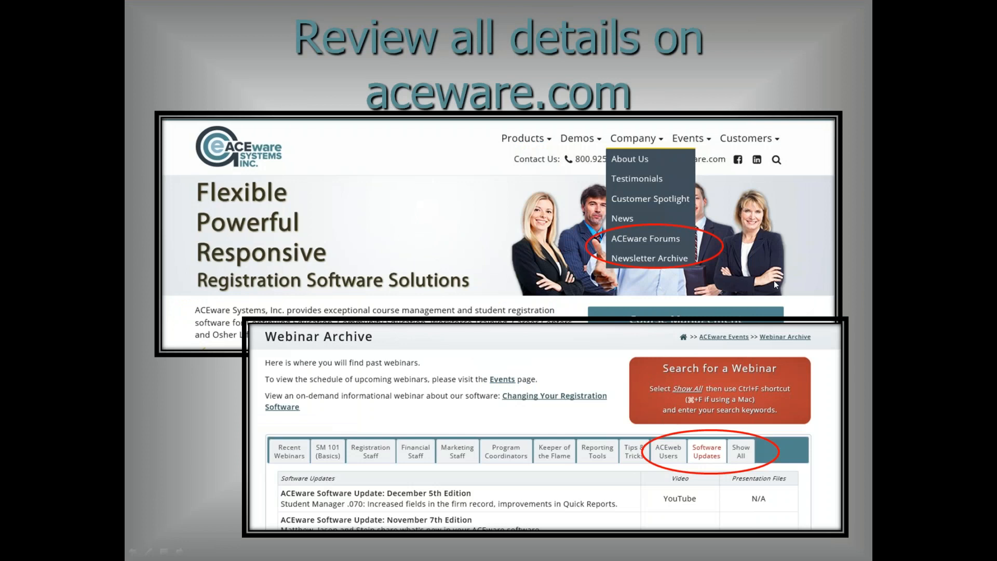
{"action": "left_click", "coordinate": [520, 301]}
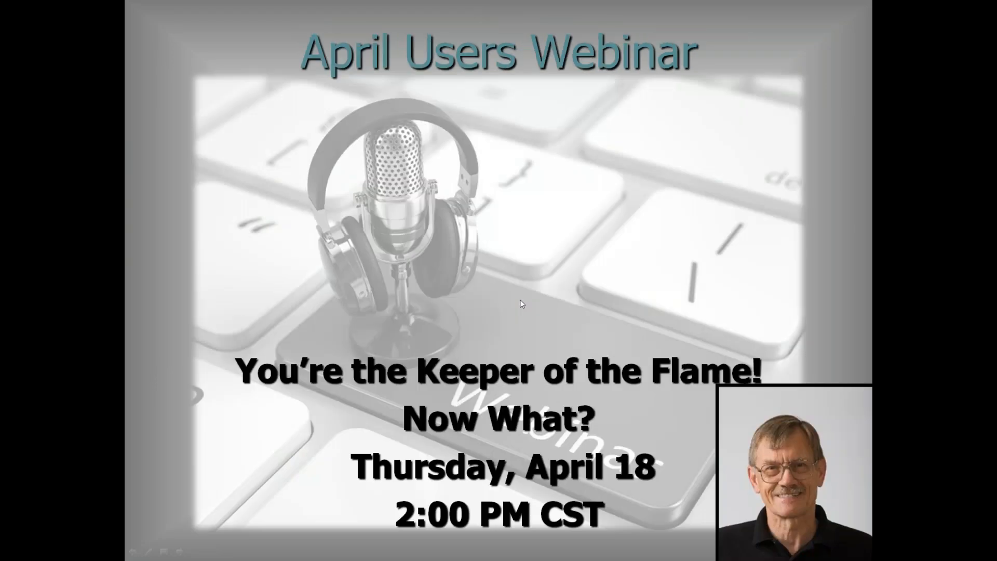